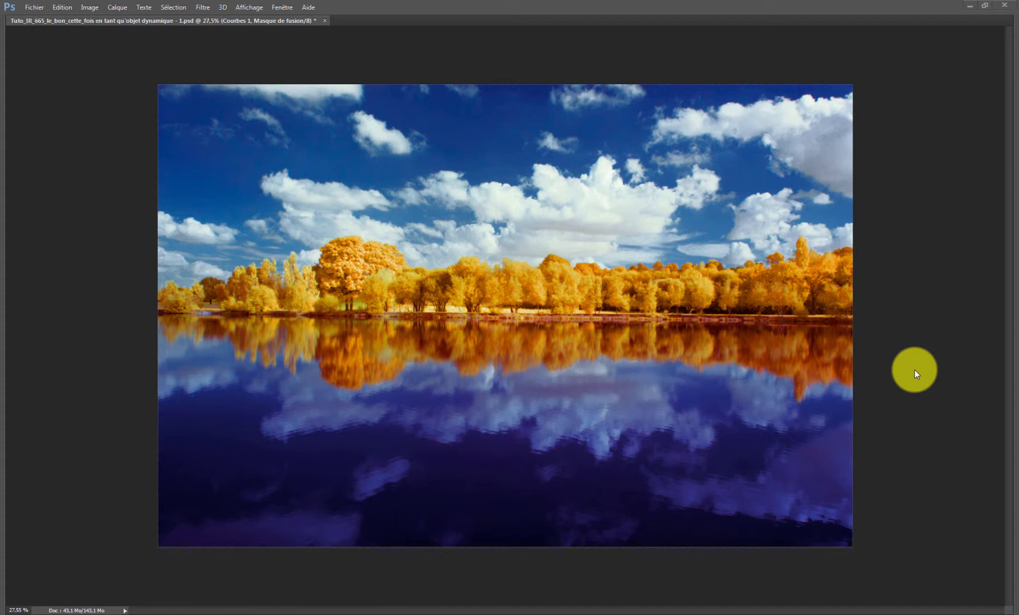
Close the current image without saving and open the raw file Tuto_IR_665_le_bon_cette_fois.CR2 as a smart object.
key("ctrl+w")
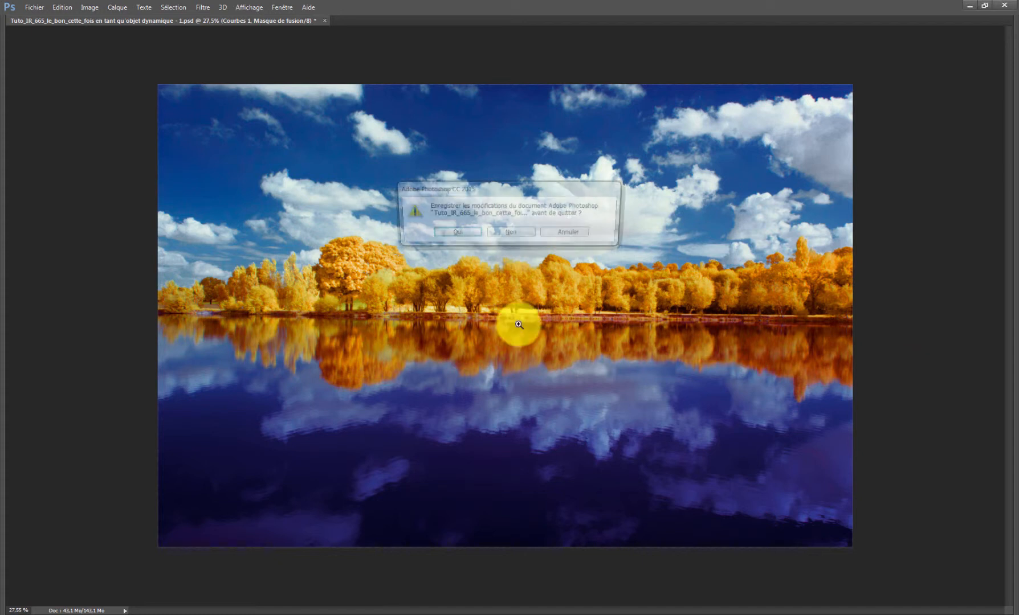
left_click(508, 233)
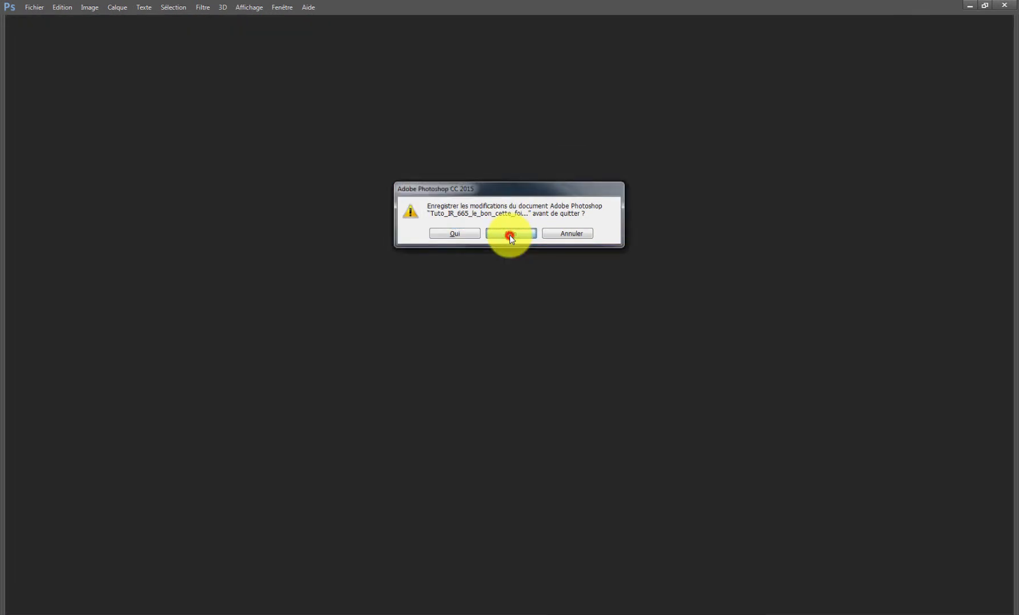
left_click(34, 6)
mouse_move(133, 70)
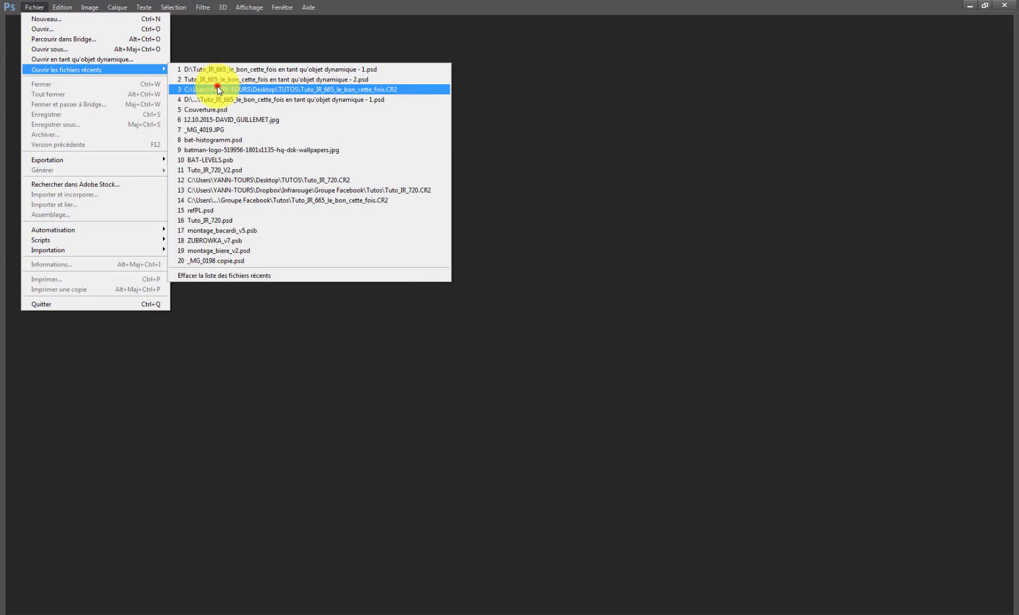
left_click(212, 89)
left_click_drag(502, 57, 400, 49)
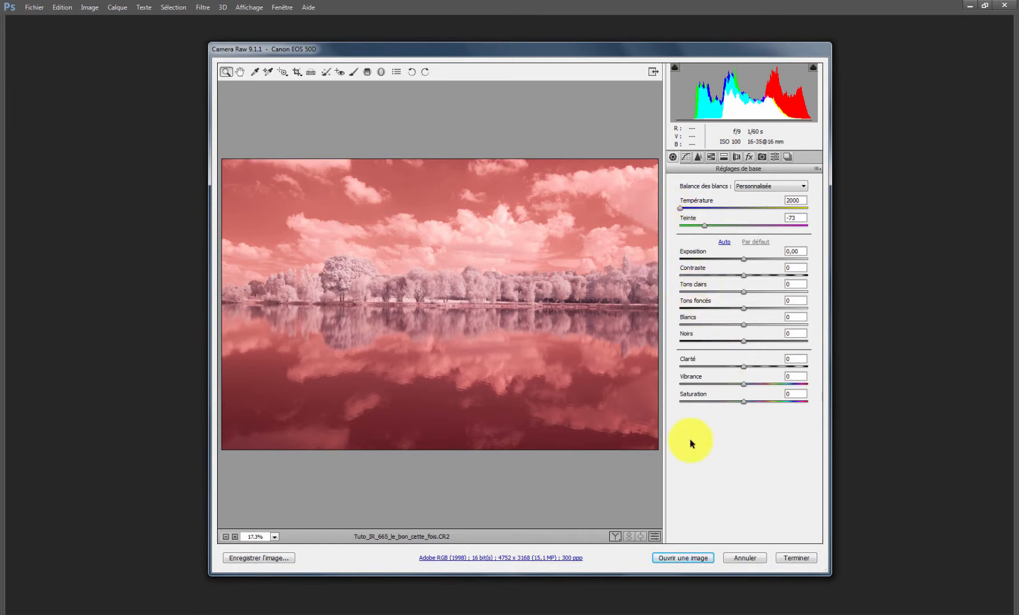
key("shift")
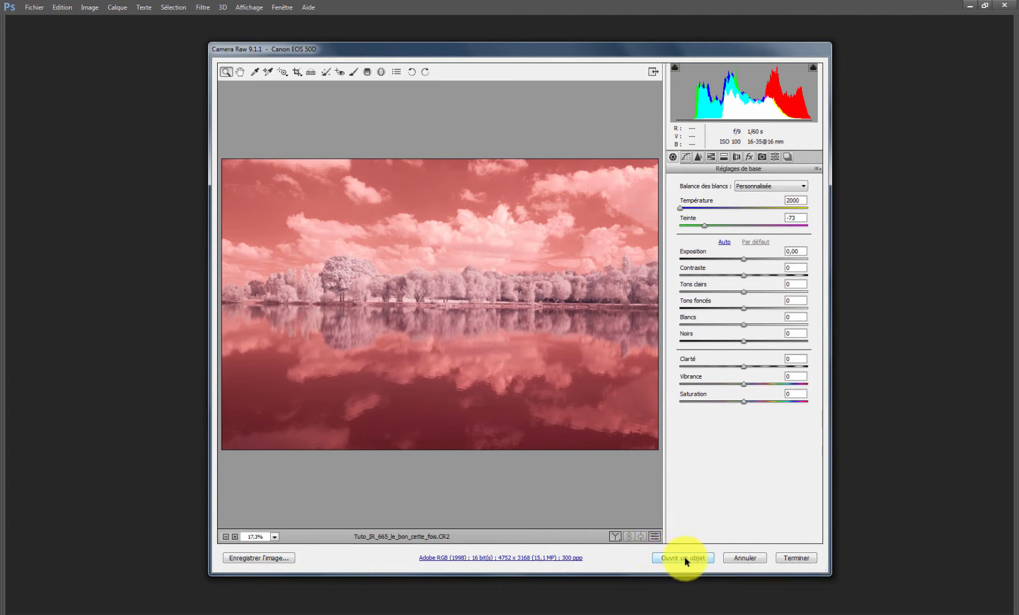
left_click(684, 557, "shift")
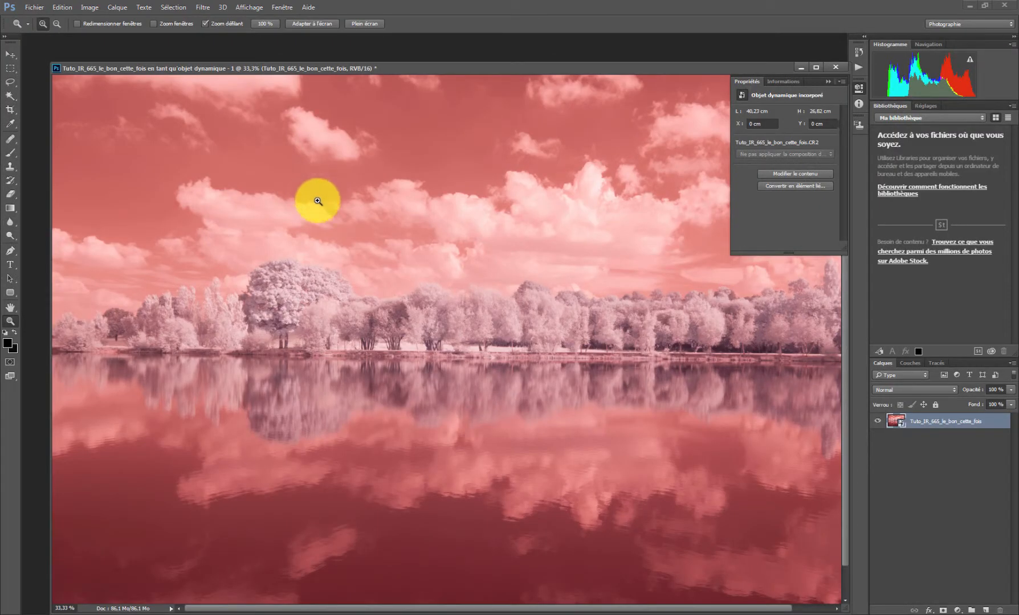
Apply the Camera Raw filter to the smart object and sample a white cloud for the white balance, giving temperature -67 and tint -60.
left_click(203, 7)
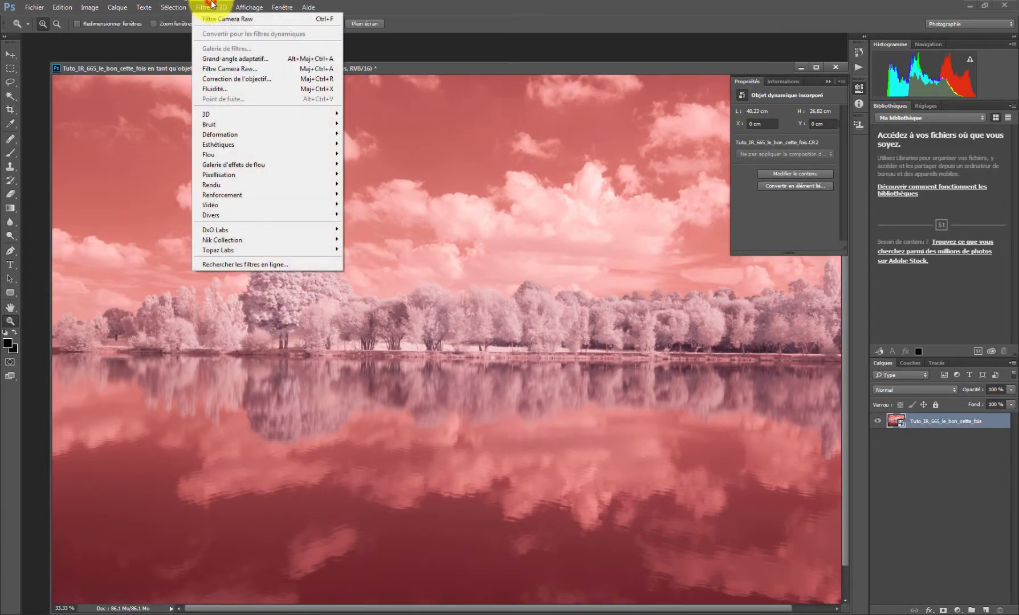
left_click(223, 69)
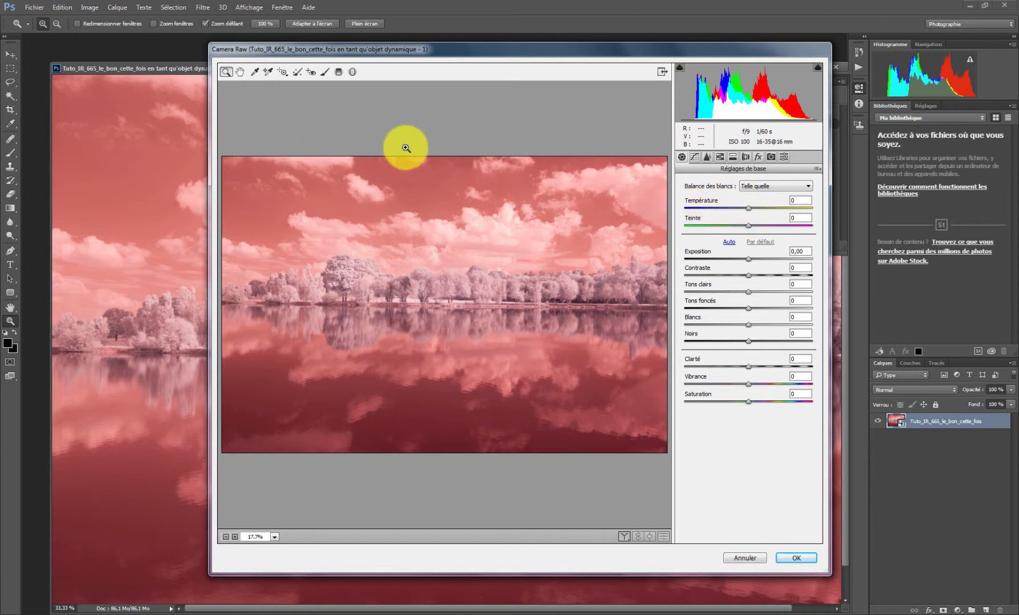
left_click(254, 72)
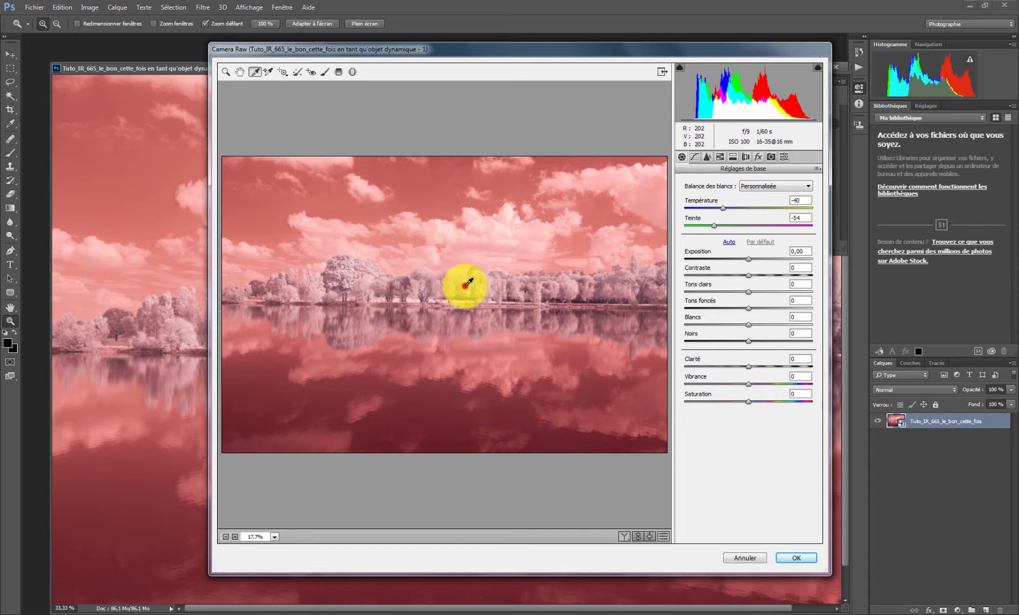
left_click(469, 282)
left_click(349, 271)
left_click(340, 267)
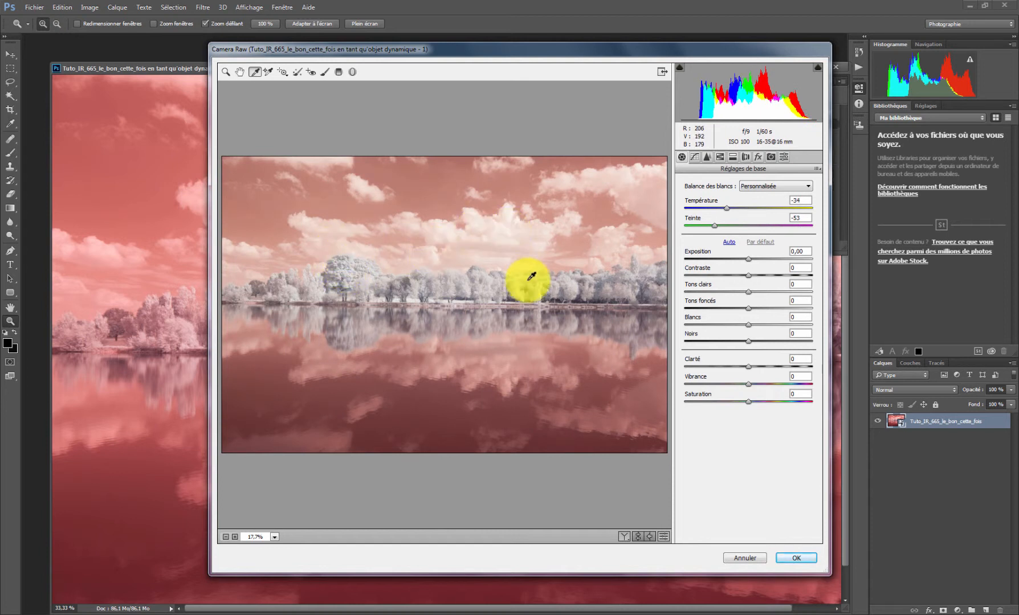
left_click(495, 284)
left_click(511, 233)
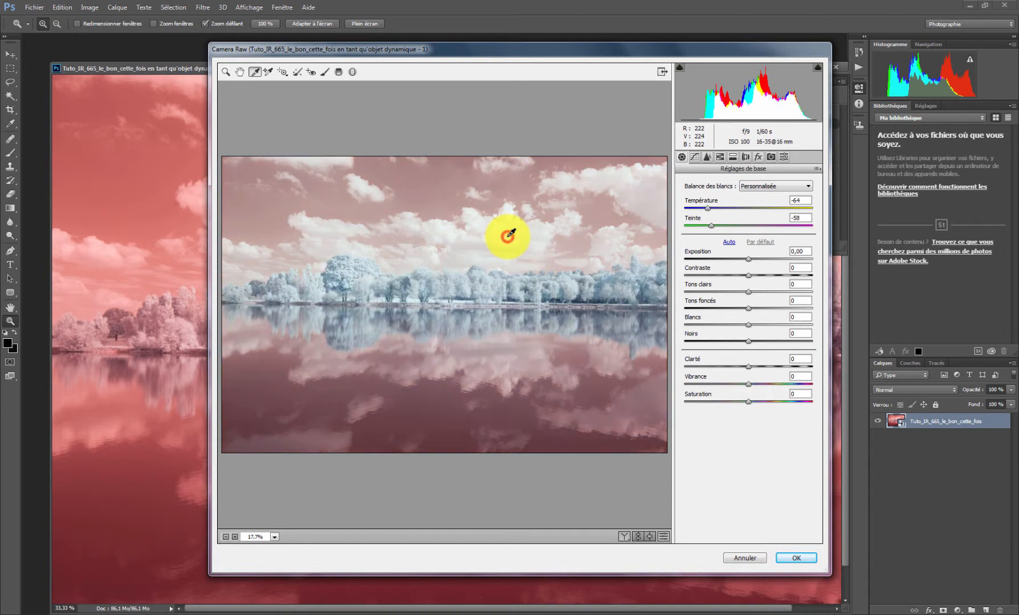
left_click(514, 239)
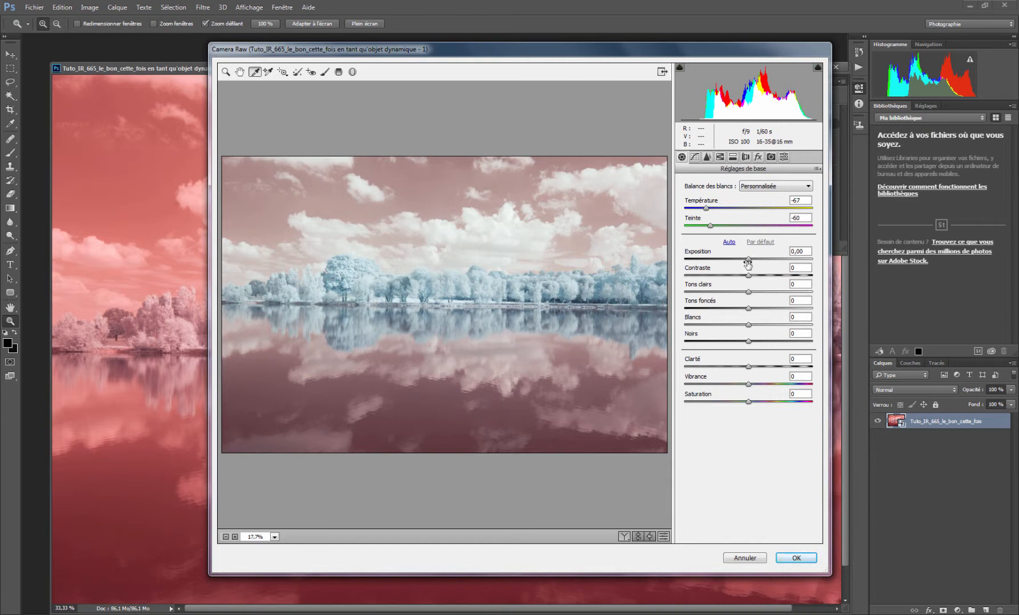
Set the exposure to -0.40, clarity to +28 and vibrance to +19, and apply the Camera Raw filter.
left_click_drag(747, 259, 744, 261)
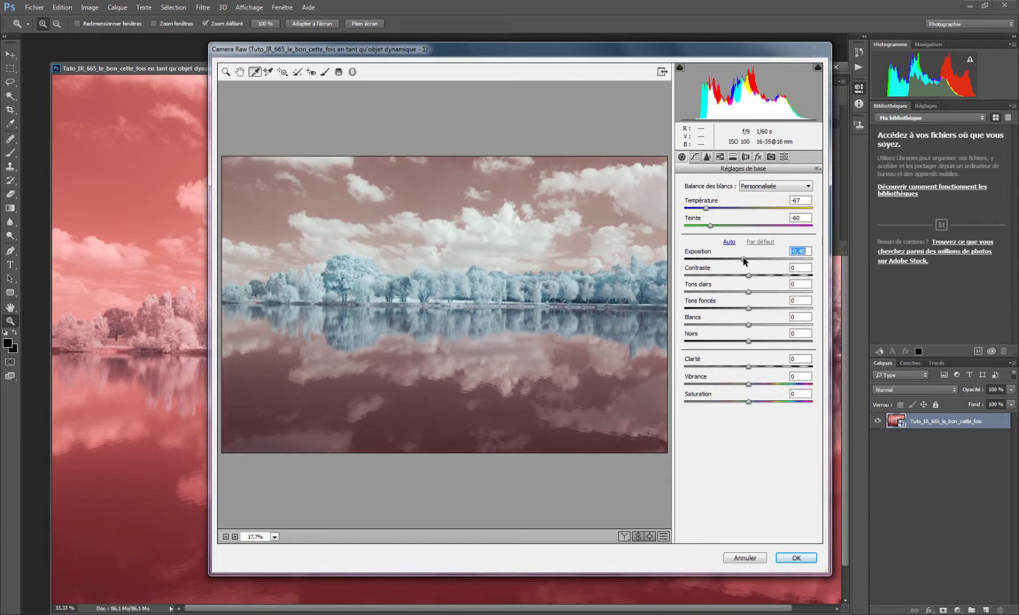
mouse_move(748, 367)
left_mouse_down()
mouse_move(765, 367)
mouse_move(759, 382)
mouse_move(766, 367)
left_mouse_up()
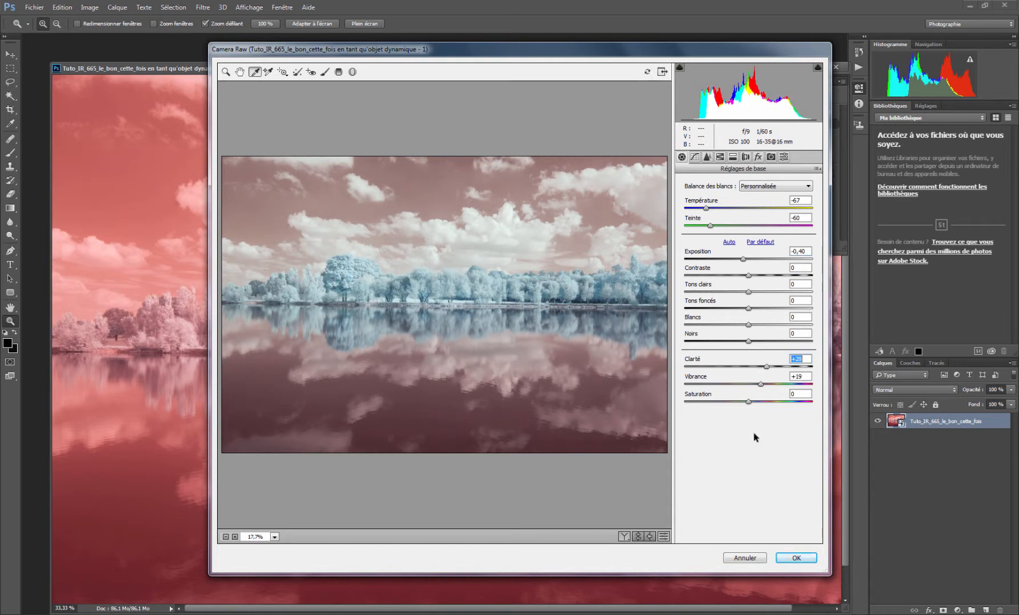
left_click(793, 558)
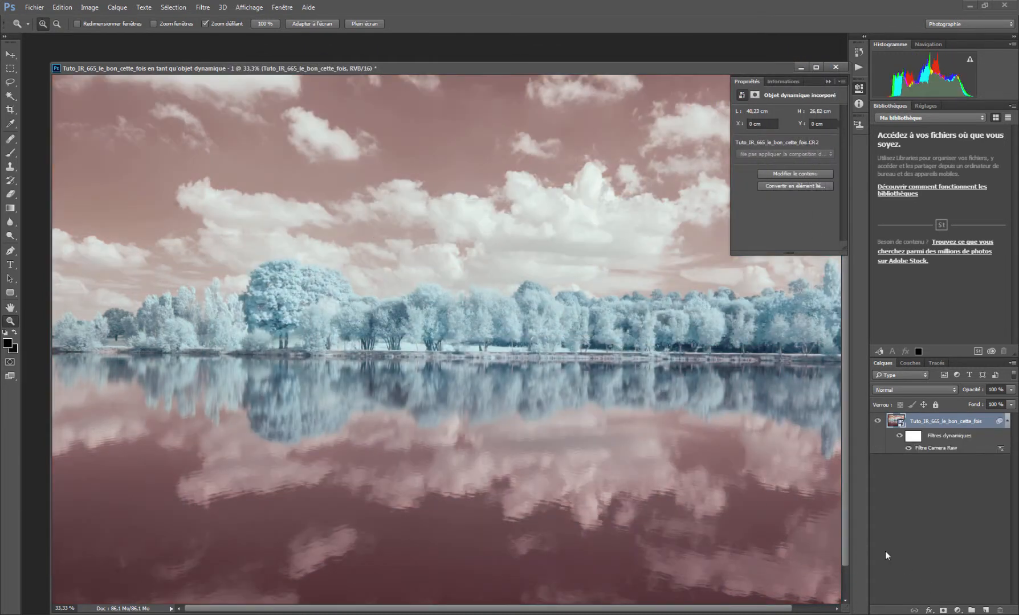
Add a Channel Mixer adjustment layer and set its blue output channel to red 100% and blue 0%.
left_click(956, 610)
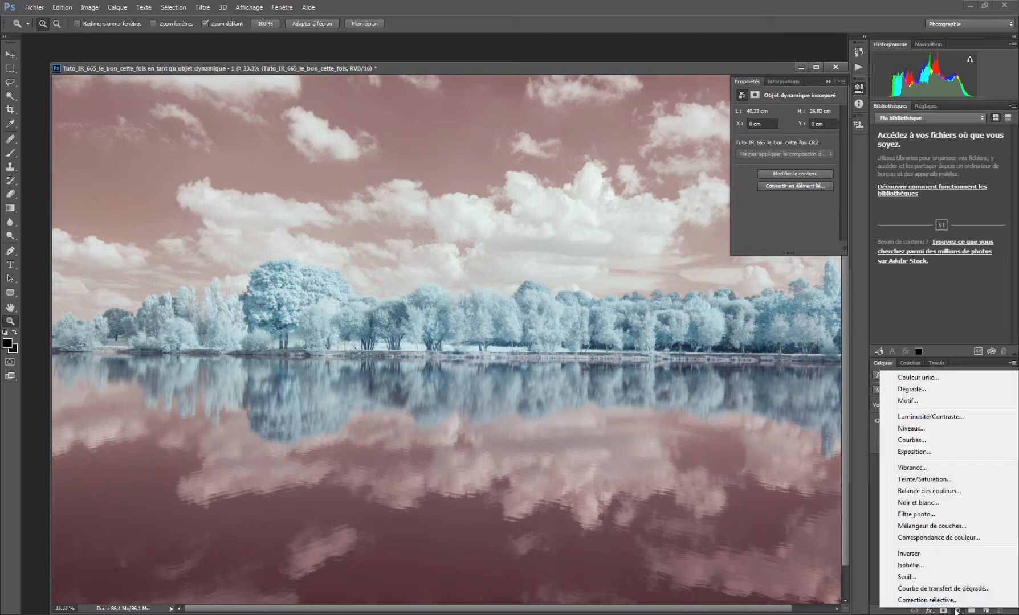
left_click(922, 526)
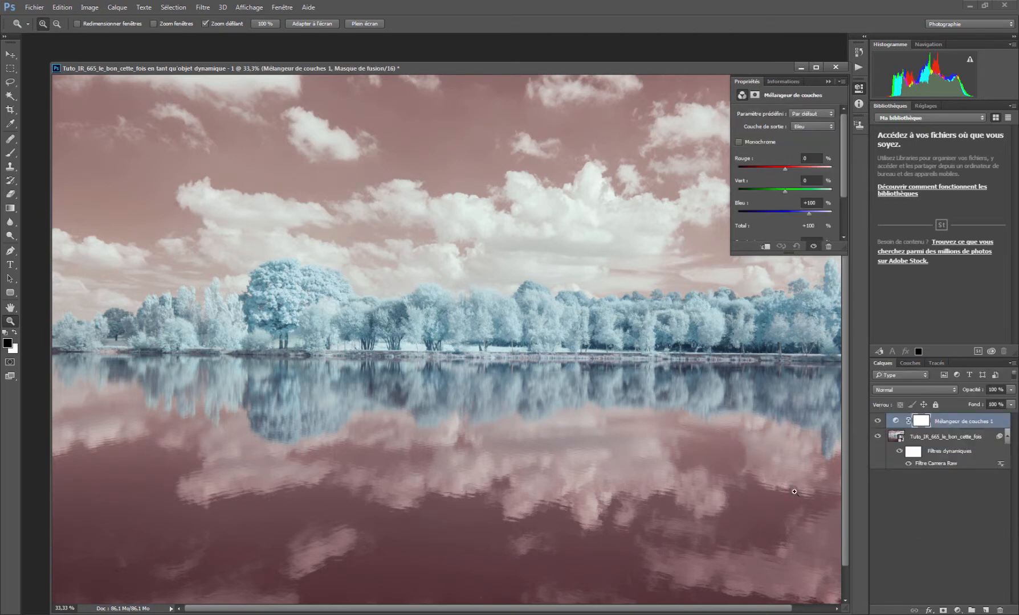
left_click(813, 158)
type("100")
key("Return")
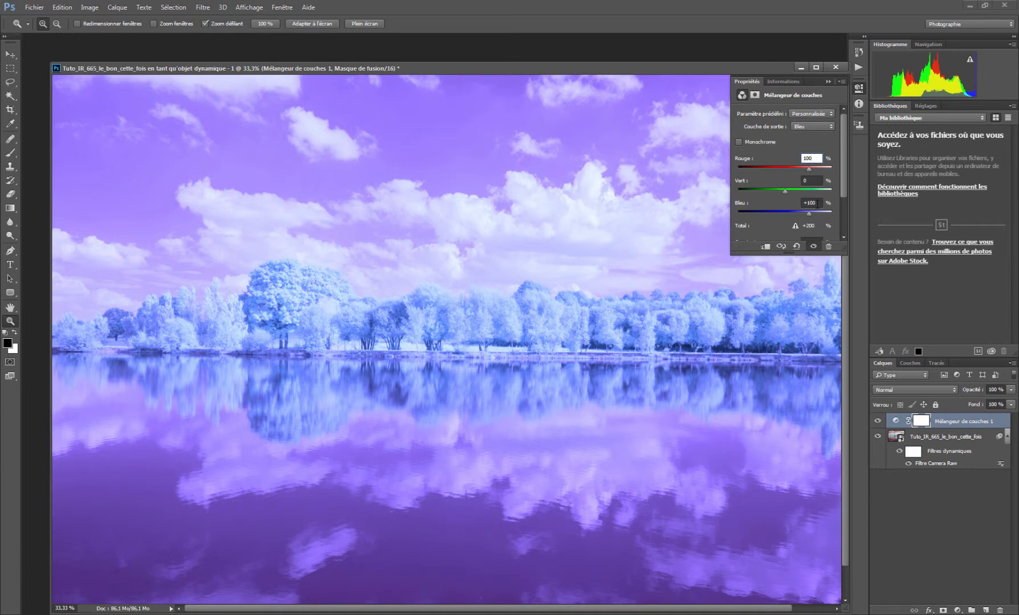
double_click(809, 203)
key("BackSpace")
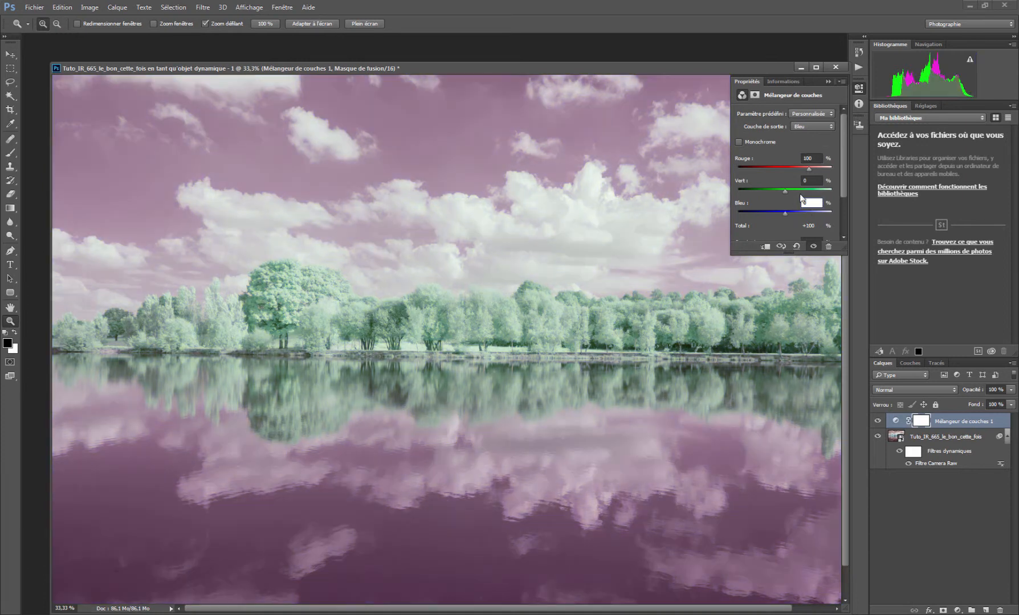
Set the Channel Mixer's red output channel to red 0% and blue 100%.
left_click(799, 124)
left_click(798, 134)
left_click(818, 159)
key("BackSpace")
double_click(805, 203)
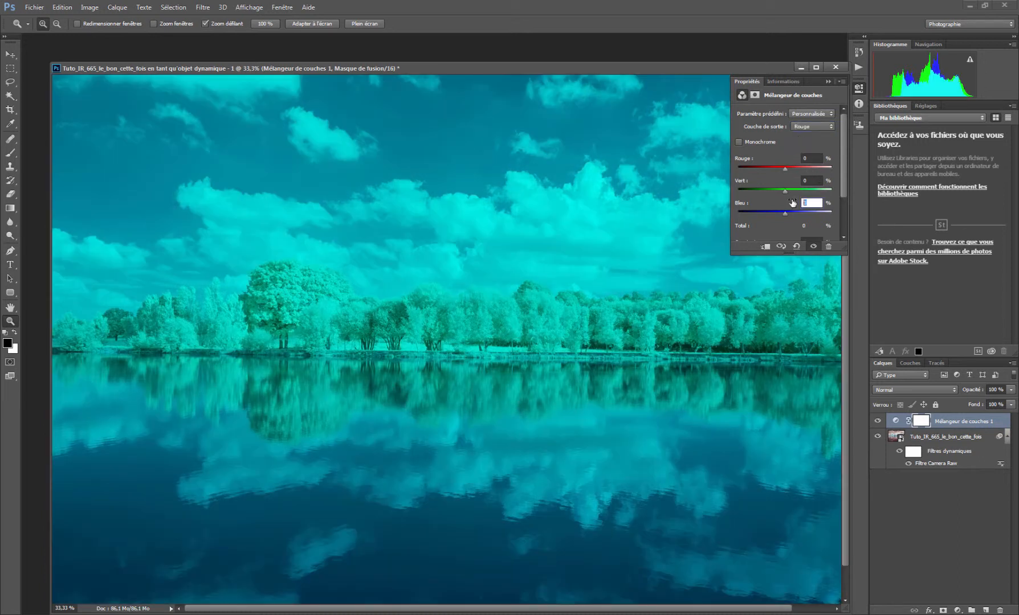
type("100")
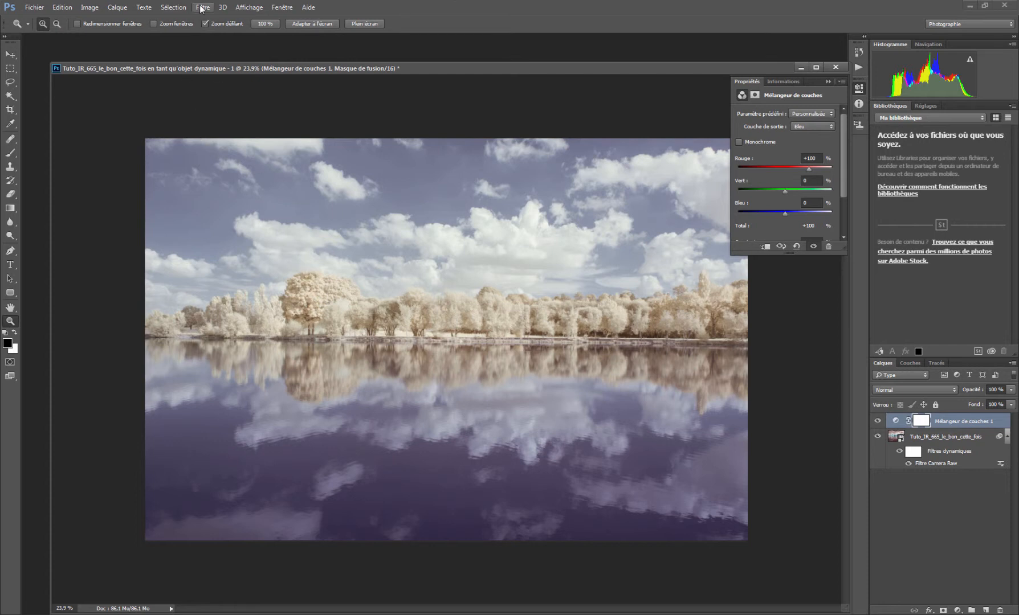
Flatten the channel-swapped image into a single background layer.
left_click(116, 8)
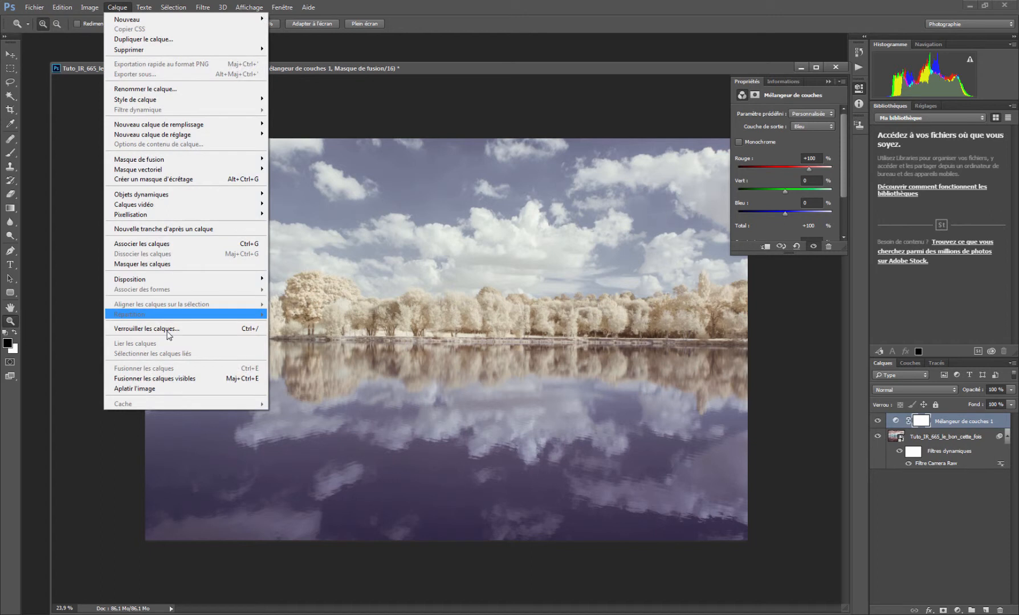
left_click(154, 389)
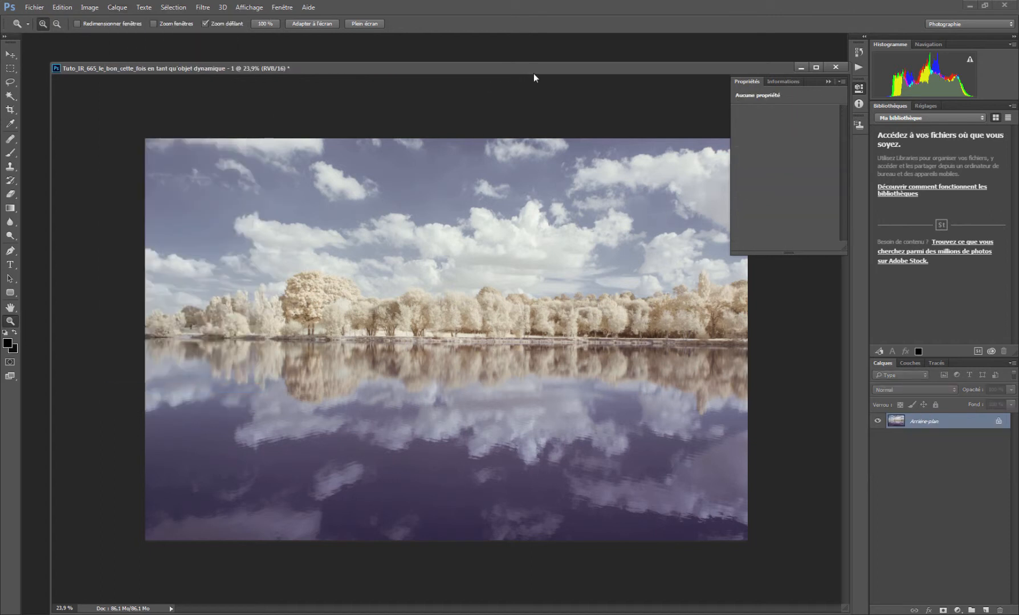
left_click_drag(534, 70, 523, 62)
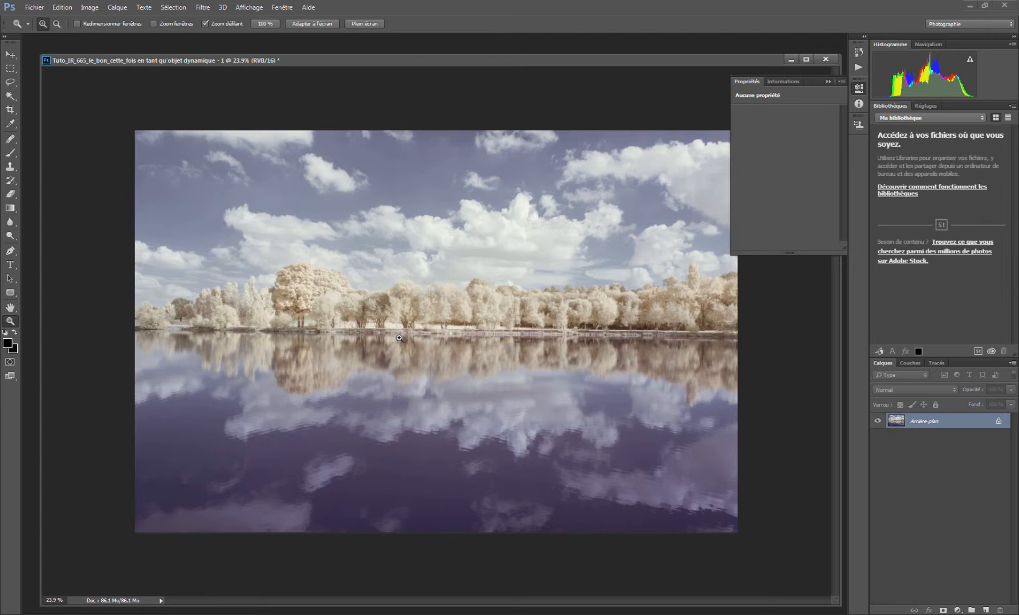
Examine the Lab, Adobe RGB and sRGB gamut diagram in document Sans titre-1, and close it without saving.
key("v")
left_click(282, 7)
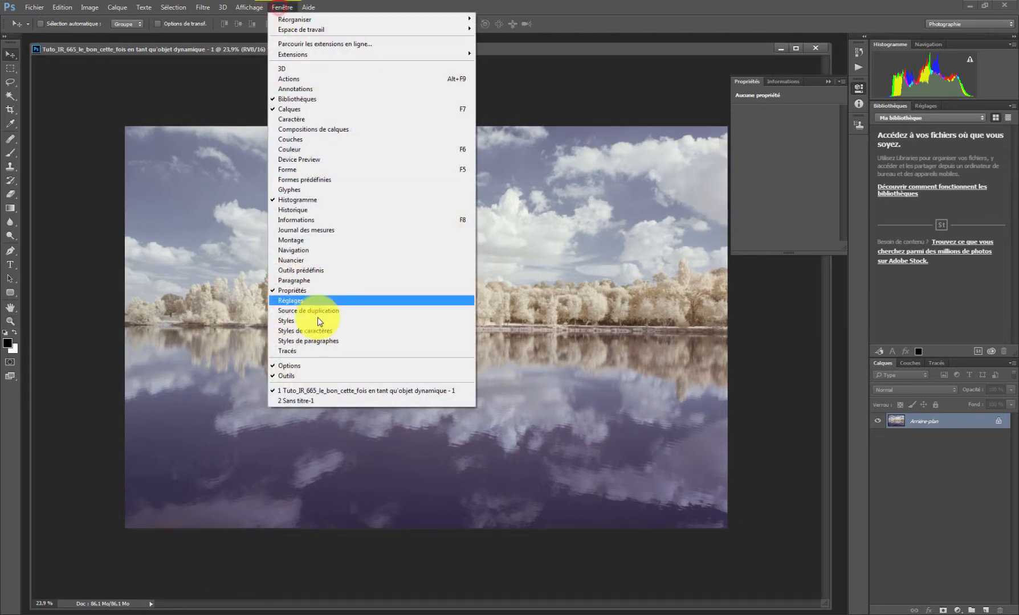
left_click(292, 402)
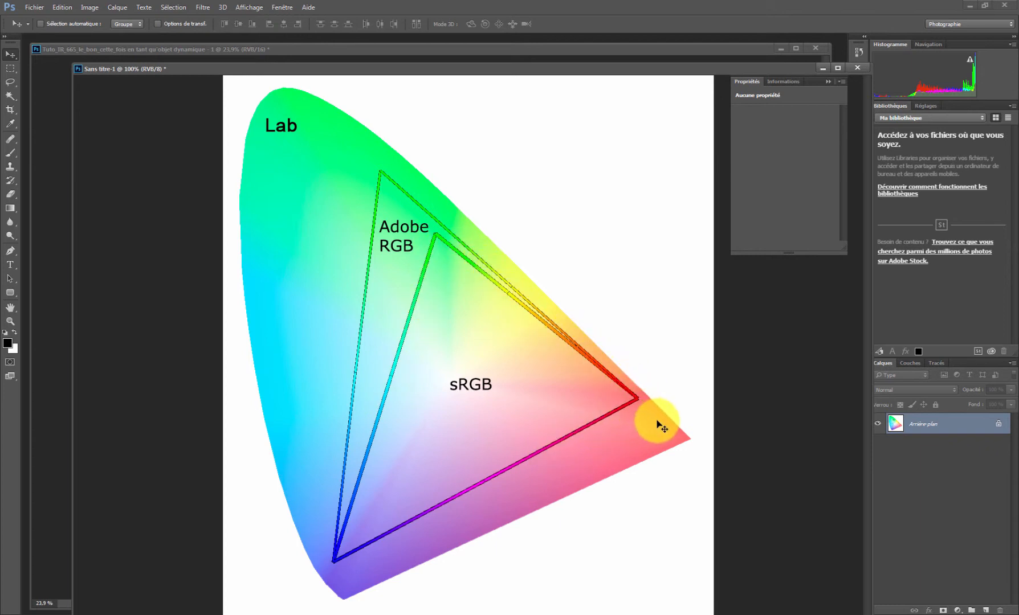
left_click(670, 436)
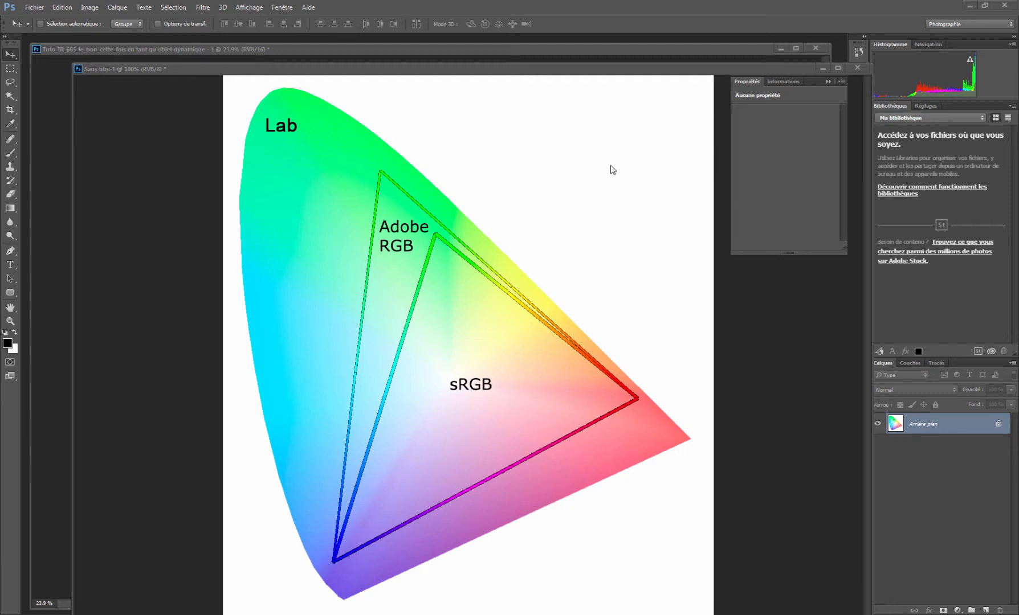
left_click(856, 68)
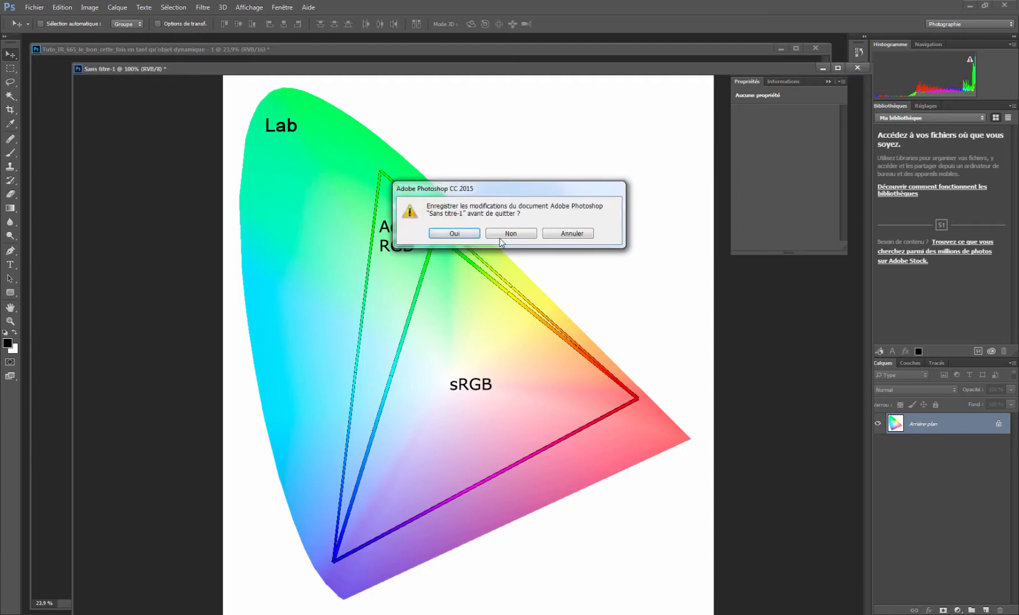
left_click(510, 234)
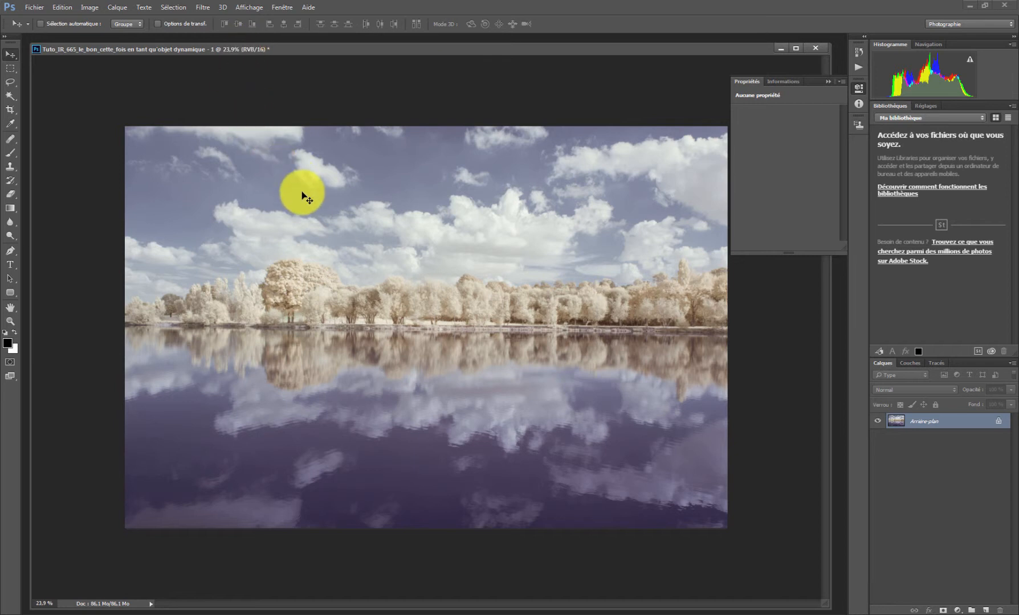
Duplicate the flattened image under its default copy name and compare the original with the copy.
left_click(89, 8)
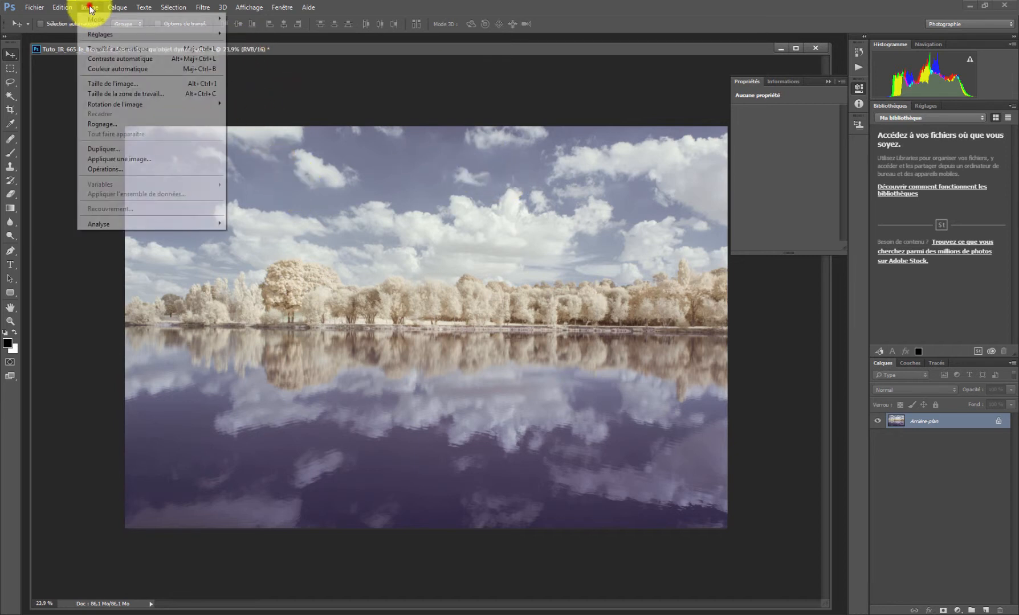
left_click(103, 149)
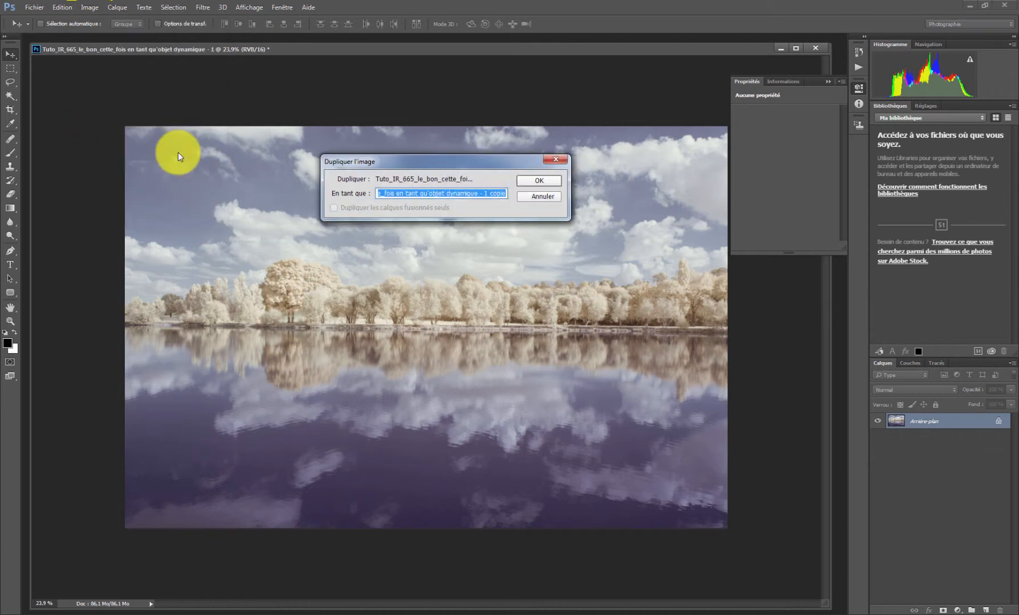
left_click(534, 183)
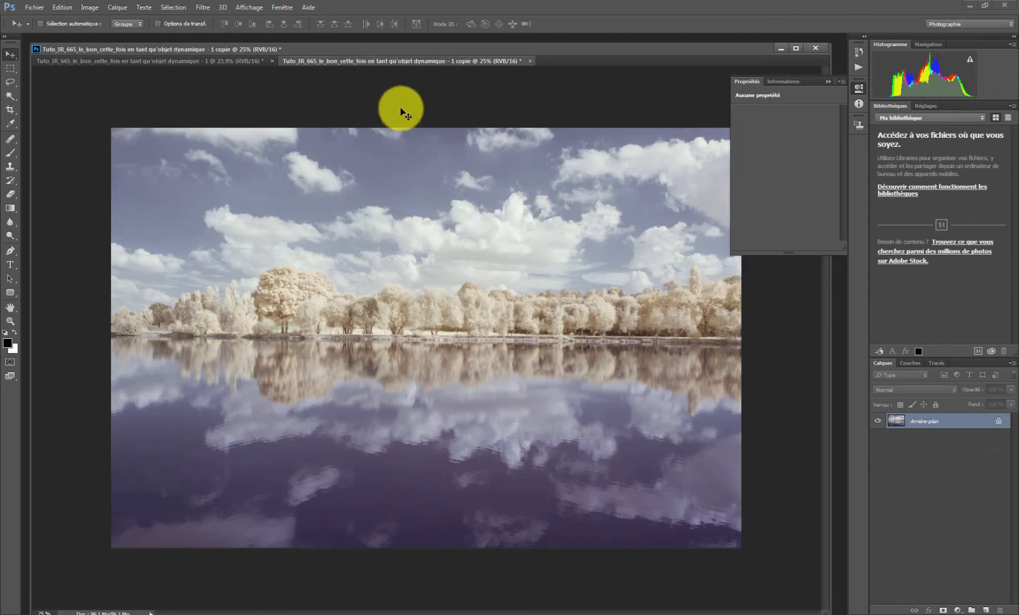
left_click(225, 59)
left_click(316, 62)
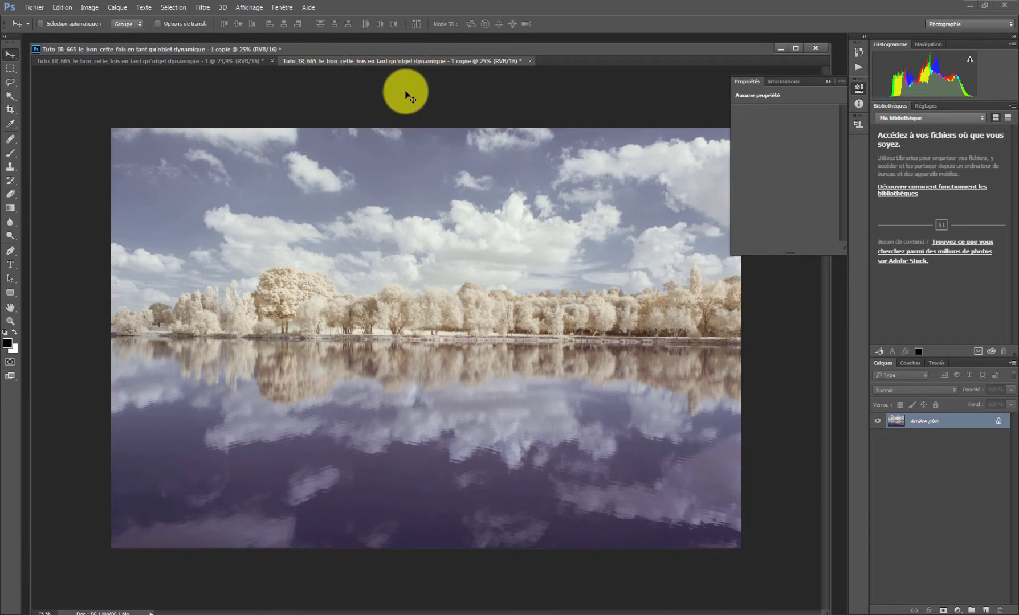
Convert the duplicated image to Lab colour mode (Couleurs Lab).
left_click(89, 7)
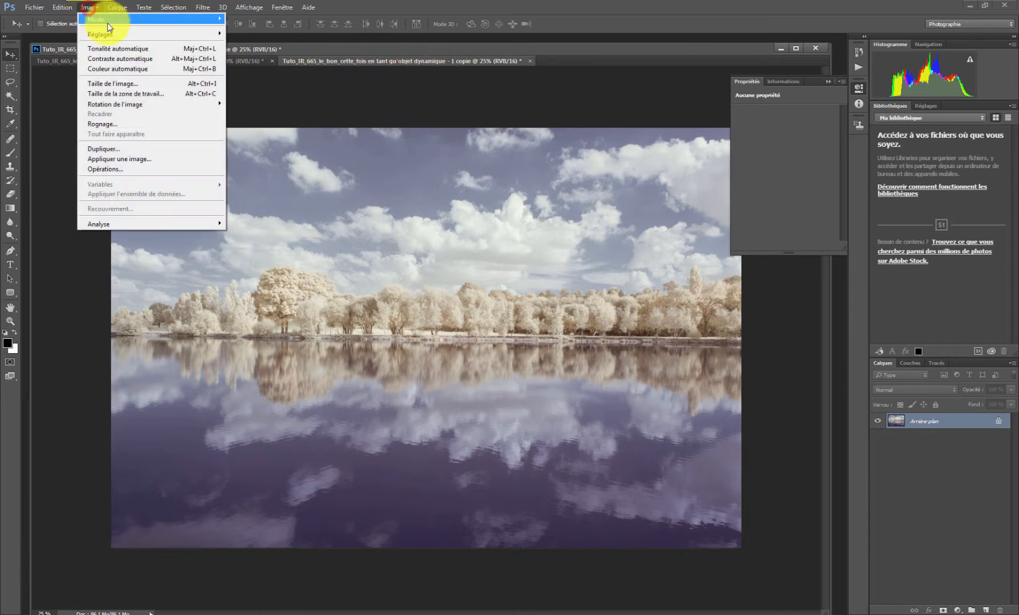
mouse_move(199, 20)
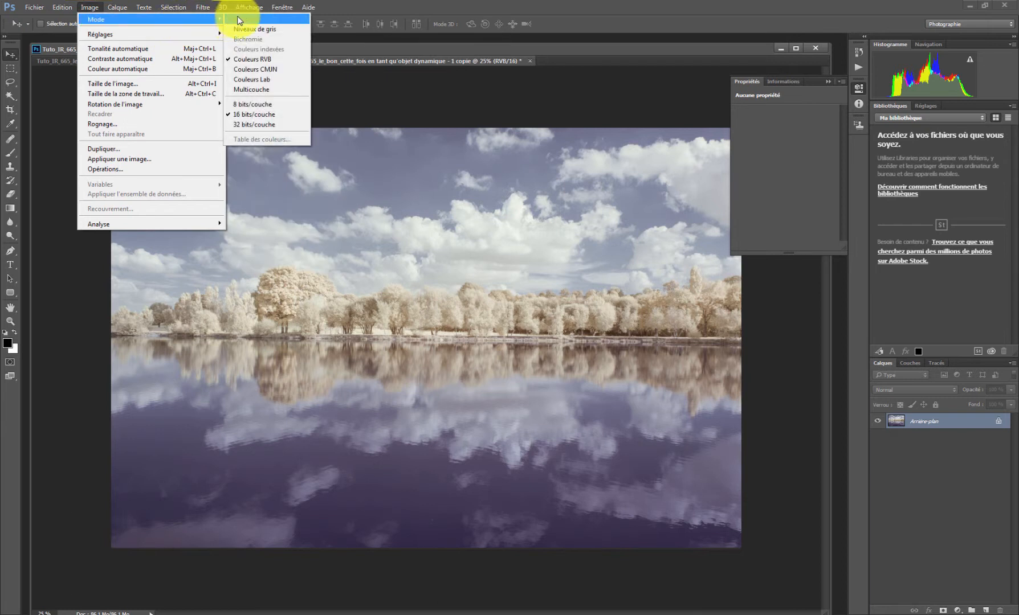
left_click(264, 81)
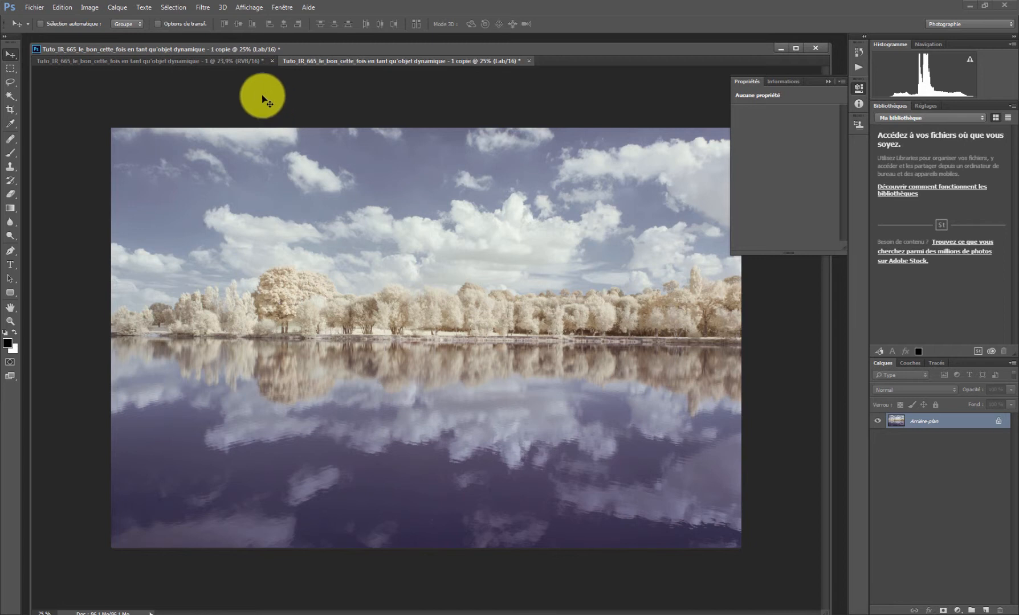
Compare the RGB original with the Lab copy by alternating between the two documents.
left_click(242, 60)
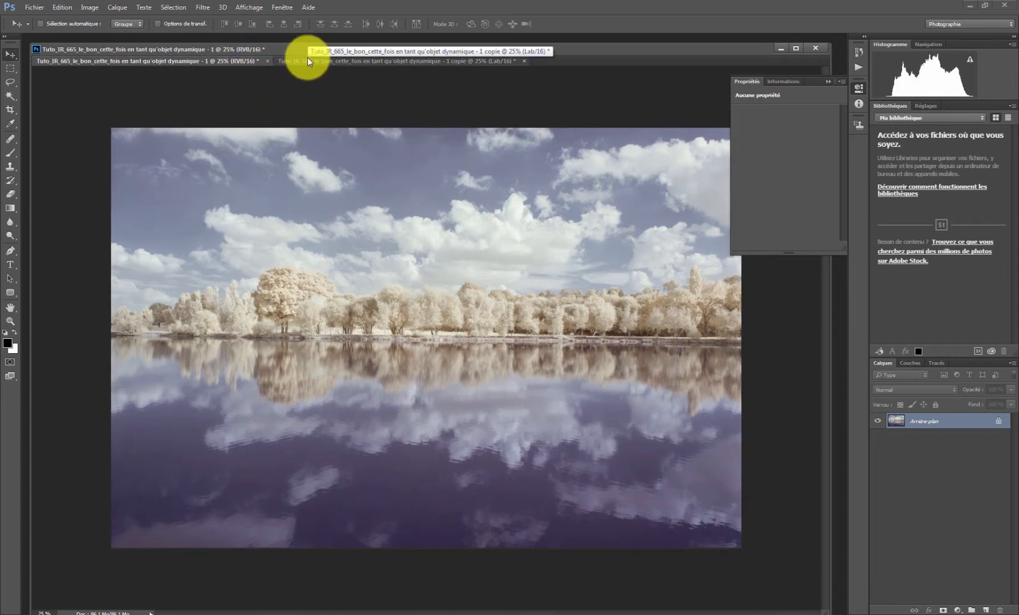
left_click(308, 58)
left_click(246, 59)
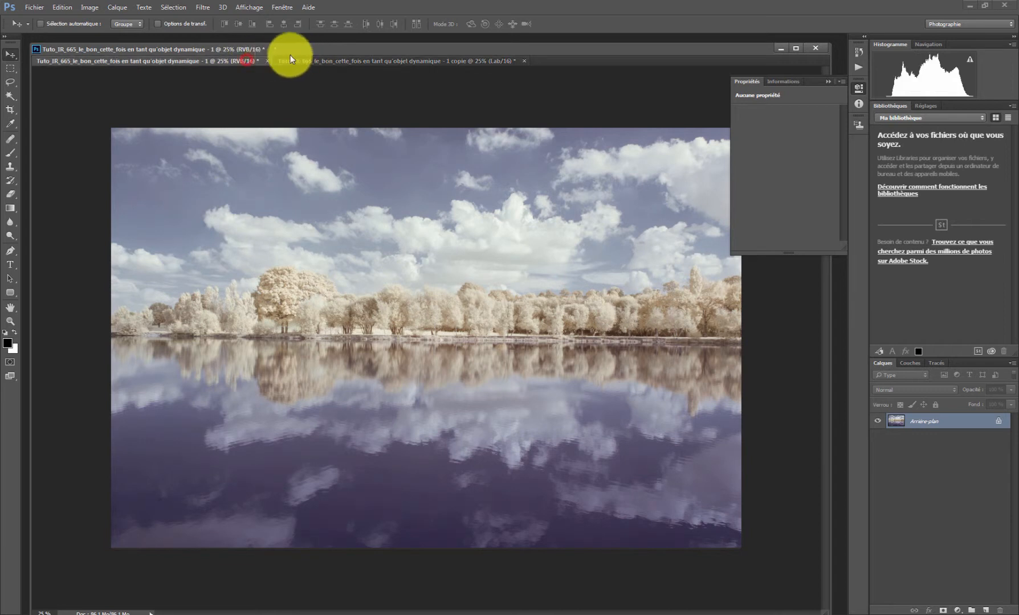
left_click(312, 58)
left_click(233, 58)
left_click(316, 61)
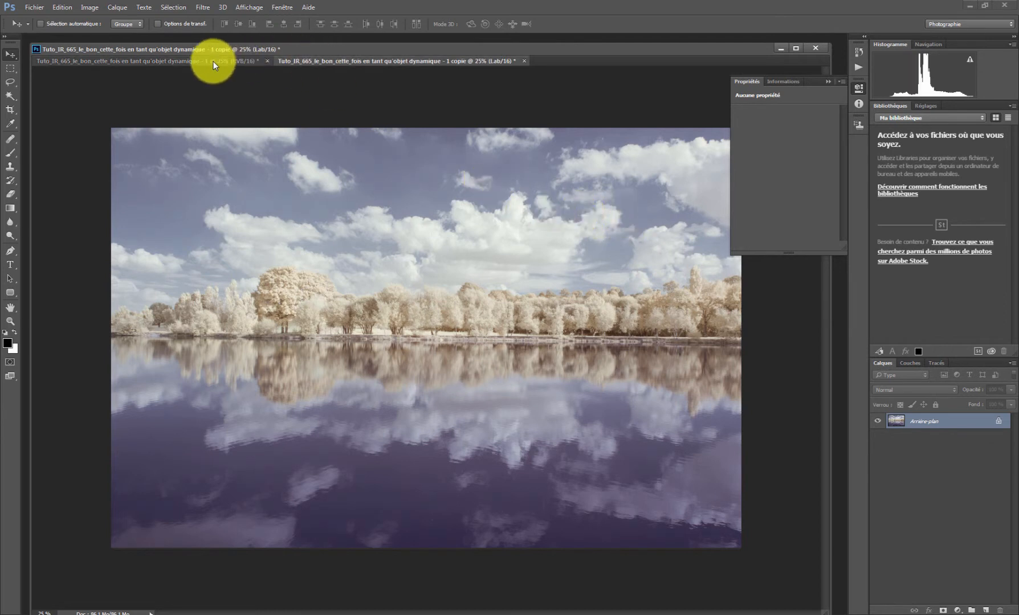
Duplicate the background layer of the RGB original and set the new layer's blend mode to Incrustation.
left_click(230, 60)
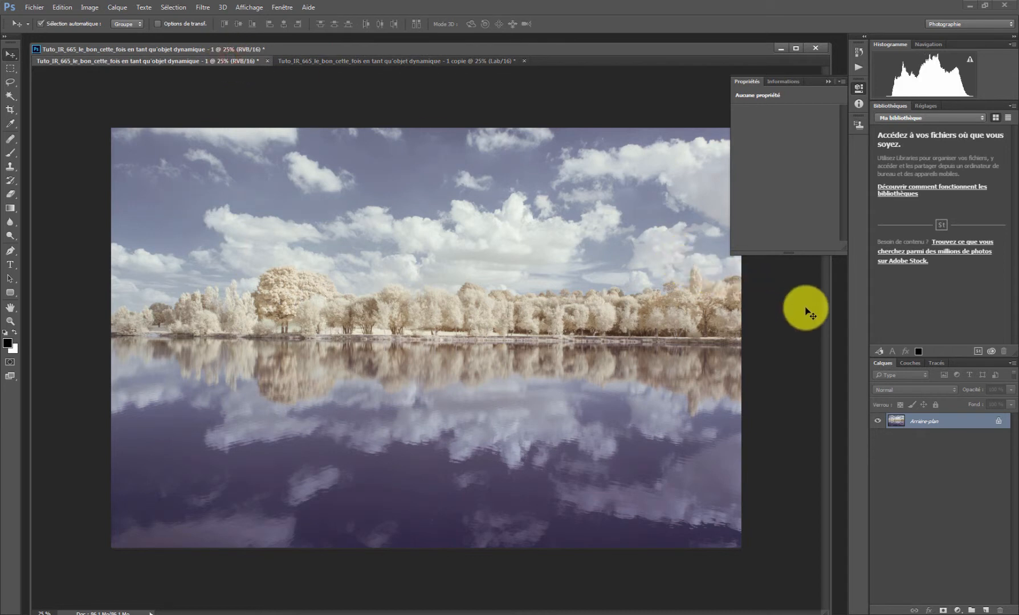
key("ctrl+j")
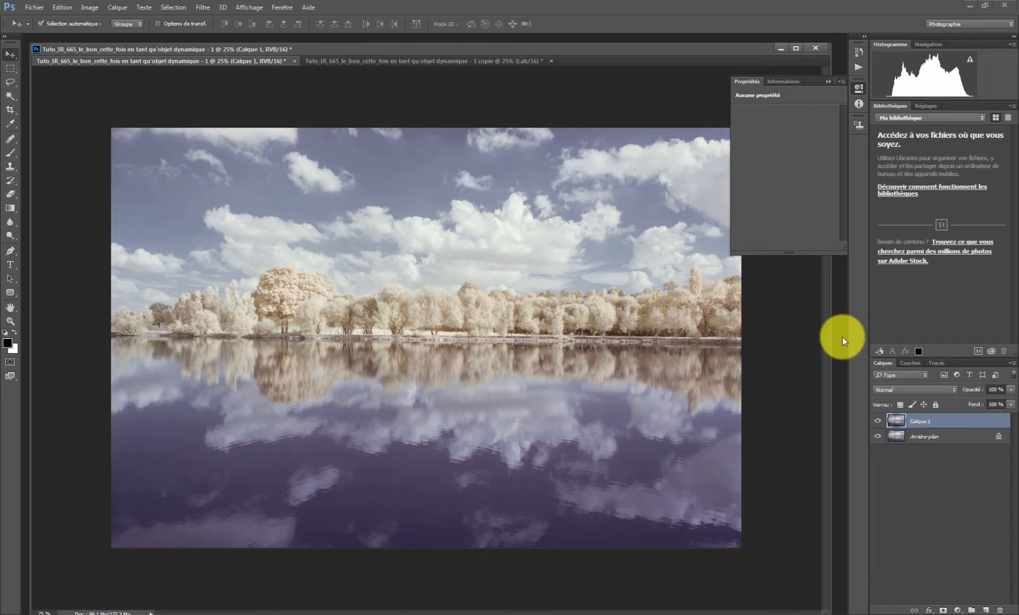
left_click(907, 394)
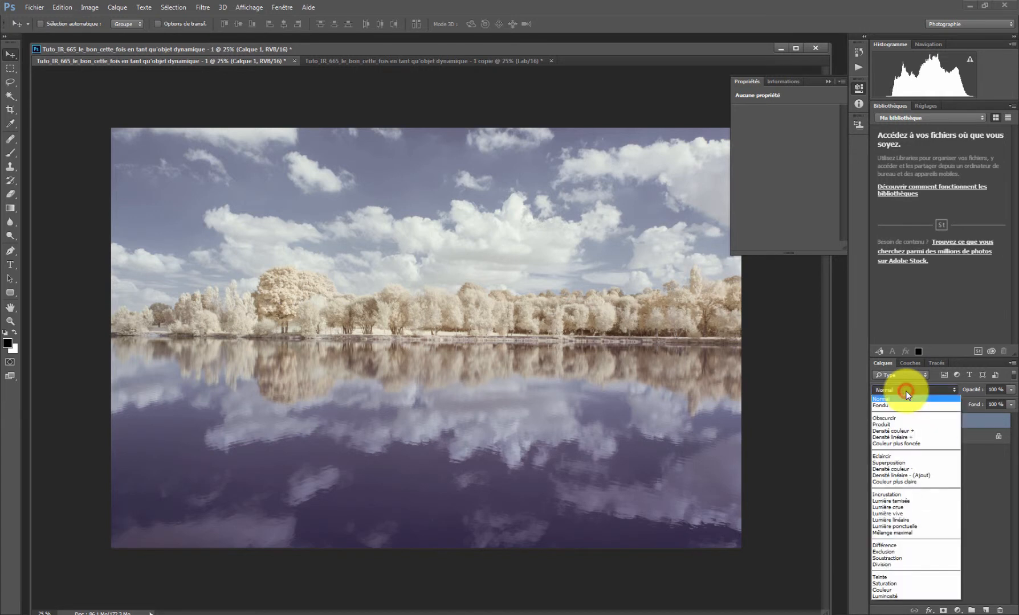
left_click(914, 495)
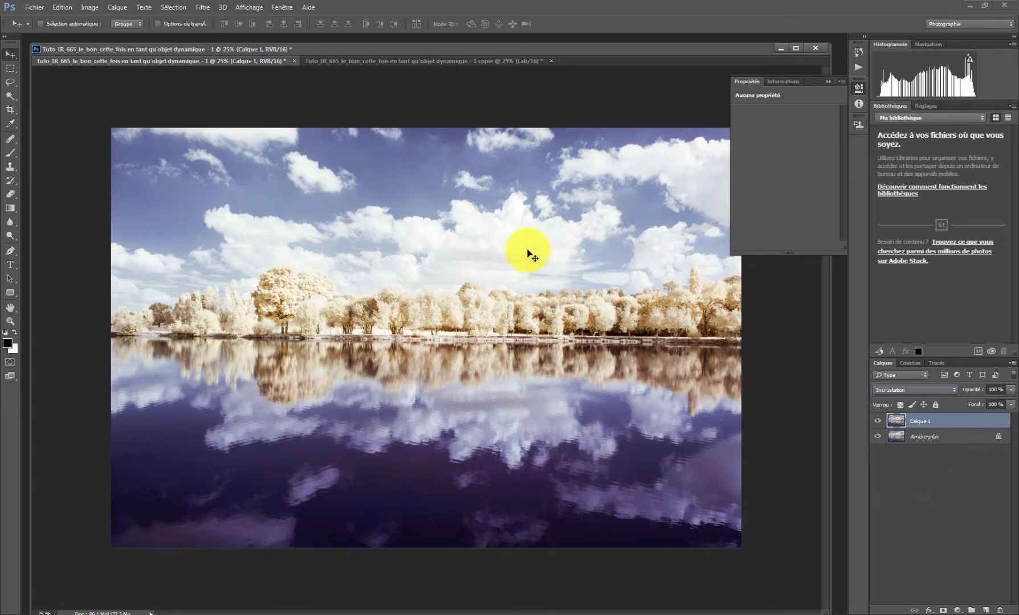
Duplicate the background layer of the Lab copy and set the new layer's blend mode to Incrustation.
left_click(476, 58)
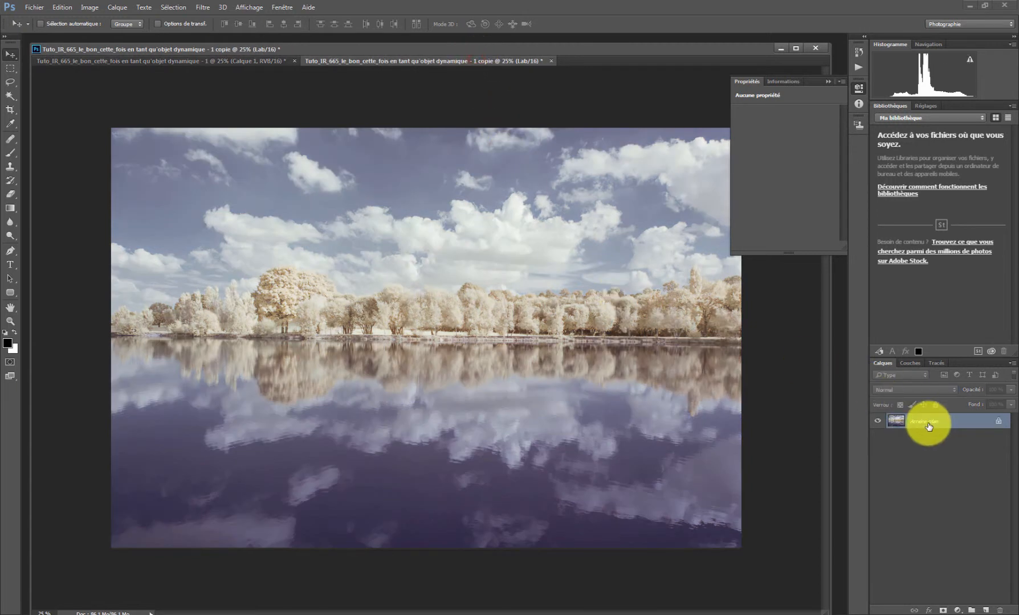
left_click_drag(929, 426, 931, 405)
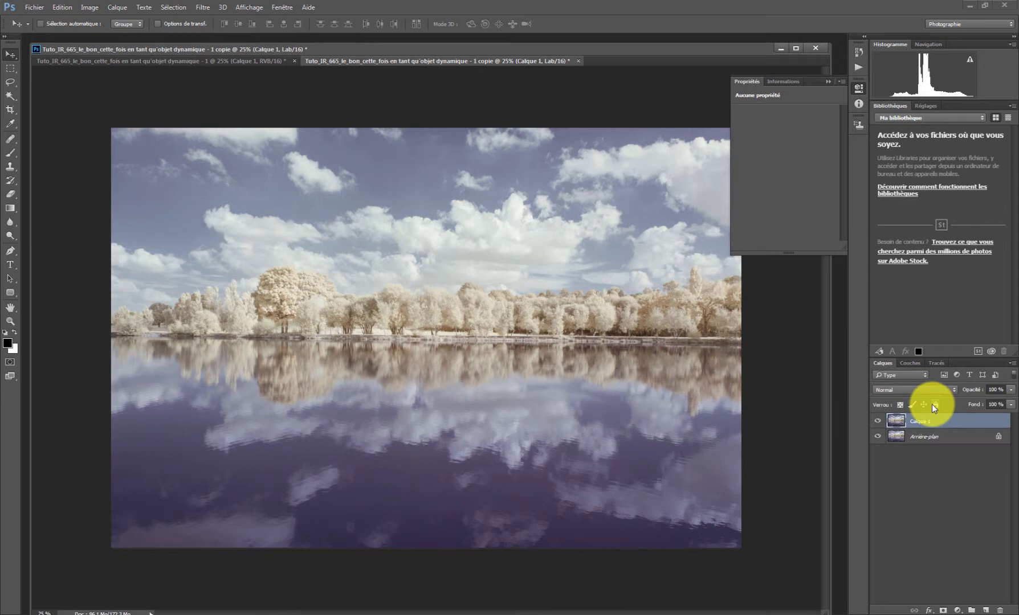
left_click(898, 394)
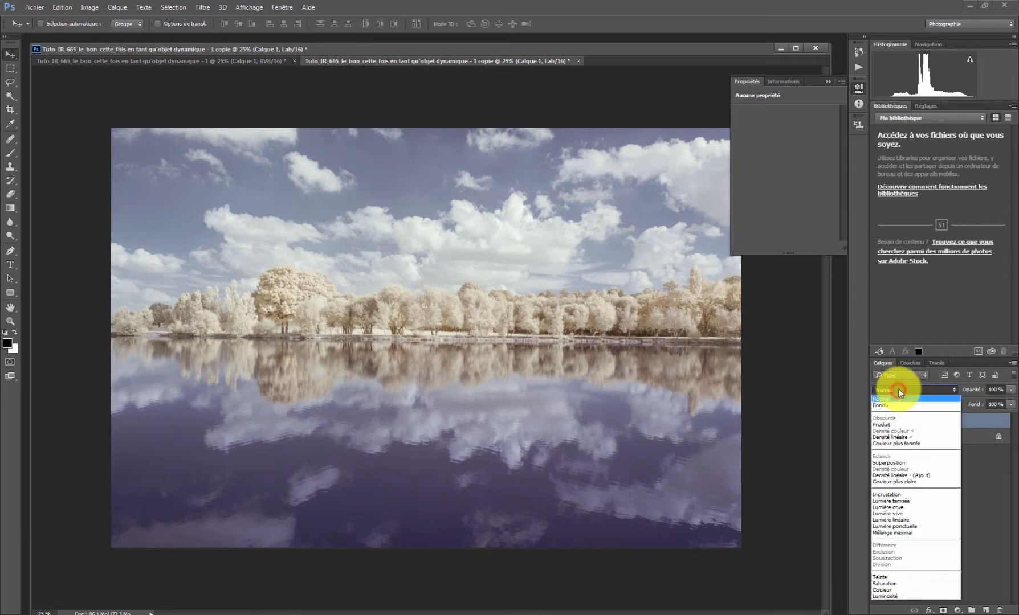
left_click(895, 493)
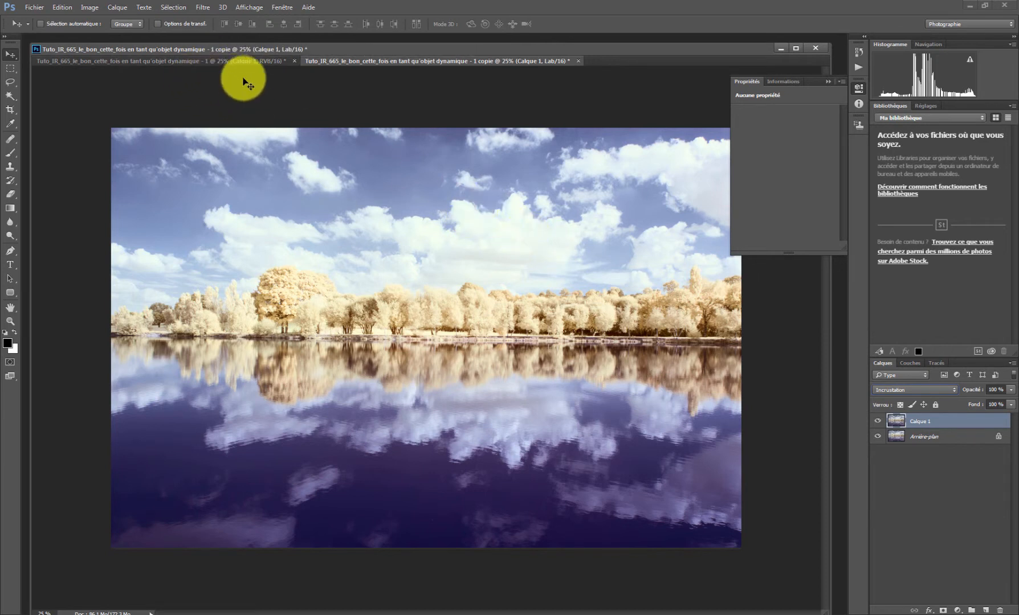
Compare how the Incrustation blend renders colours in the RGB original and in the Lab copy.
left_click(250, 58)
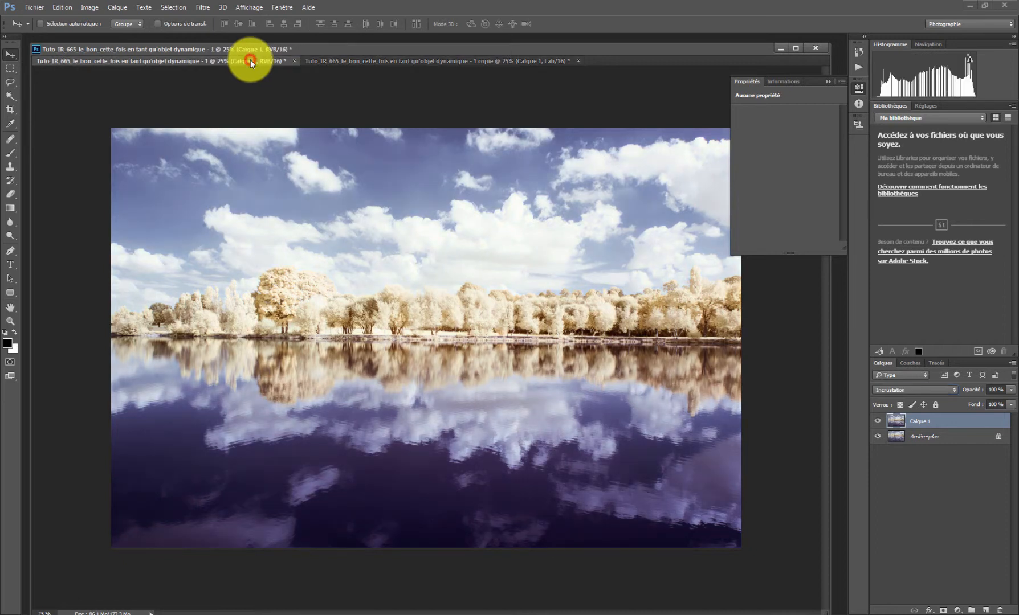
left_click(337, 58)
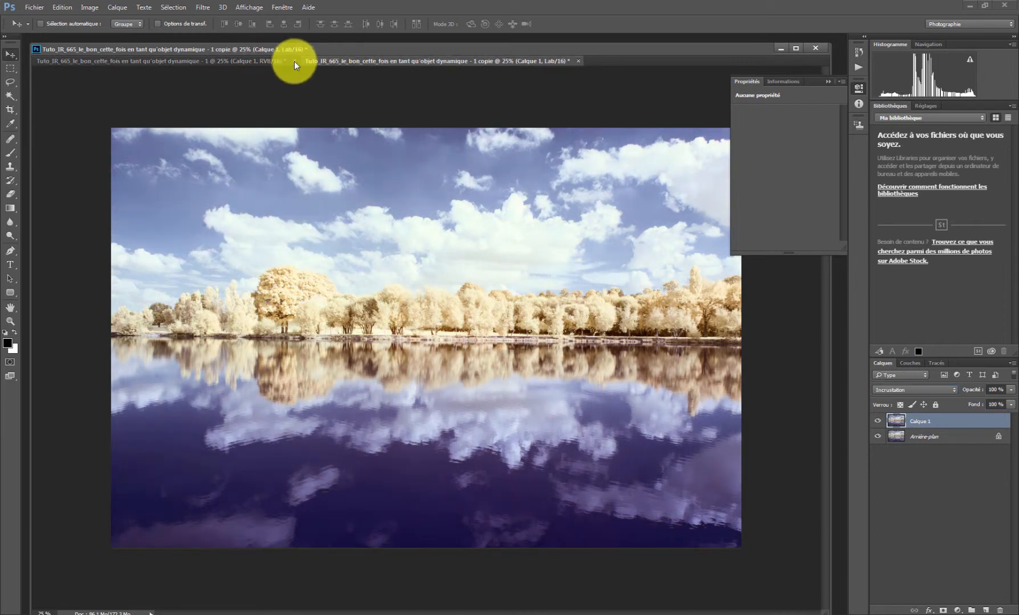
left_click(258, 61)
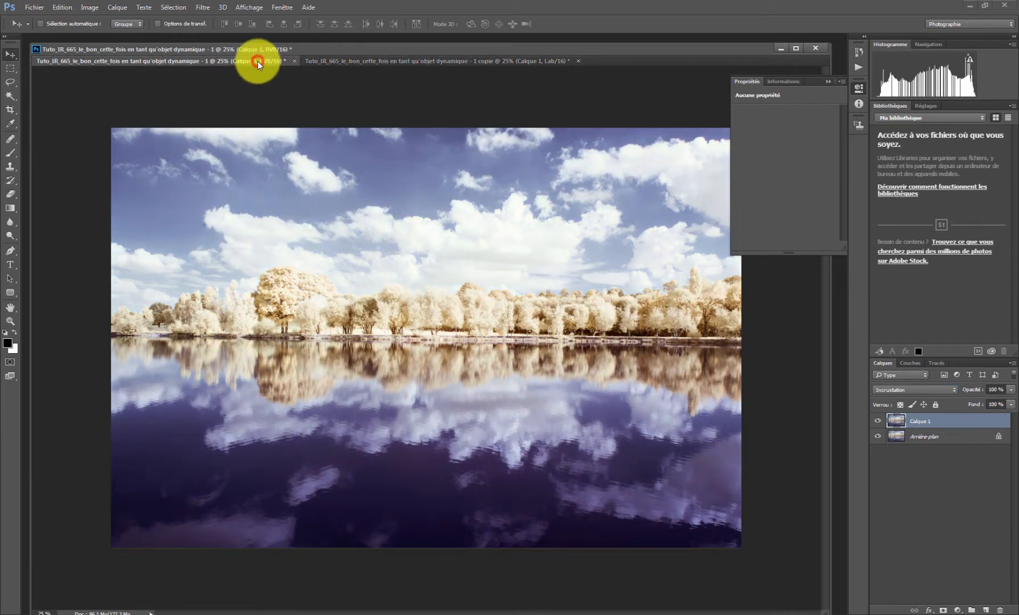
left_click(335, 61)
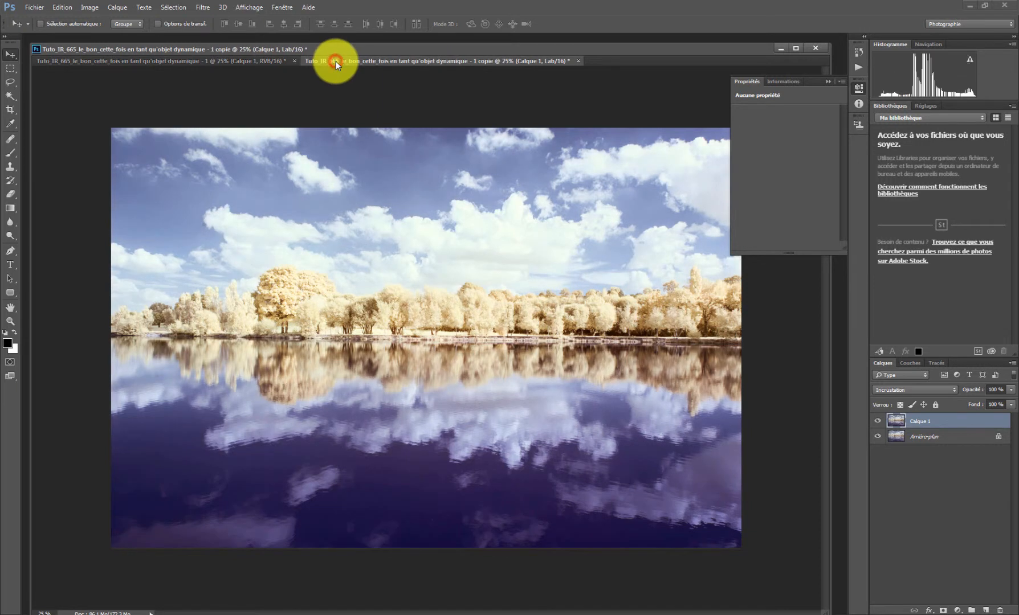
left_click(250, 59)
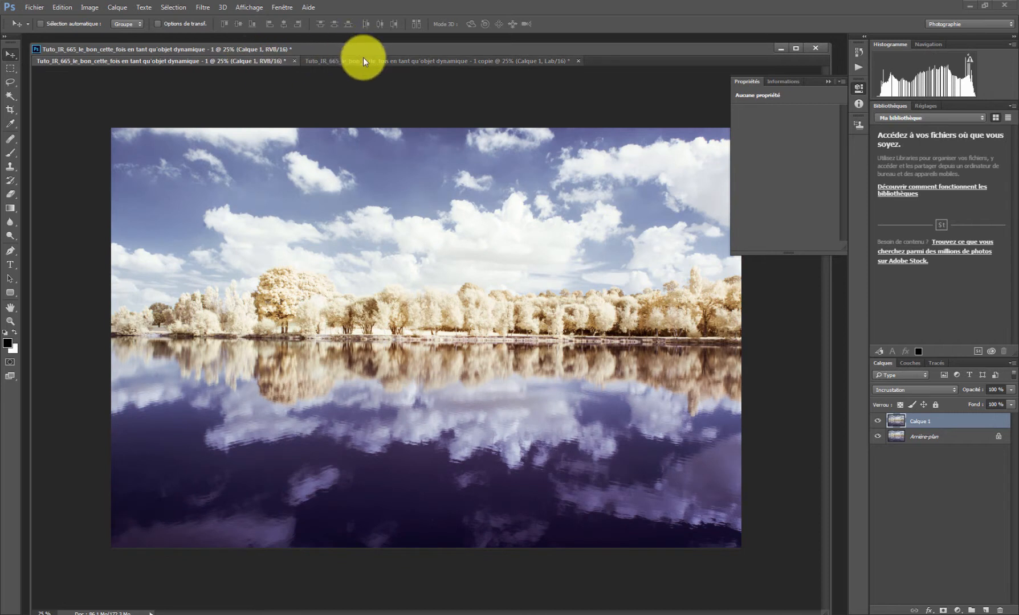
left_click(363, 59)
left_click(232, 59)
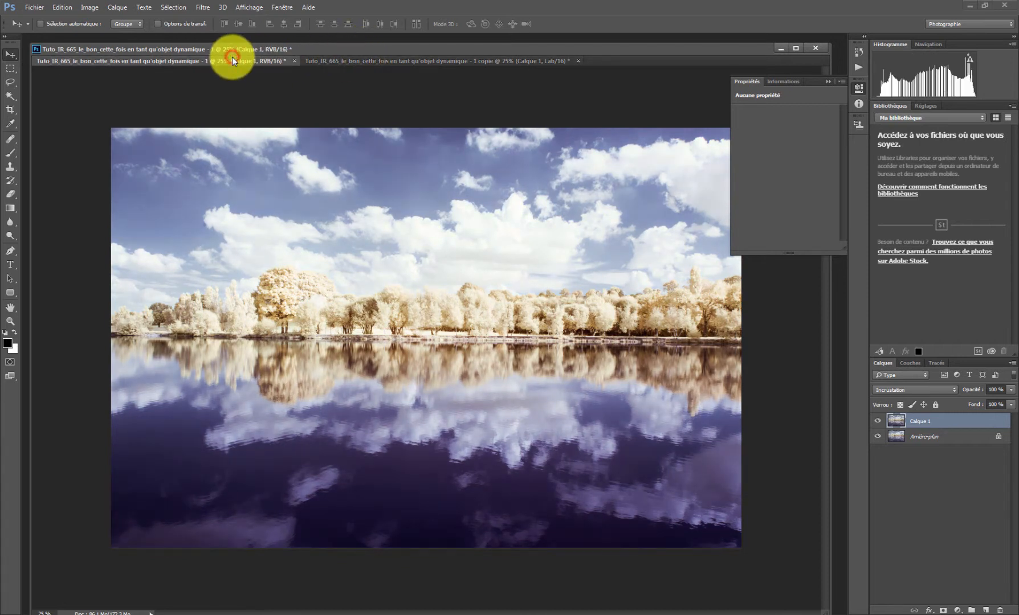
left_click(327, 62)
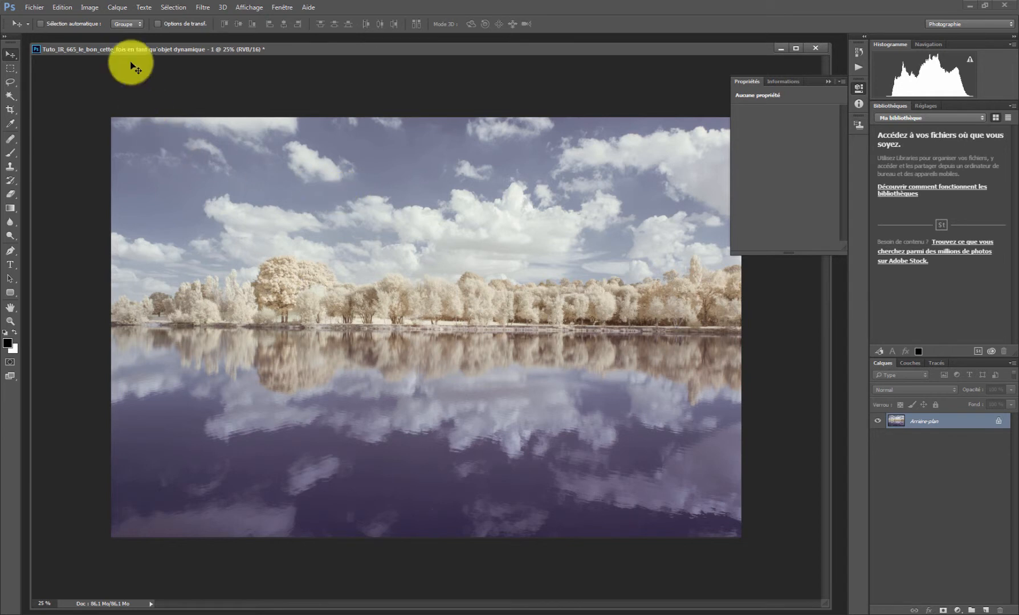
Duplicate the flattened image under its default copy name and convert the copy to Lab colour mode.
left_click(89, 13)
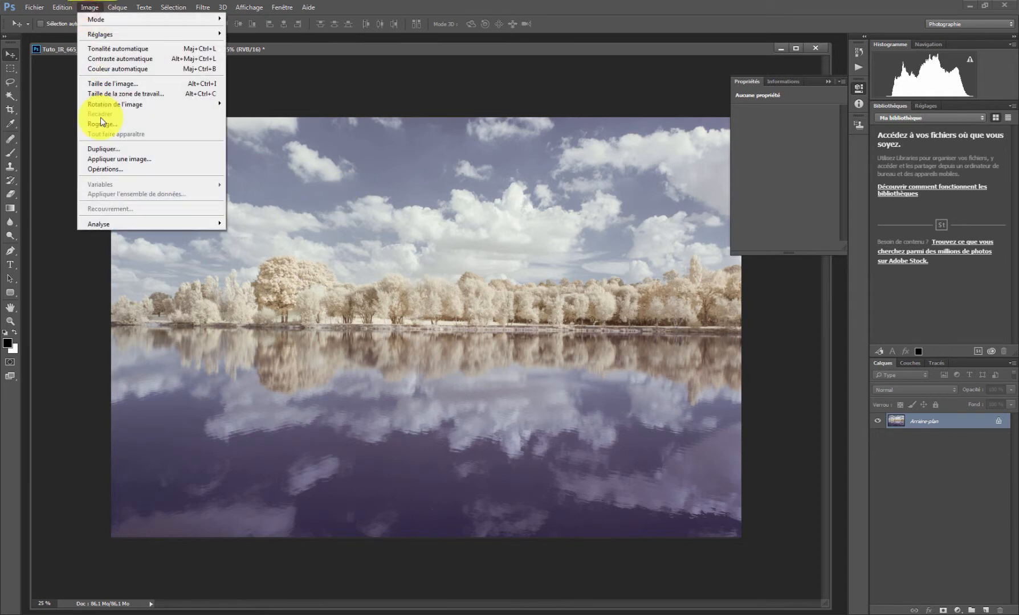
left_click(117, 150)
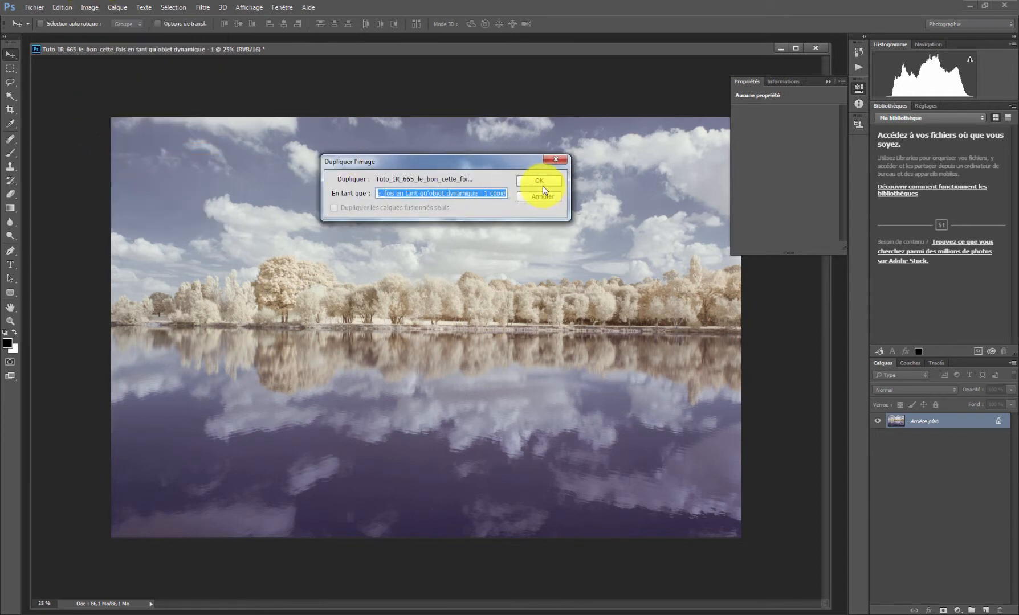
left_click(542, 183)
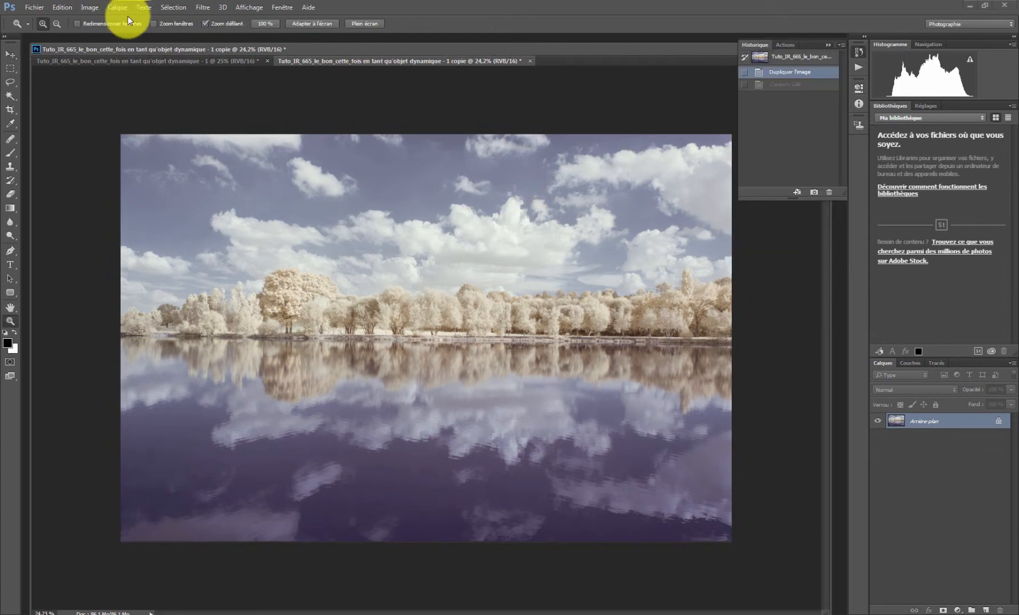
left_click(89, 13)
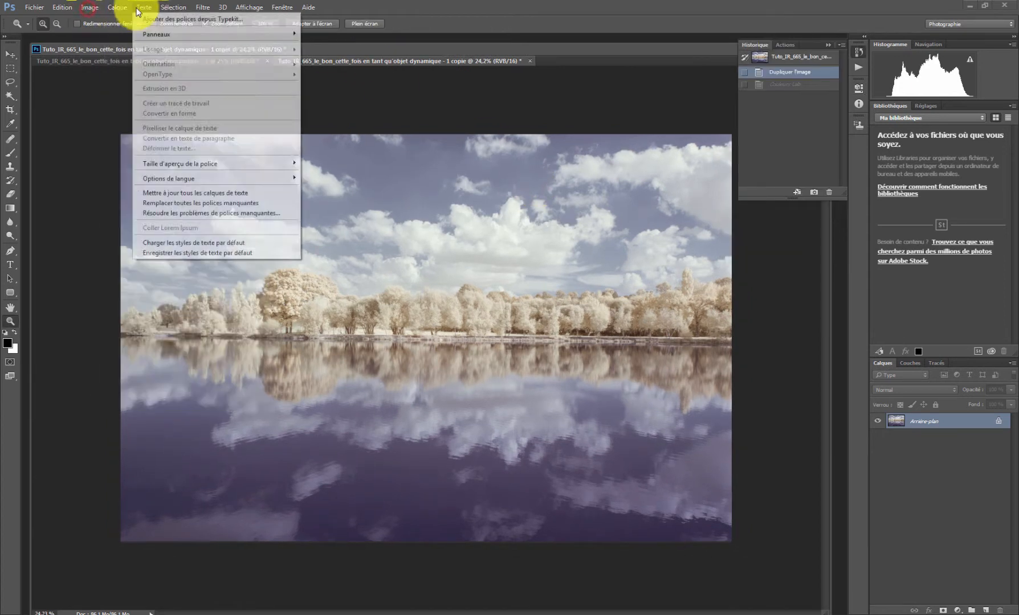
mouse_move(214, 20)
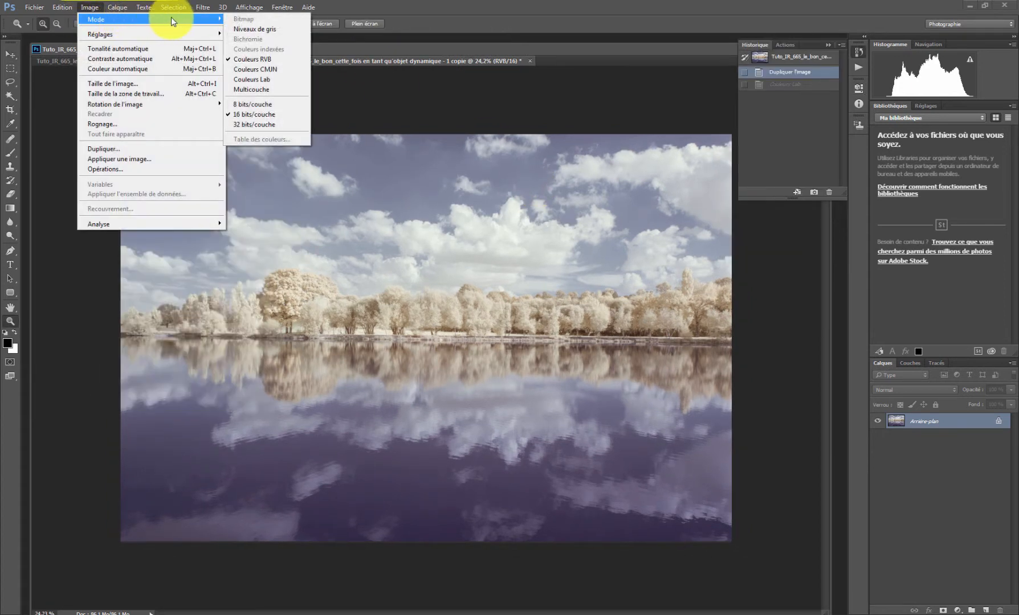
left_click(252, 78)
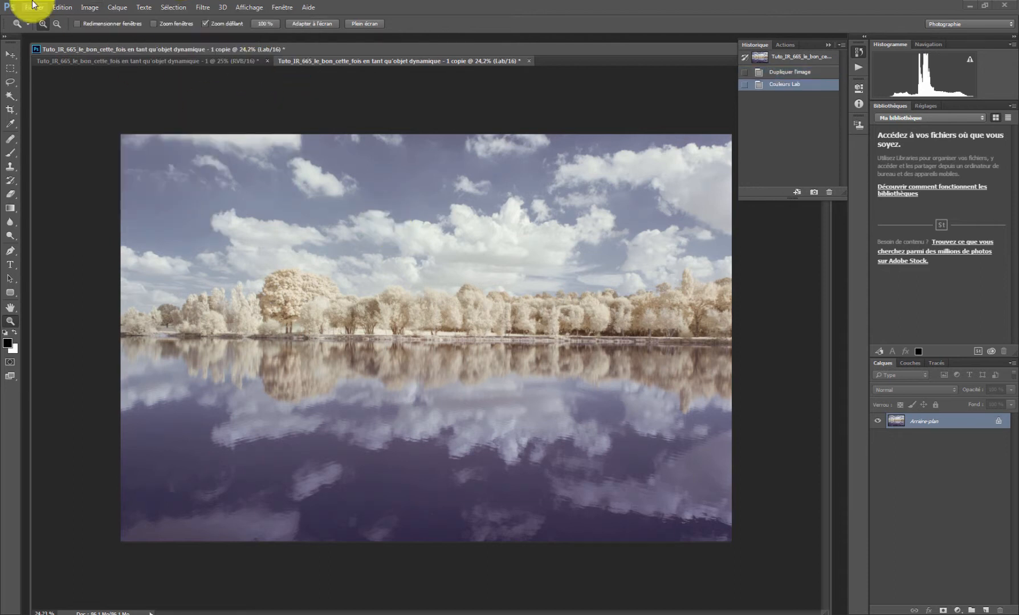
Use Apply Image on the Lab copy with layer Arrière-plan, channel Lab, blending Incrustation and 100% opacity.
left_click(87, 7)
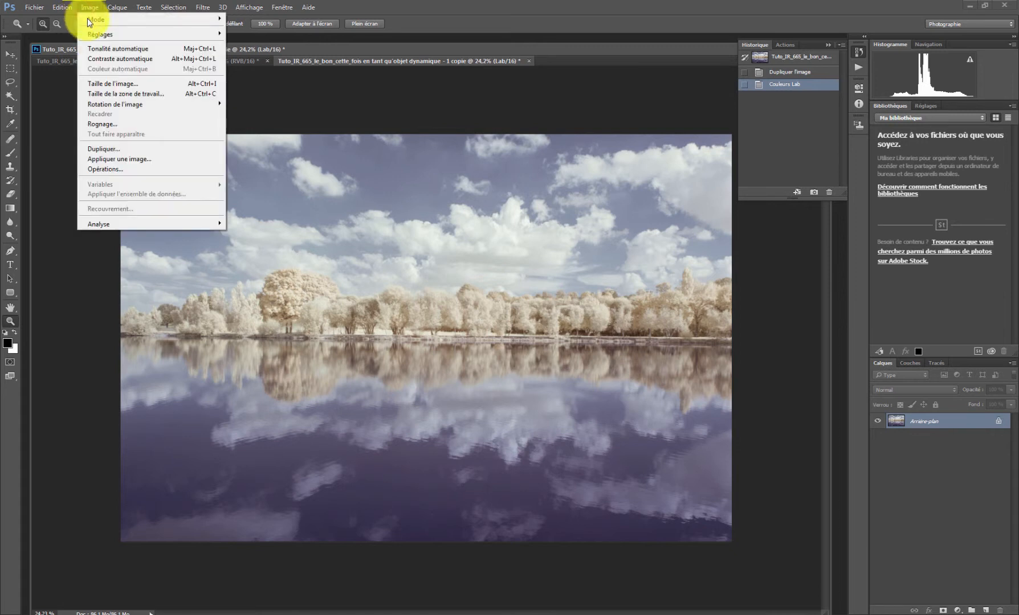
left_click(128, 159)
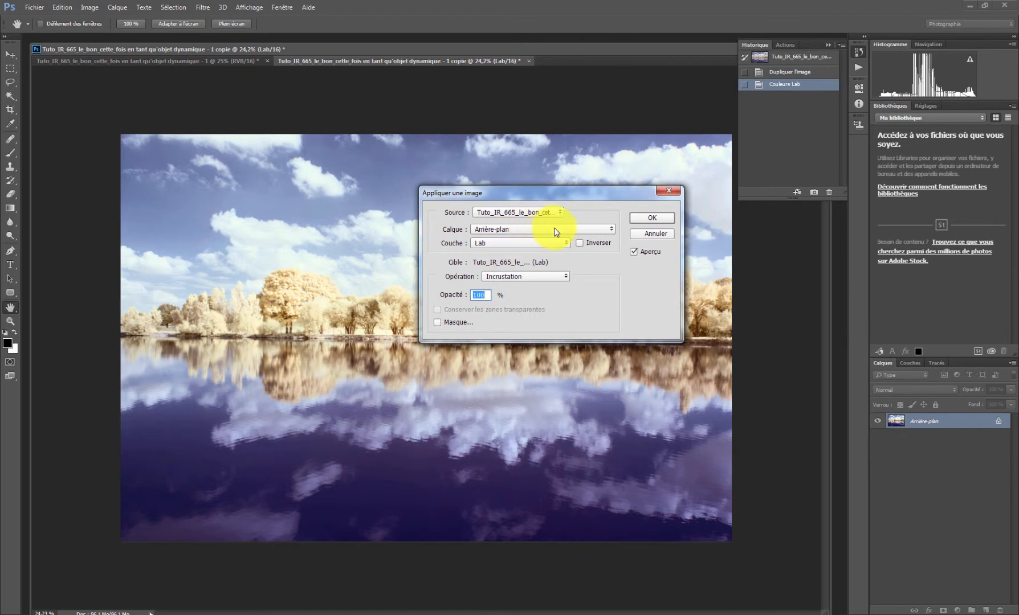
left_click(502, 229)
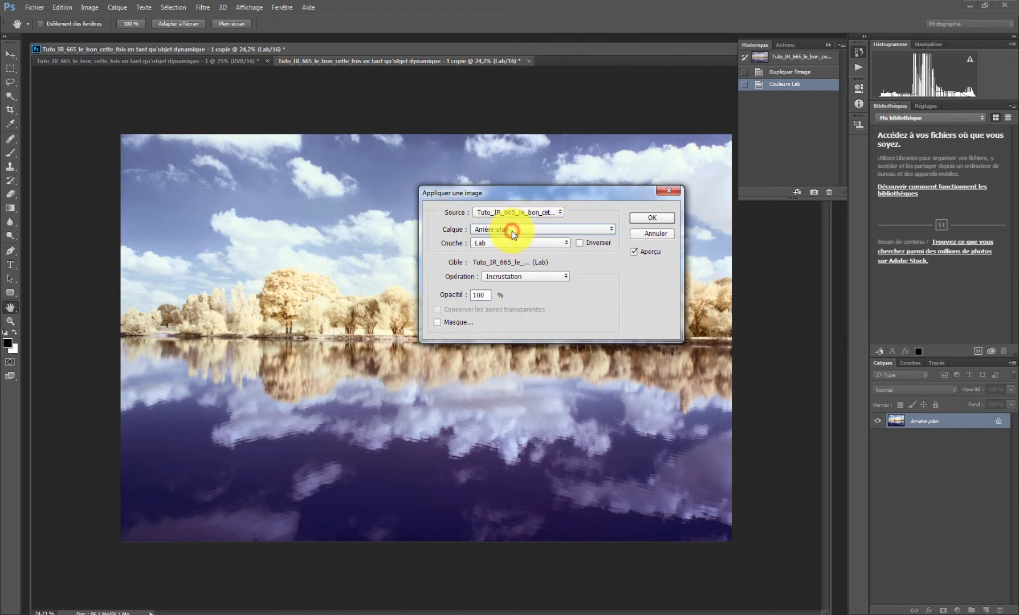
left_click(507, 243)
left_click(507, 243)
left_click(489, 293)
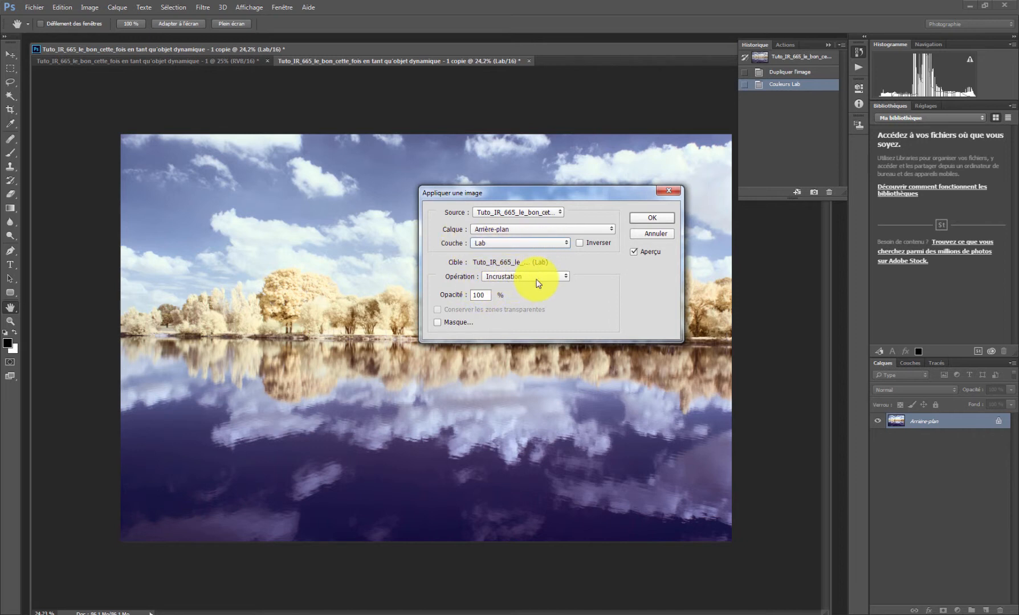
left_click(650, 217)
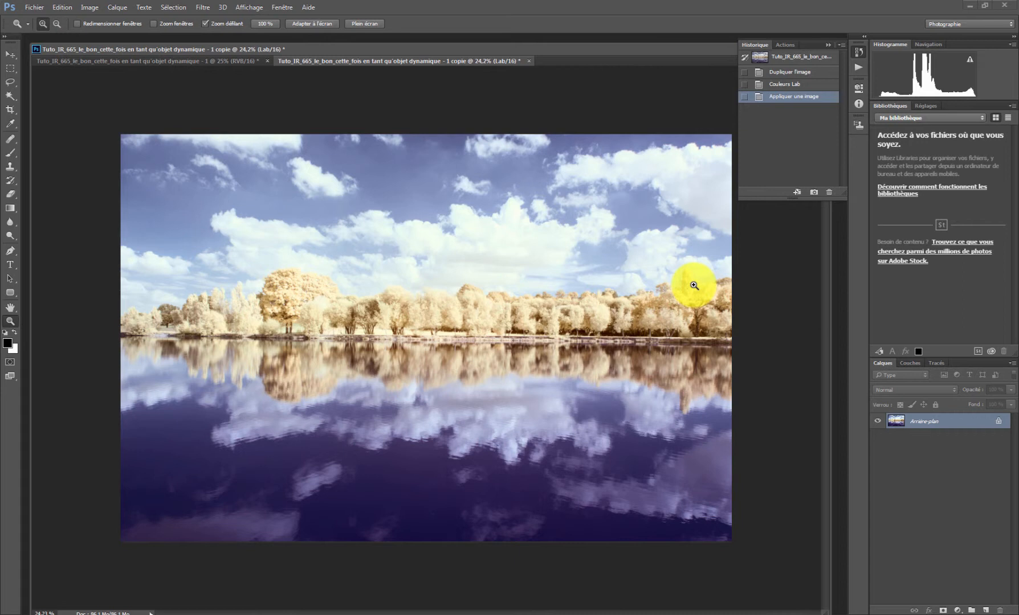
Copy the entire Lab image and paste it as a new layer over the background of the RGB original.
key("ctrl+a")
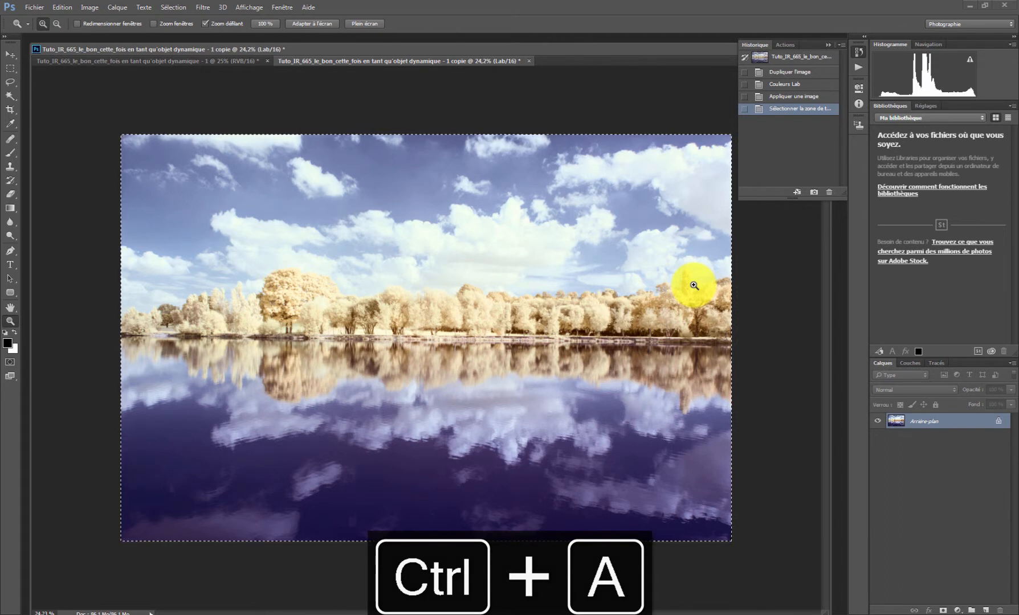
key("ctrl+c")
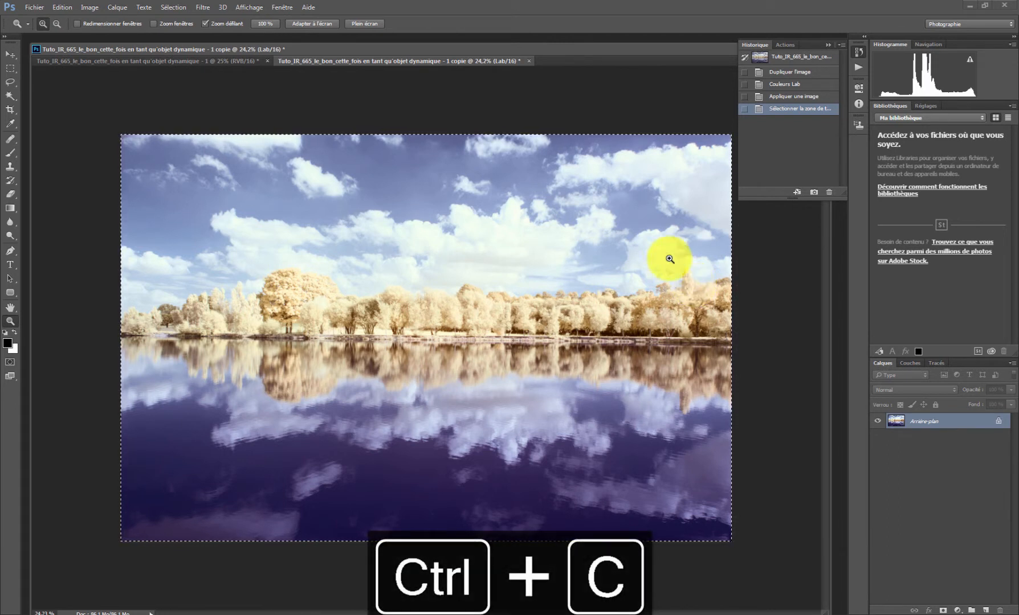
left_click(237, 60)
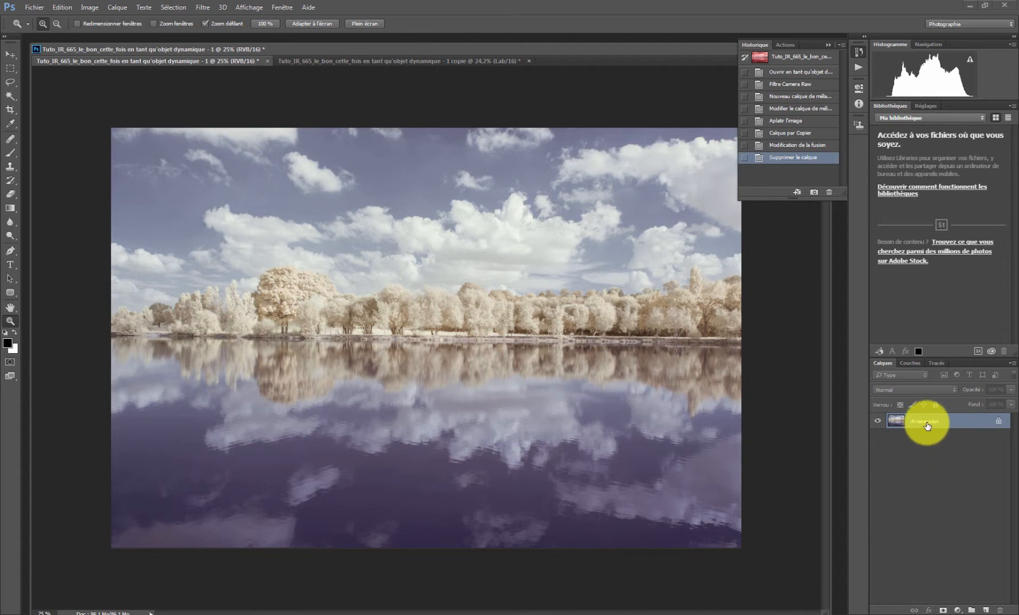
key("ctrl+v")
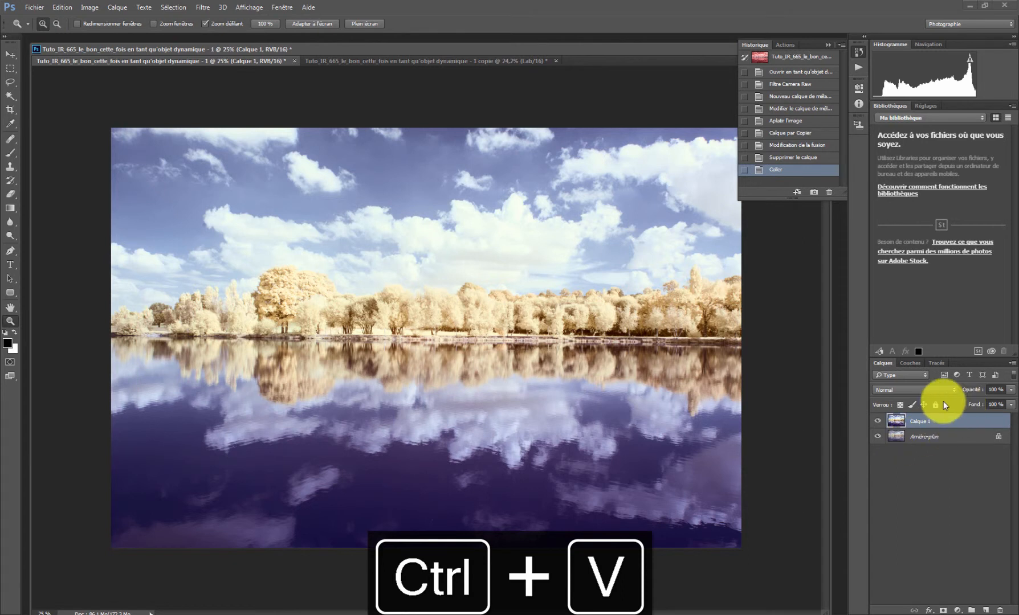
Reduce the pasted Calque 1 layer's opacity to 50%.
left_click(1010, 390)
mouse_move(994, 402)
left_mouse_down()
mouse_move(973, 405)
mouse_move(1001, 414)
mouse_move(984, 410)
left_mouse_up()
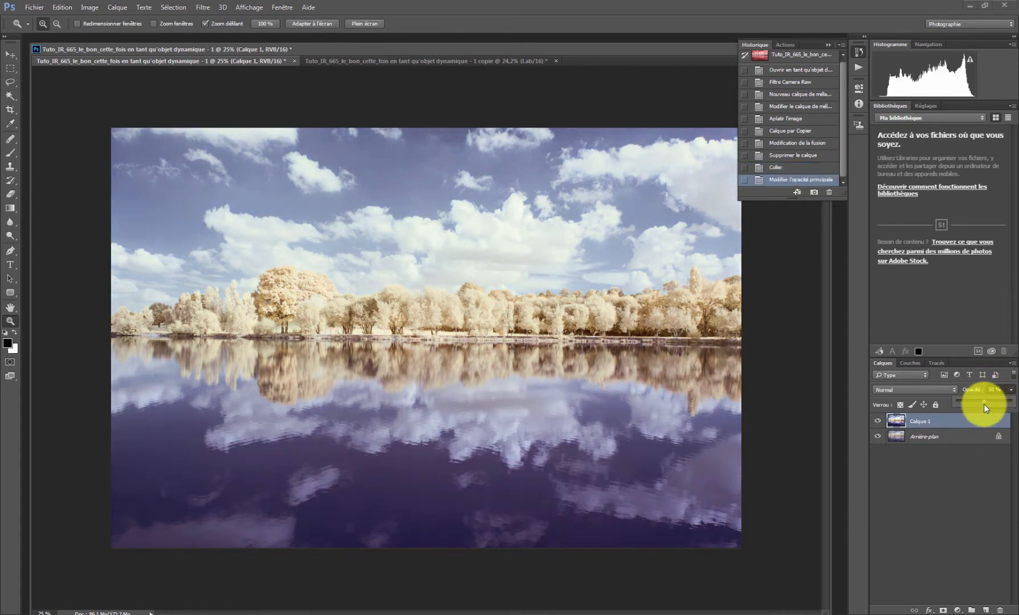
left_click(964, 462)
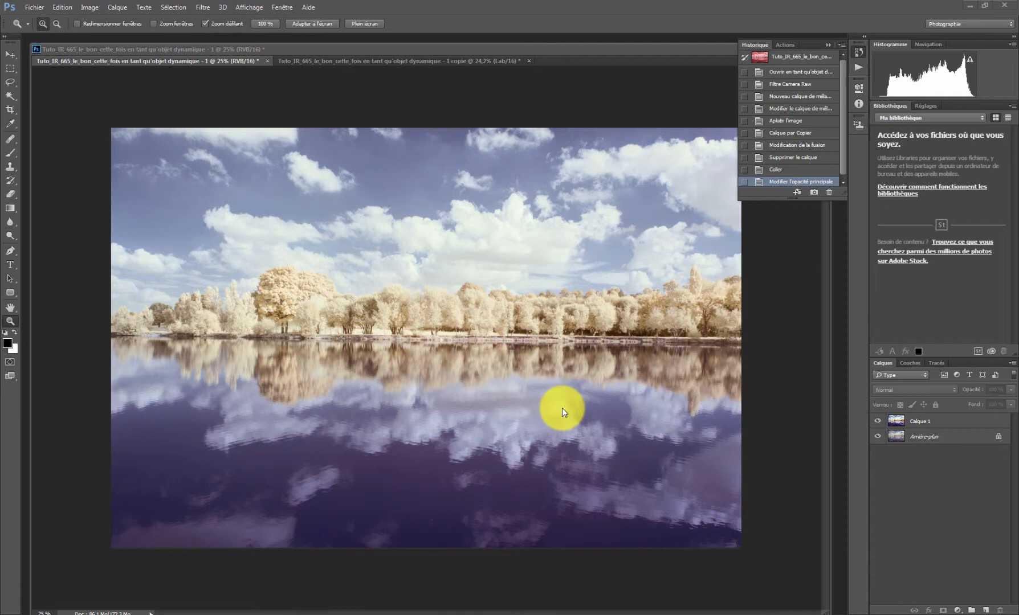
Add a Courbes adjustment layer above Calque 1 and set its blend mode to Produit.
left_click(922, 423)
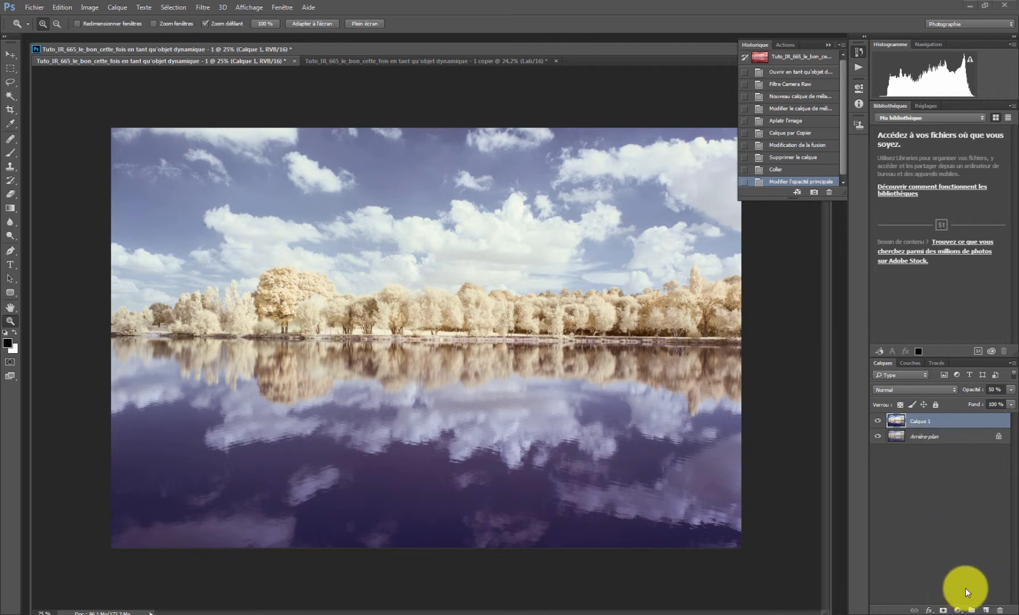
left_click(957, 611)
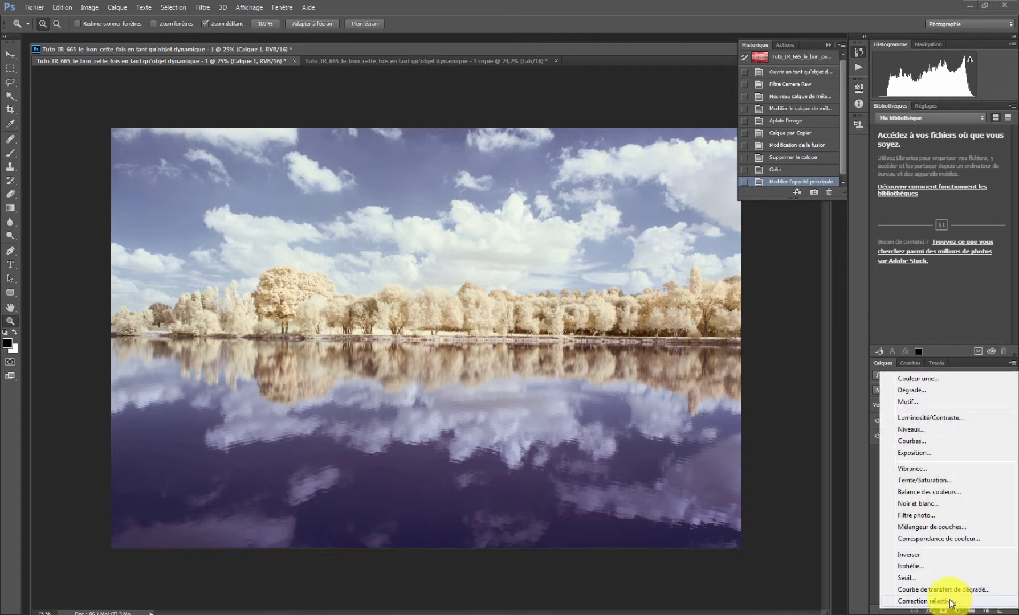
left_click(914, 442)
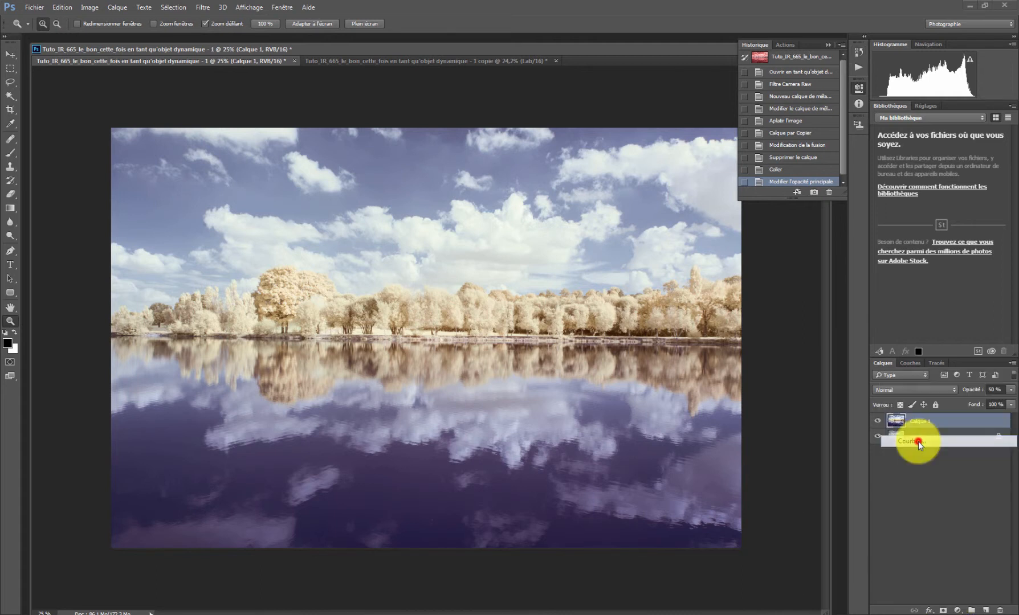
left_click(899, 392)
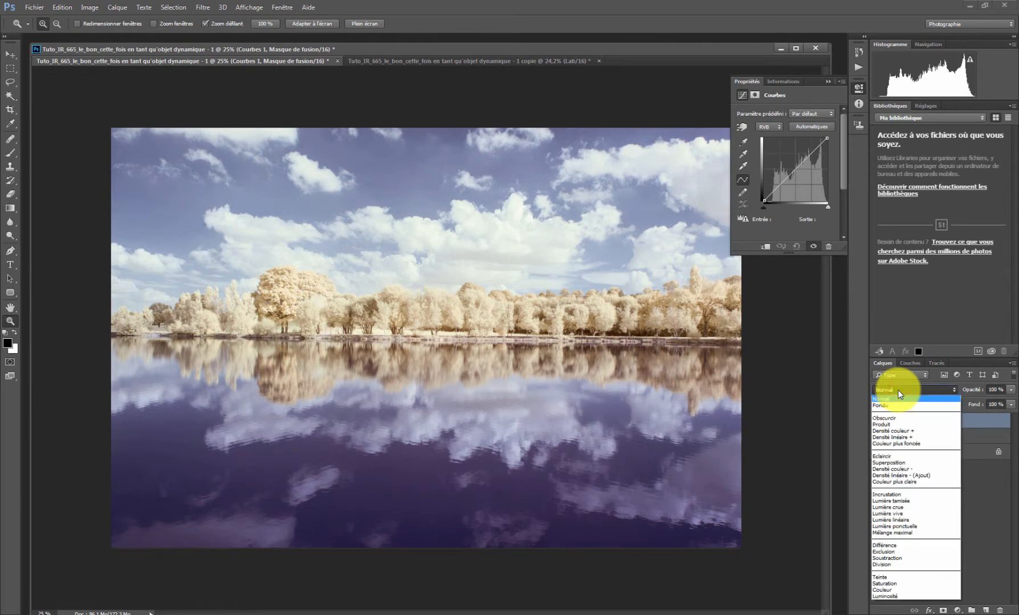
left_click(888, 425)
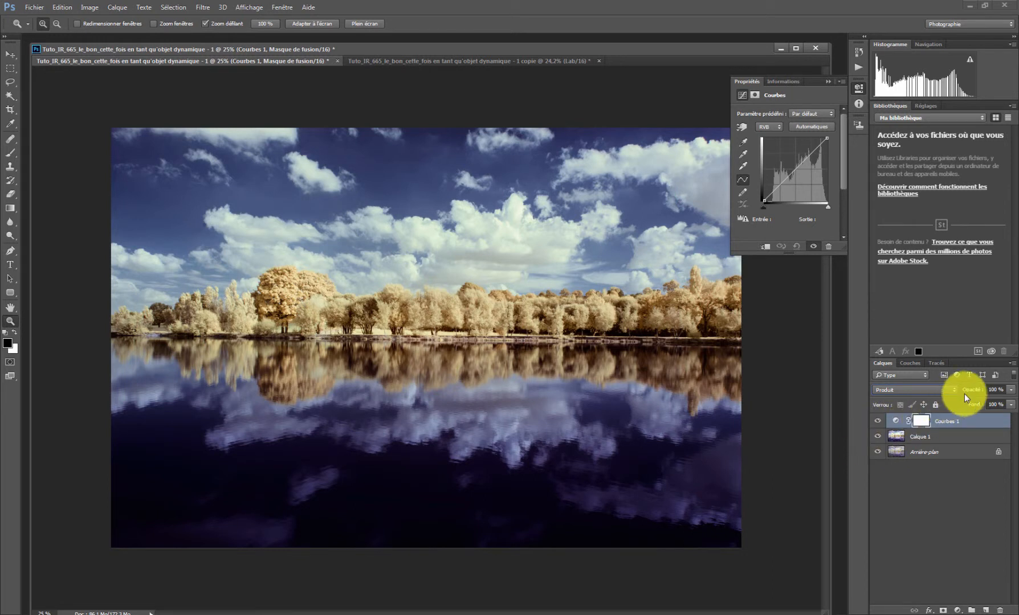
Lower the Courbes adjustment layer's opacity to 60%.
left_click(1006, 390)
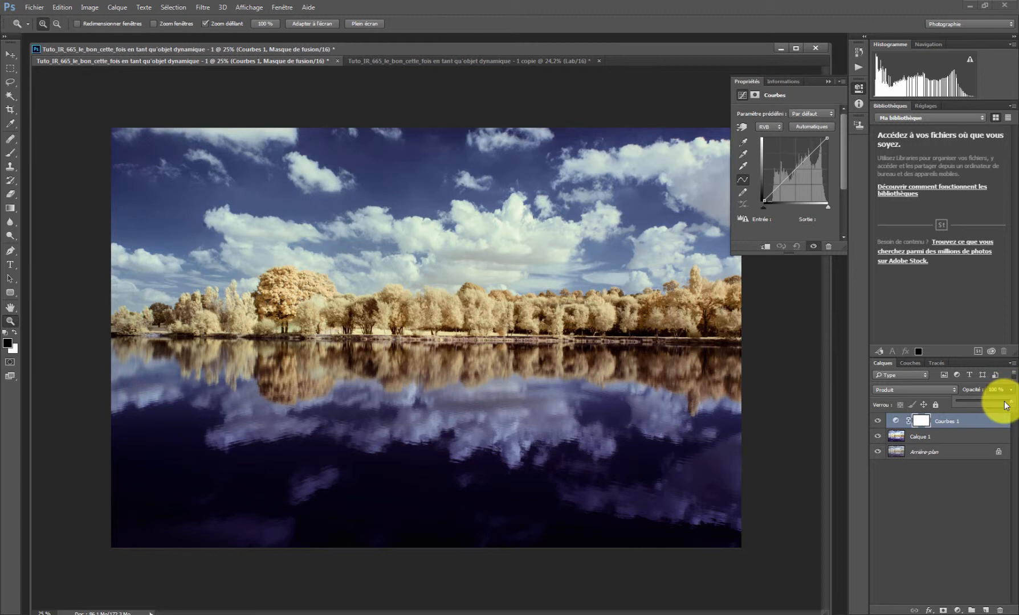
left_click_drag(1005, 405, 994, 404)
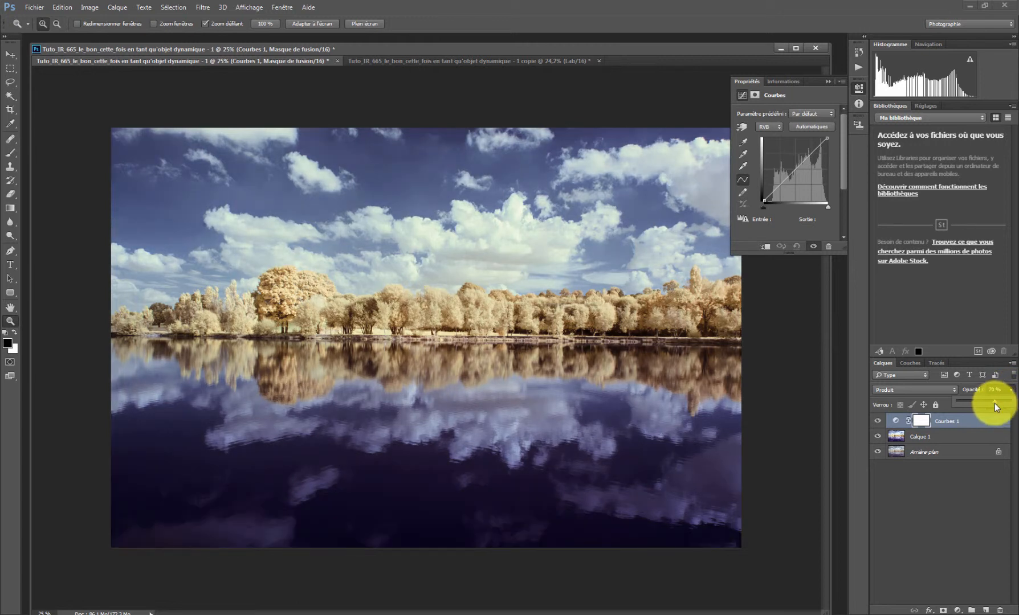
left_click_drag(989, 403, 988, 404)
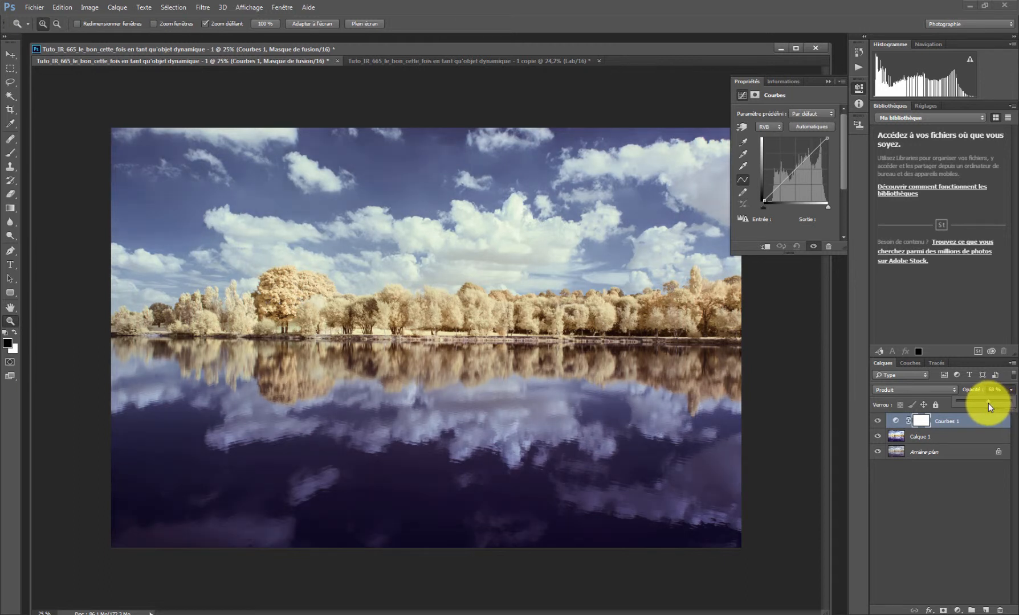
left_click(957, 421)
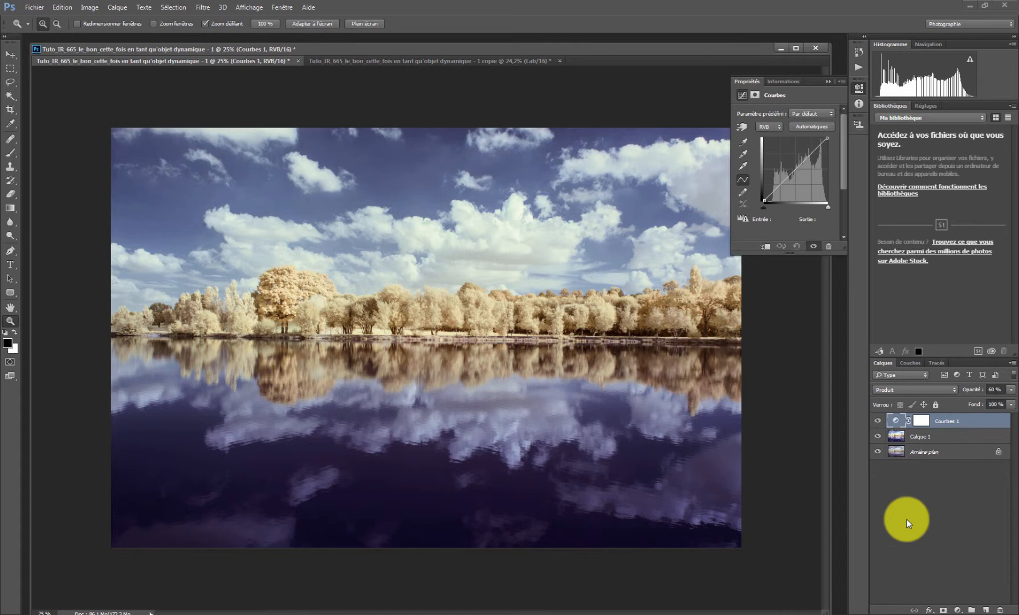
Add a Teinte/Saturation adjustment layer above the Courbes layer and set the Jaunes saturation to +60.
left_click(957, 610)
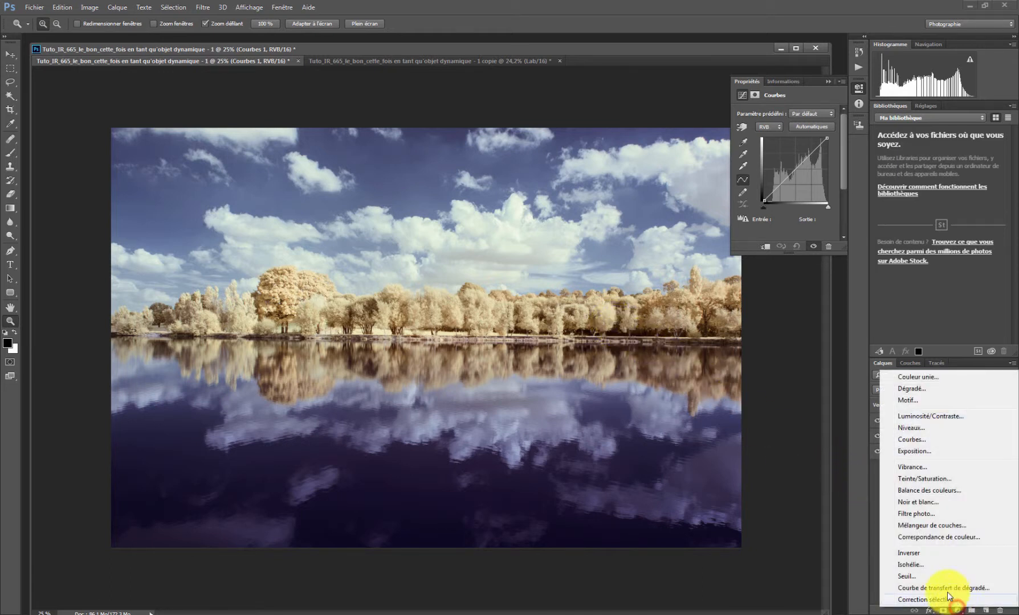
left_click(925, 478)
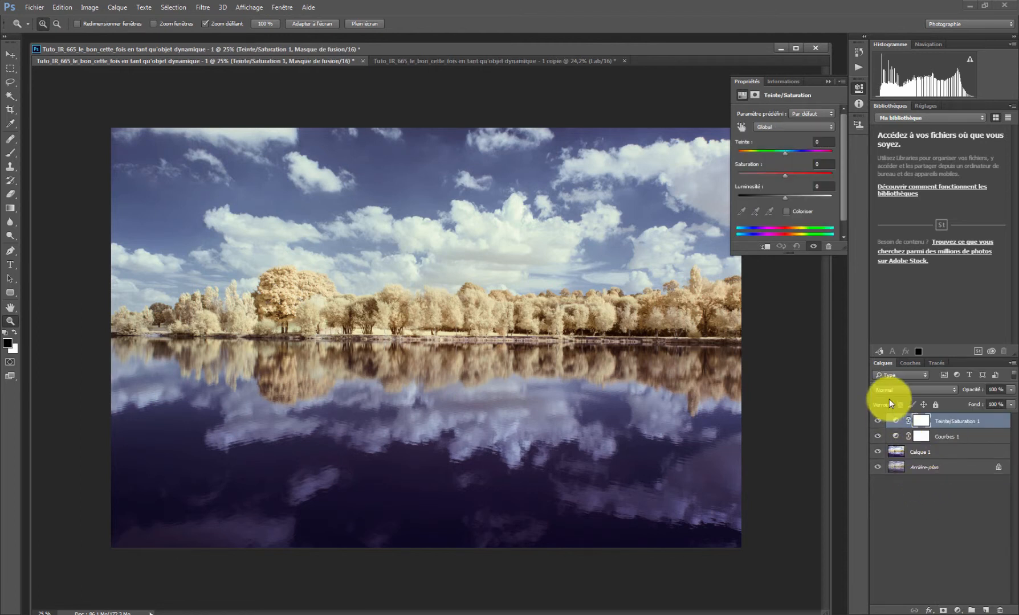
left_click(782, 123)
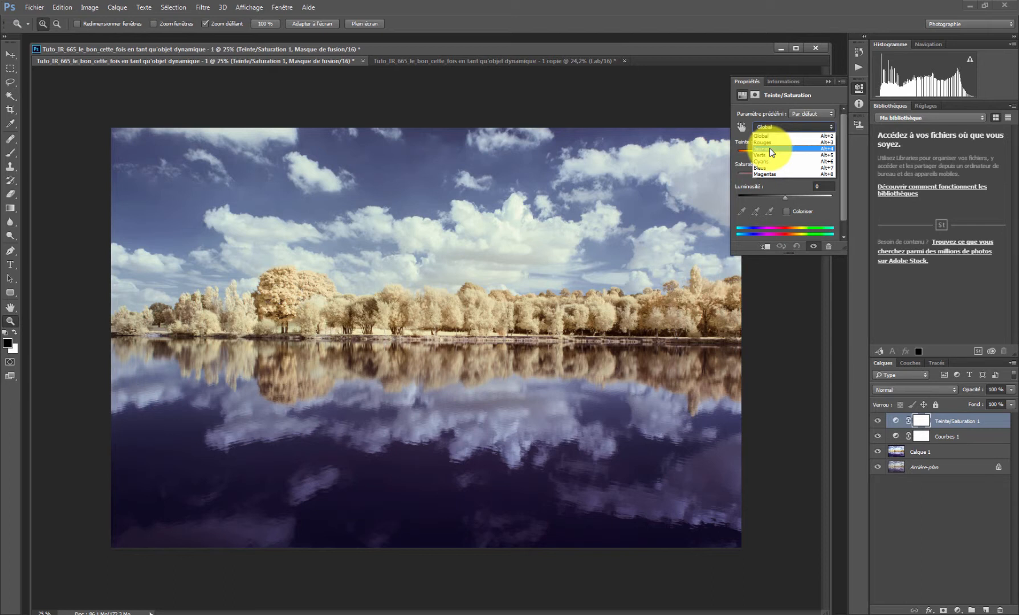
left_click(770, 148)
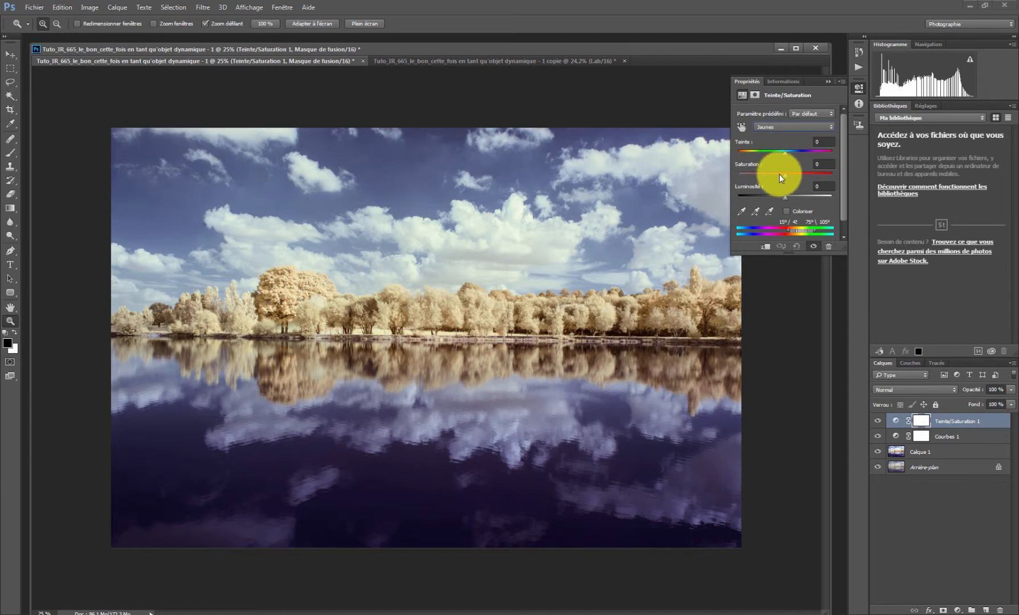
left_click_drag(784, 175, 816, 194)
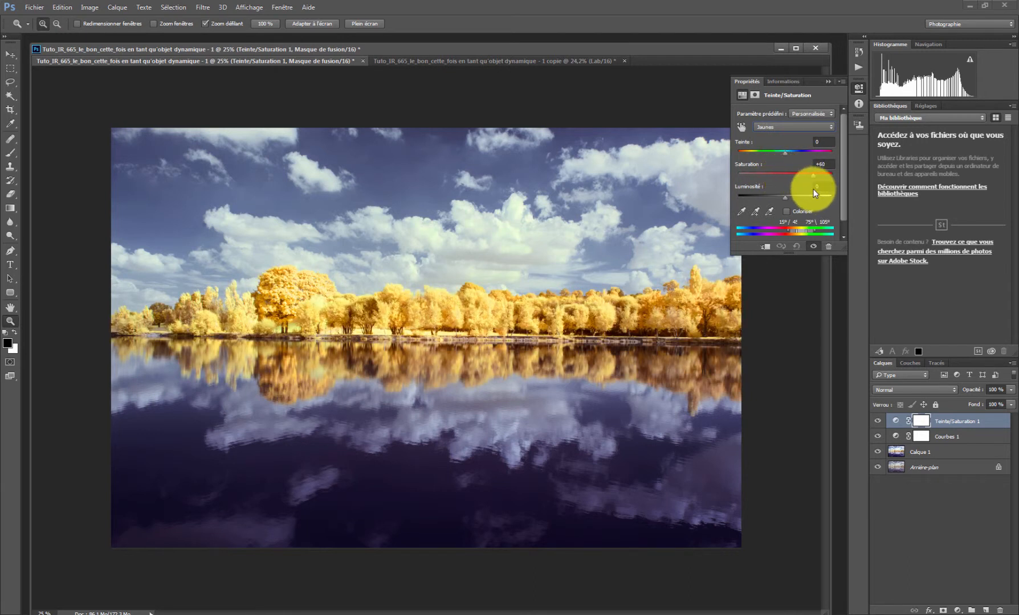
Set the Rouges saturation to +76 and compare the image with and without the Teinte/Saturation layer.
left_click(780, 128)
left_click(779, 143)
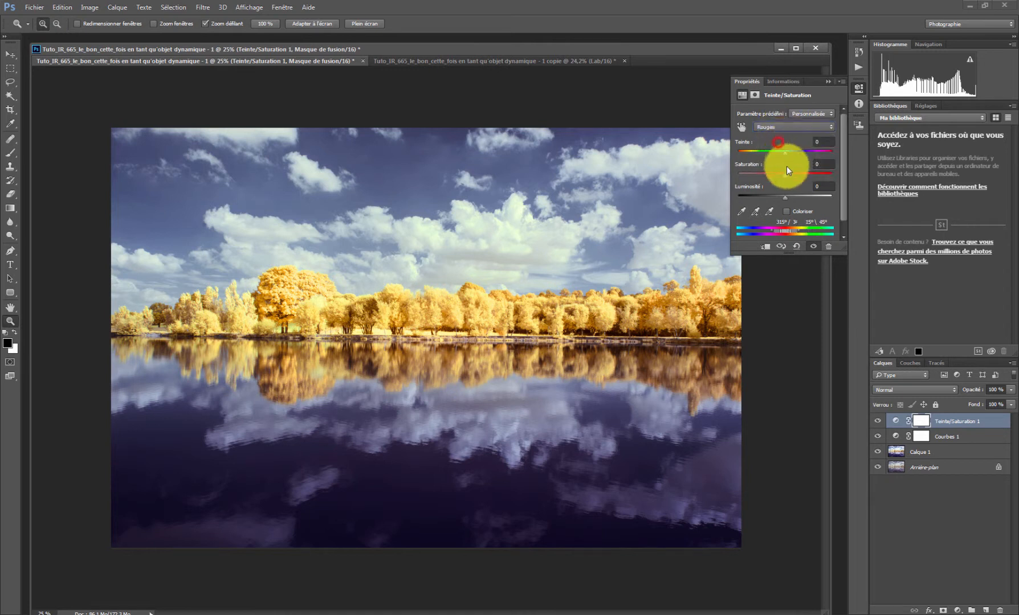
left_click_drag(784, 175, 815, 191)
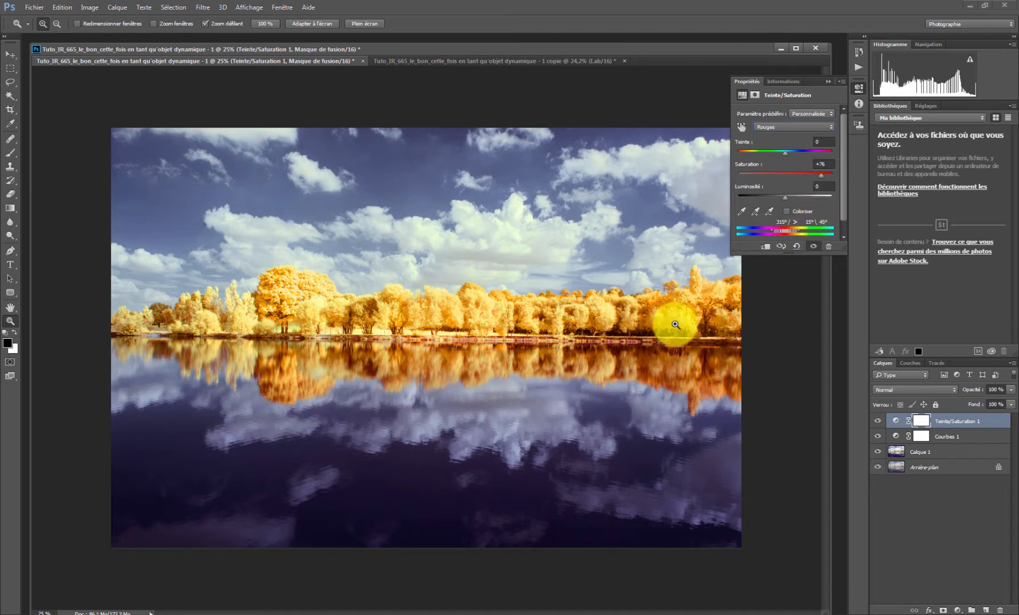
left_click(877, 421)
left_click(877, 421)
left_click(878, 421)
left_click(877, 421)
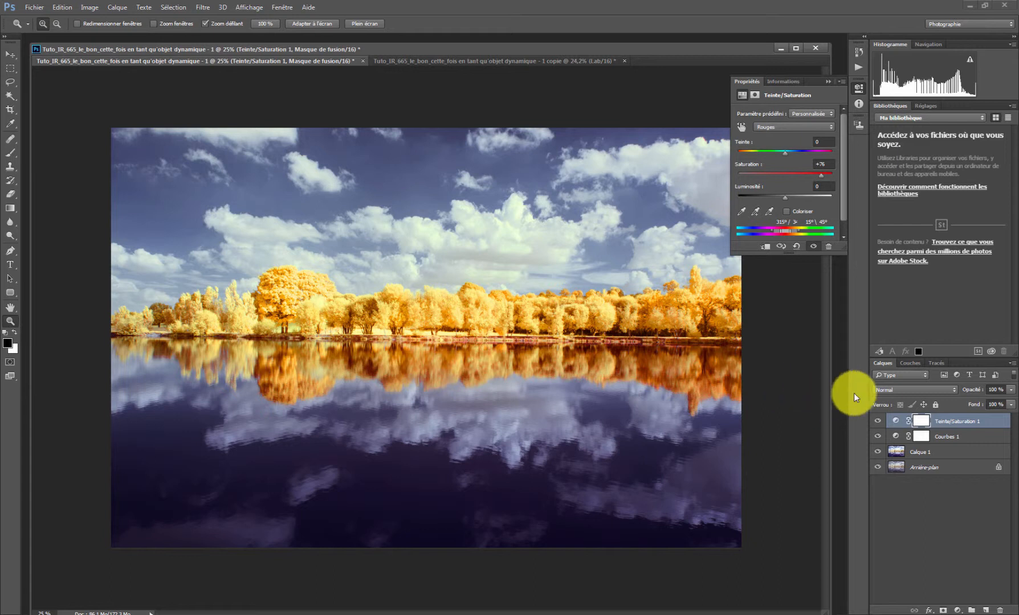
Set the Teinte/Saturation layer's blend mode to Couleur and compare the history states before and after the change.
left_click(884, 392)
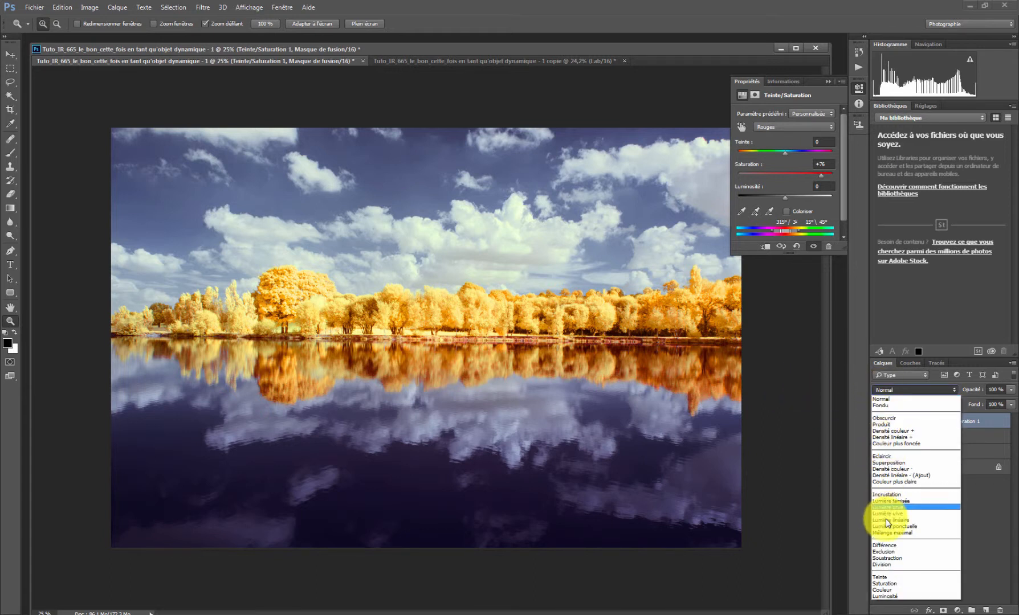
left_click(896, 590)
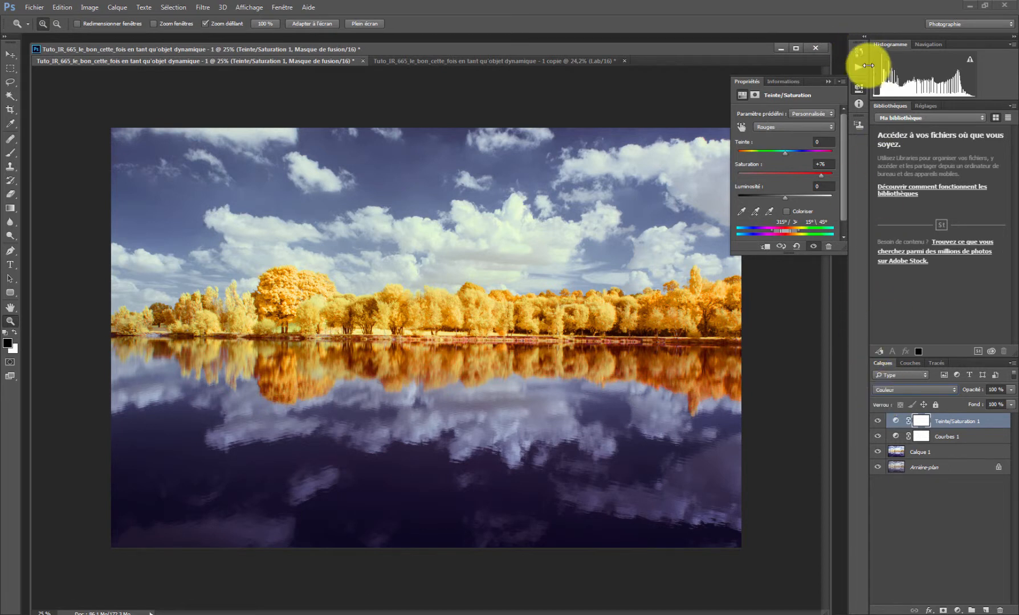
left_click(858, 51)
left_click(779, 168)
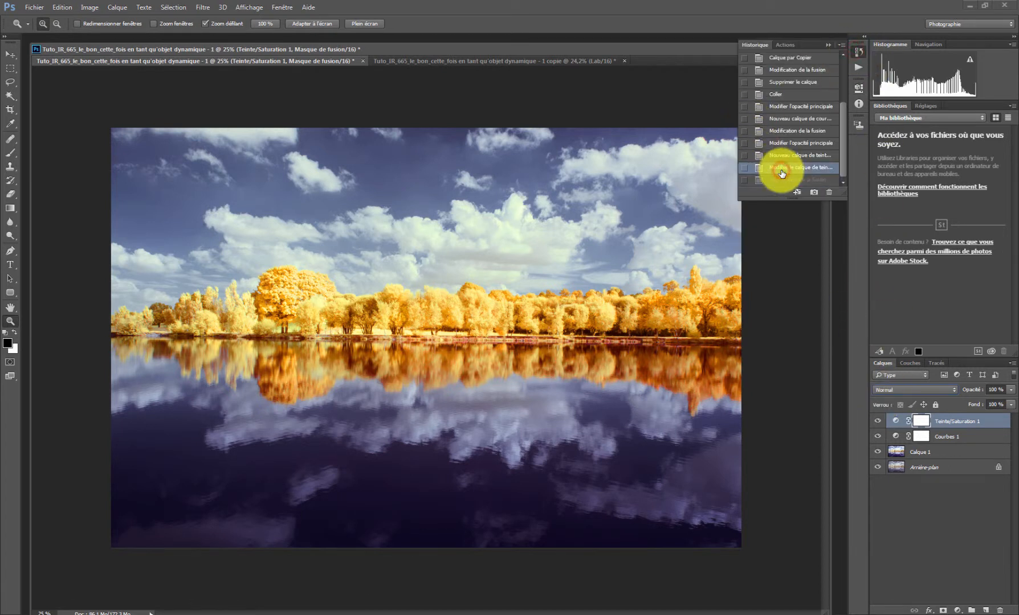
left_click(780, 180)
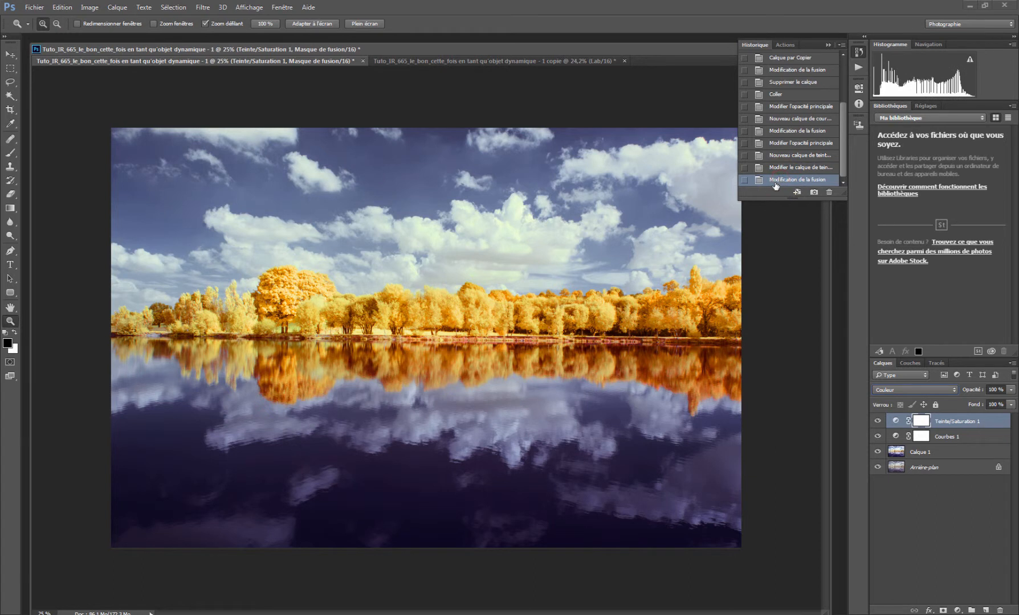
Reduce the opacity of the Teinte/Saturation 1 layer to 75%.
left_click(940, 421)
left_click(1012, 389)
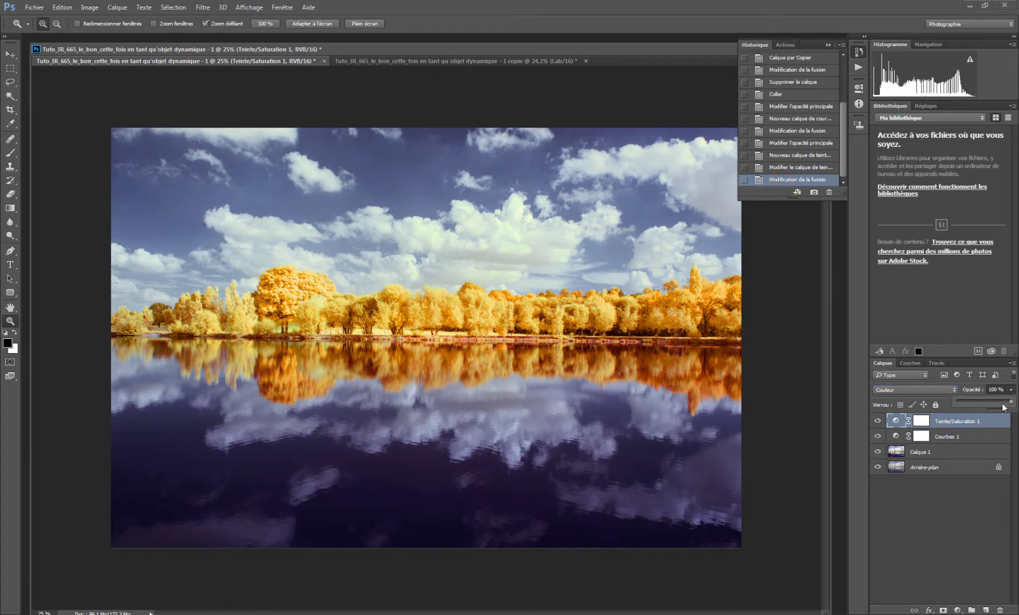
left_click_drag(971, 403, 972, 405)
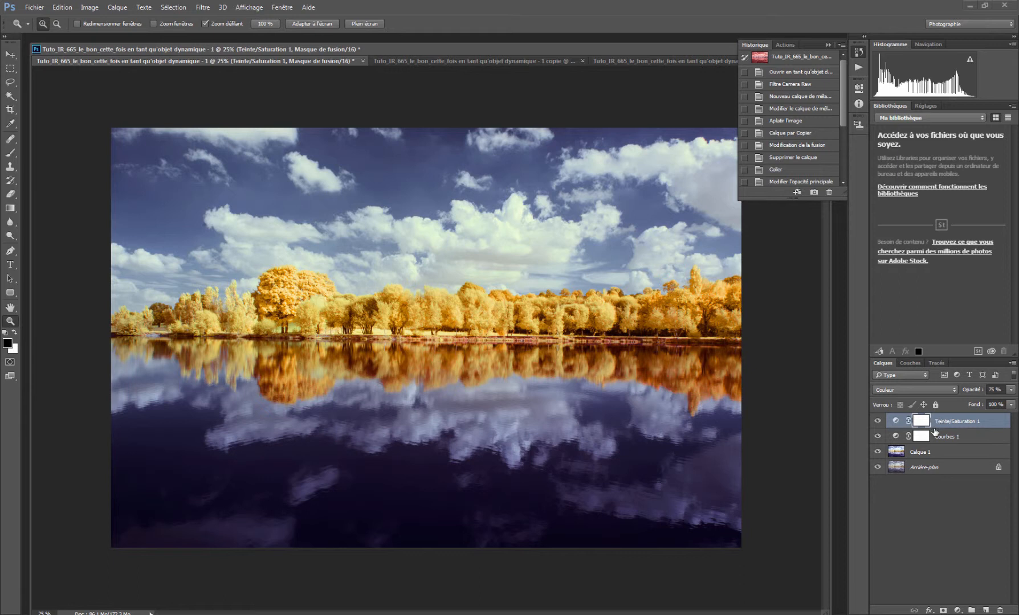
Add a second Teinte/Saturation adjustment layer on top and set the Cyans saturation to +22.
left_click(957, 610)
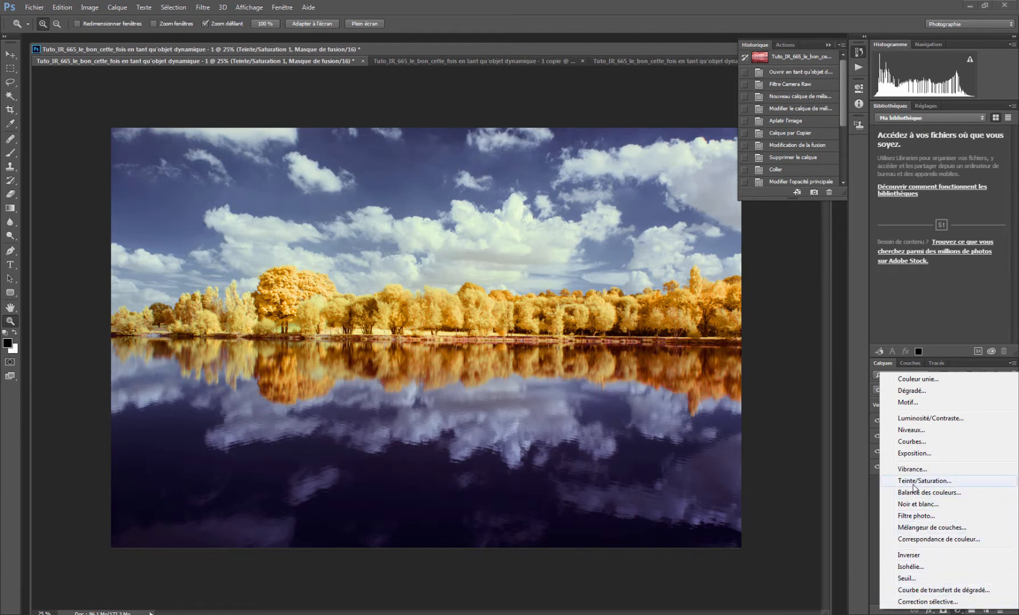
left_click(970, 485)
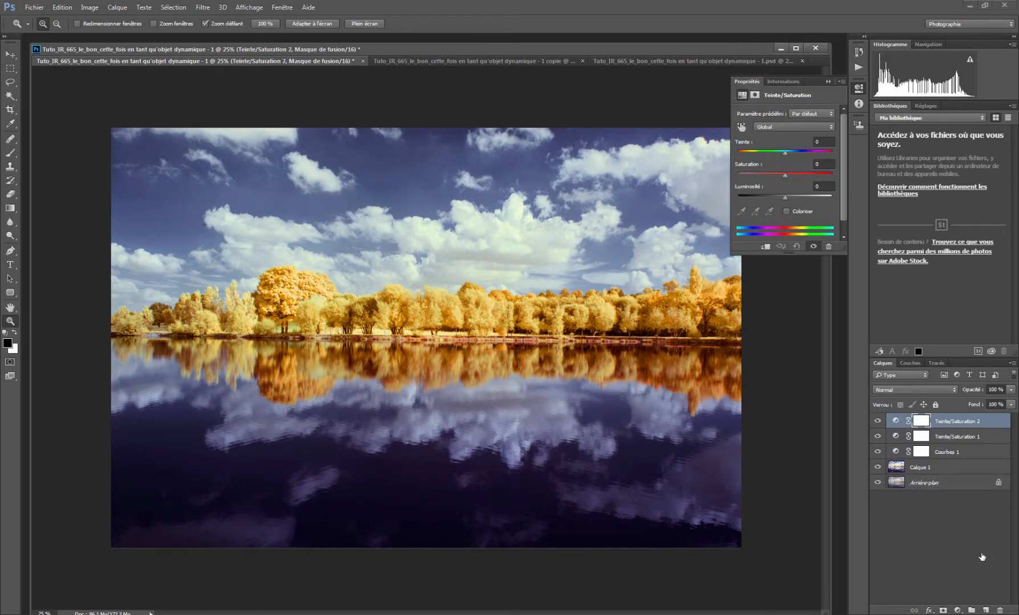
left_click(786, 126)
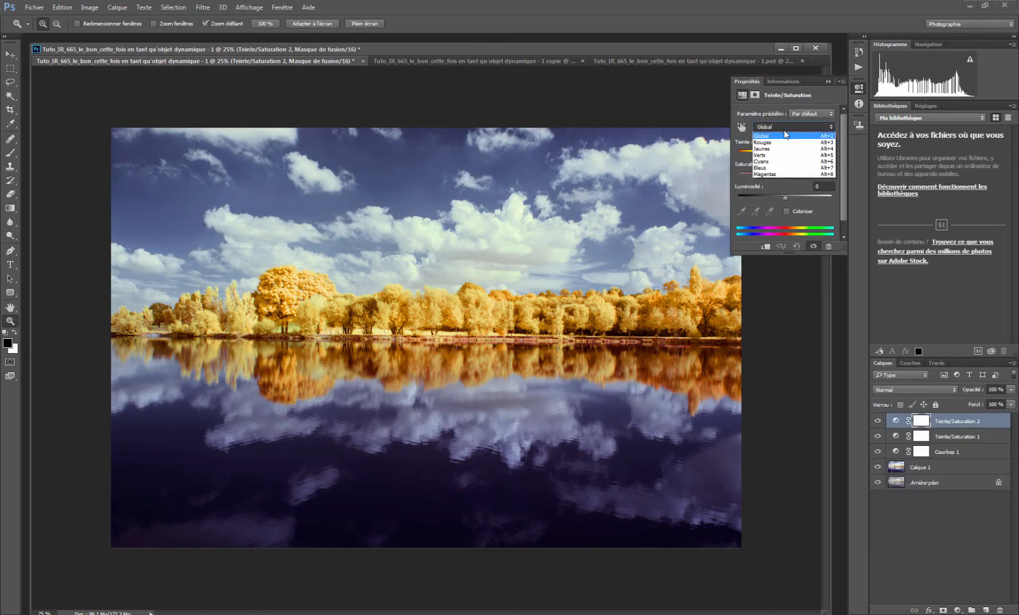
left_click(772, 162)
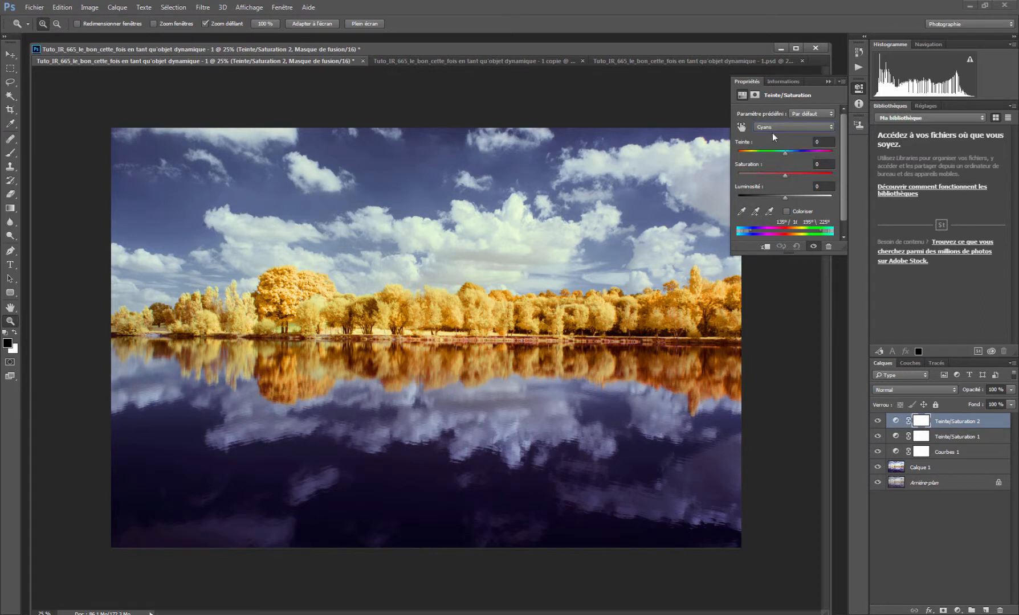
left_click_drag(785, 174, 814, 212)
left_click_drag(796, 208, 795, 208)
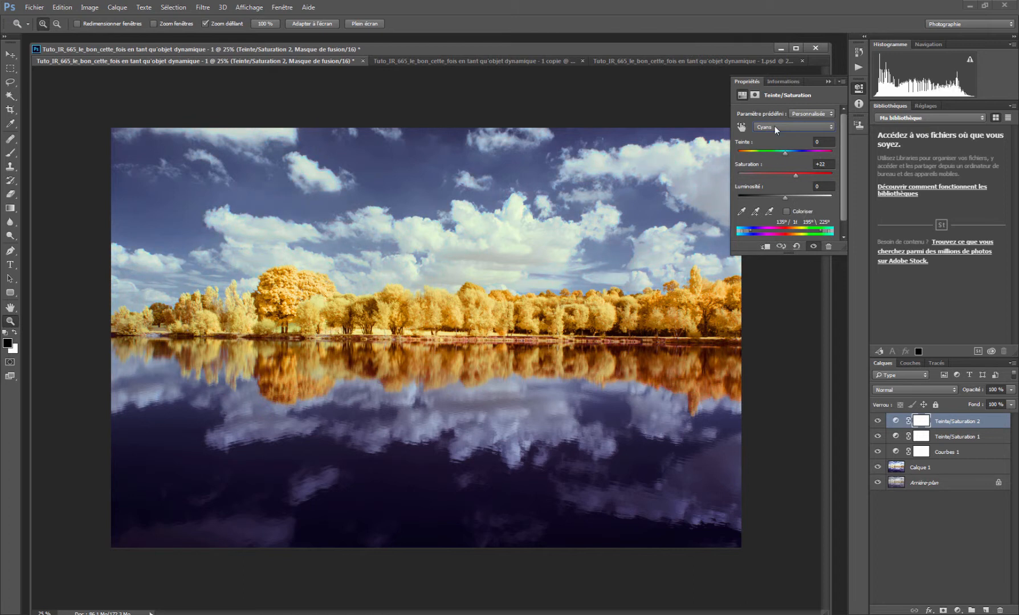
Raise the Bleus saturation to +64 in the second Teinte/Saturation layer.
left_click(774, 126)
left_click(767, 166)
left_click_drag(783, 177, 813, 198)
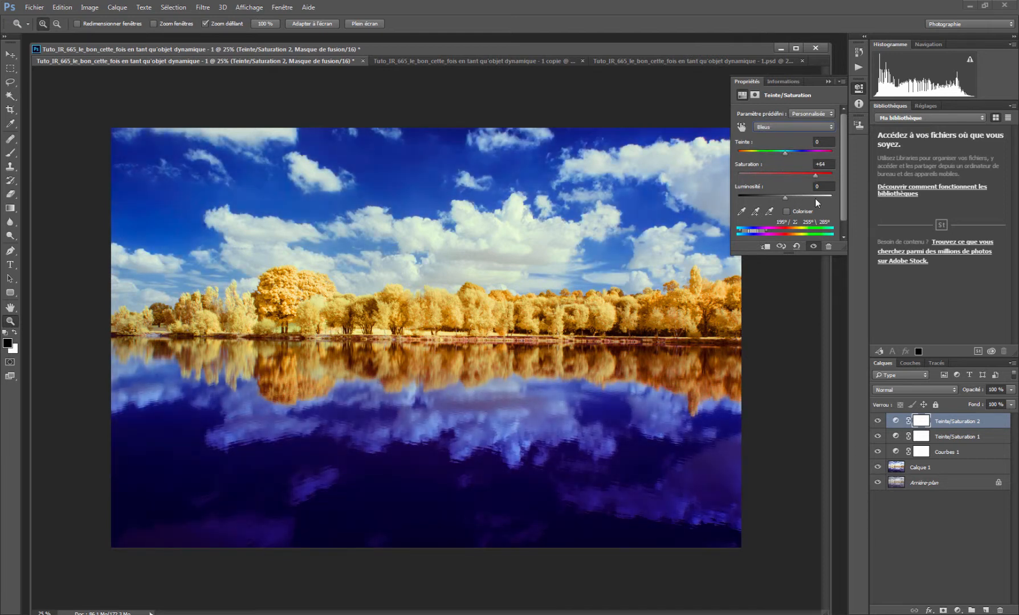
Set the Teinte/Saturation 2 layer's blend mode to Couleur and compare the image with the layer hidden and shown.
left_click(902, 392)
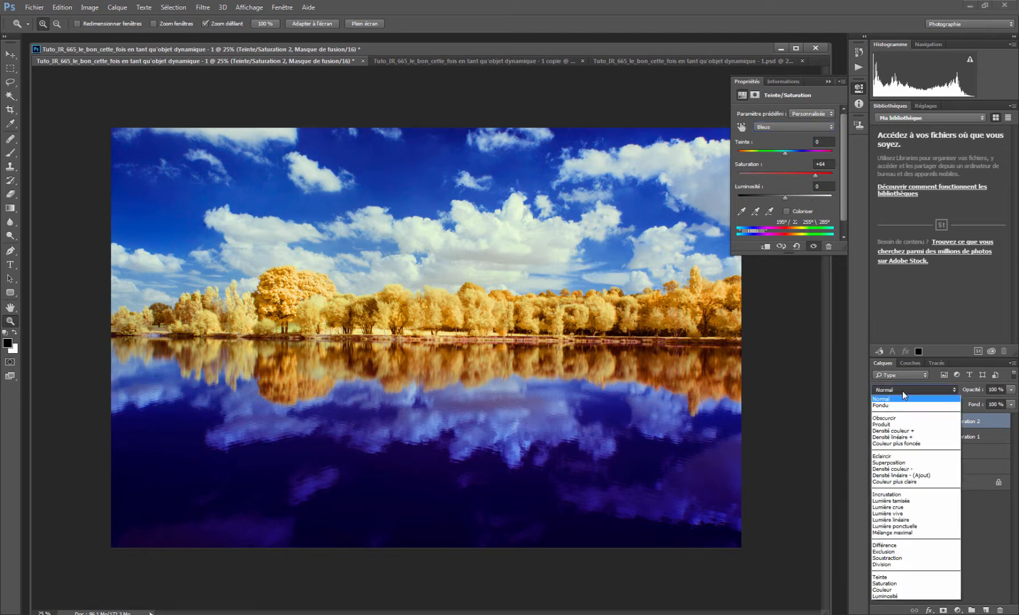
left_click(889, 590)
left_click(877, 421)
left_click(877, 421)
left_click(878, 421)
left_click(877, 421)
left_click(878, 421)
left_click(878, 421)
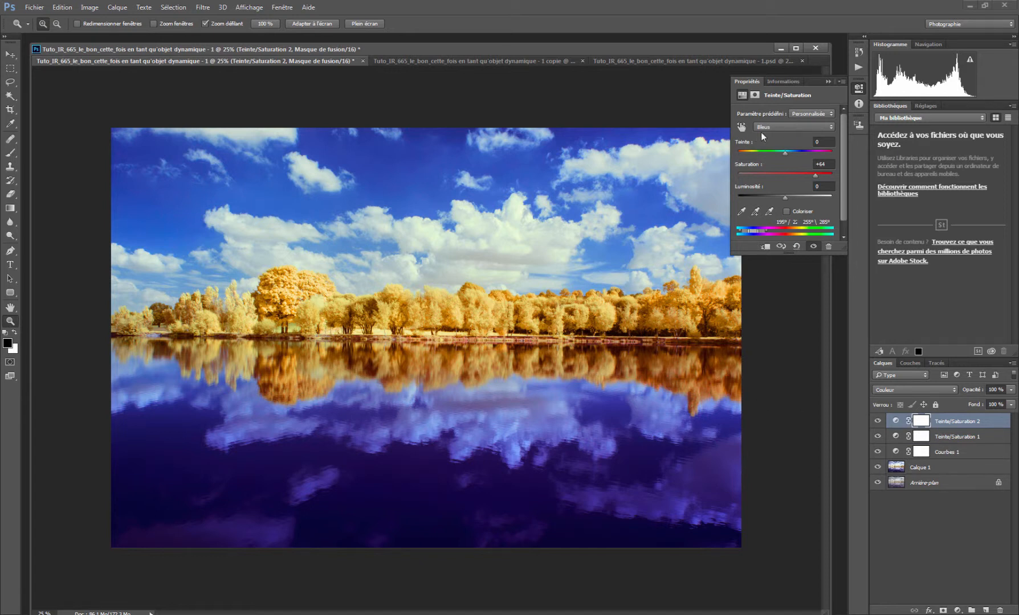
Shift the Bleus hue toward cyan and lower their saturation to +45 in the Teinte/Saturation 2 layer.
left_click_drag(785, 154, 806, 171)
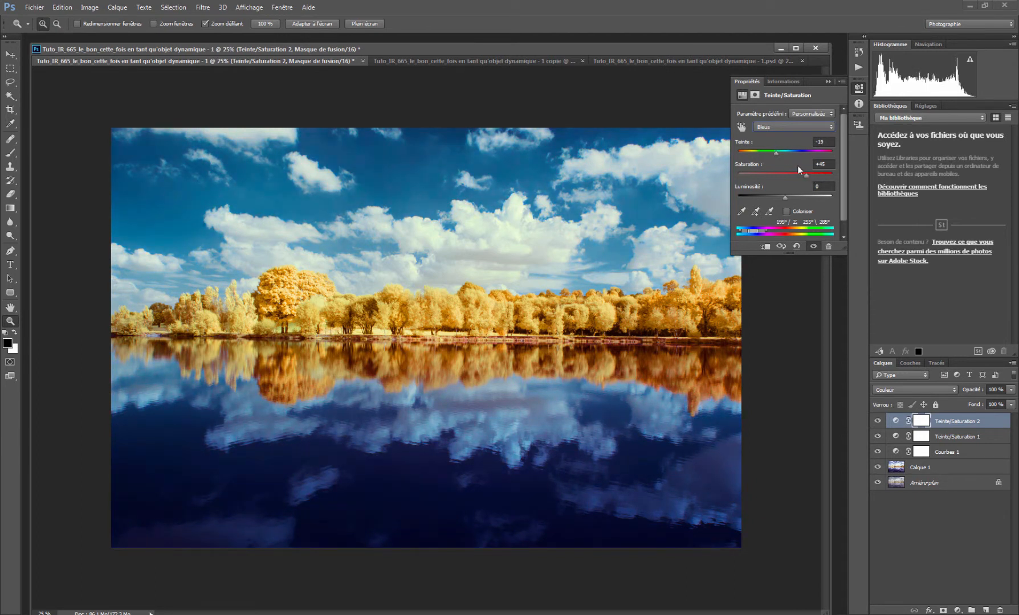
left_click_drag(776, 152, 777, 154)
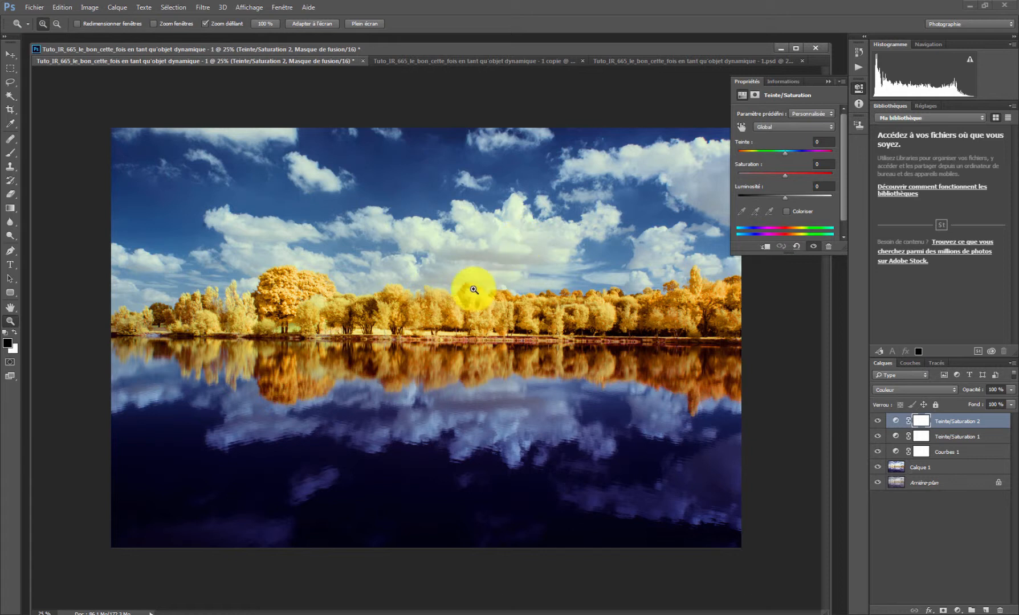
Add a Correction sélective adjustment layer on top and set the Jaunes to Cyan -15, Jaune +36 and Noir +37.
left_click(958, 611)
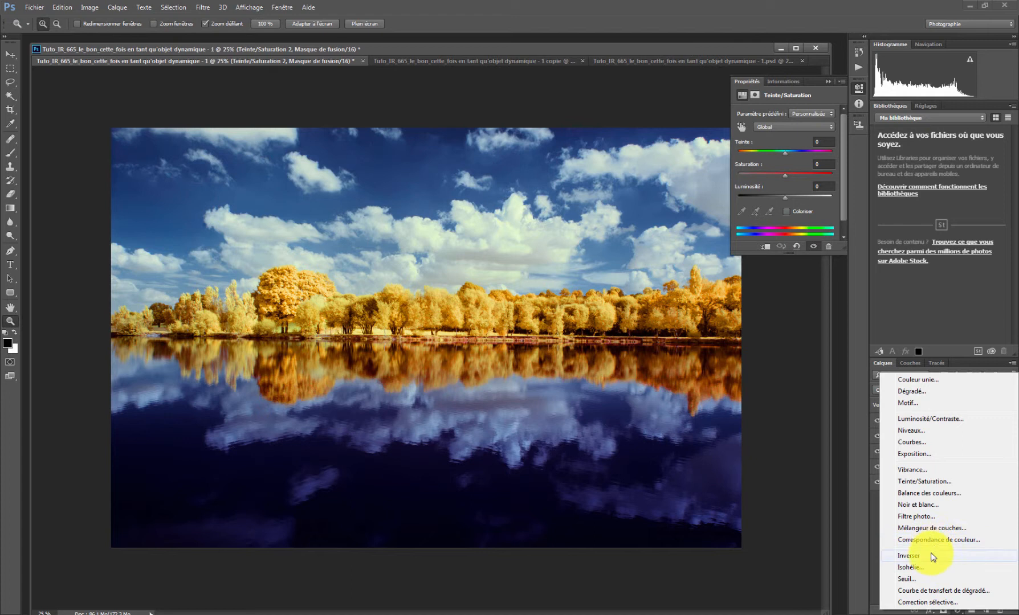
left_click(923, 602)
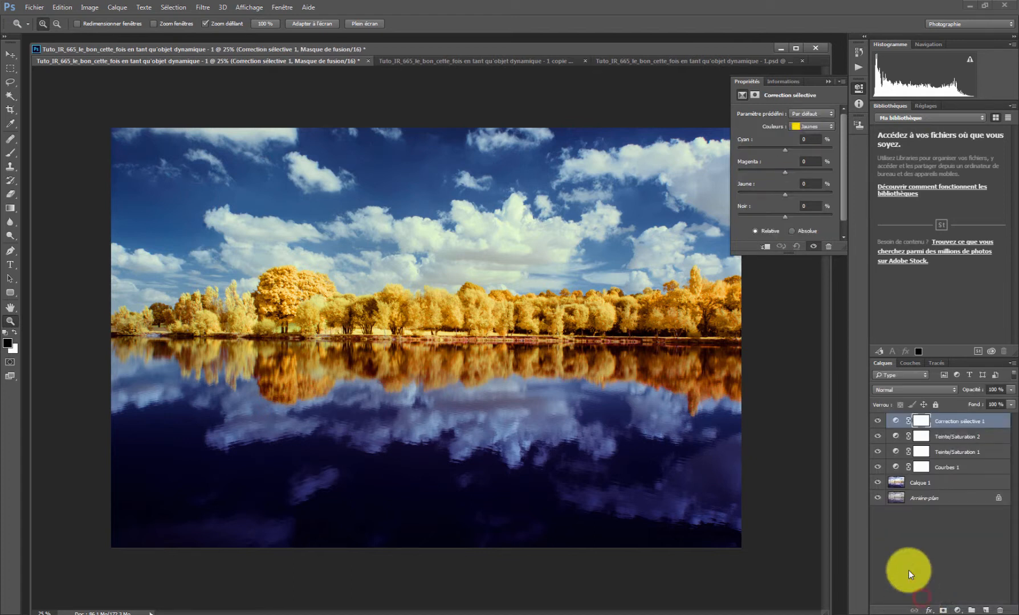
left_click(811, 126)
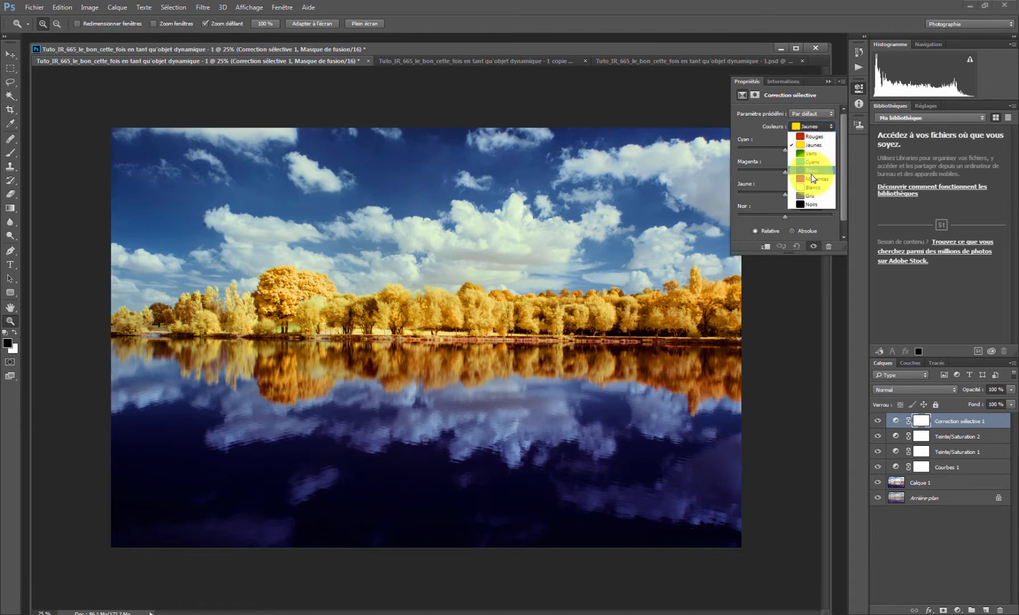
left_click(772, 136)
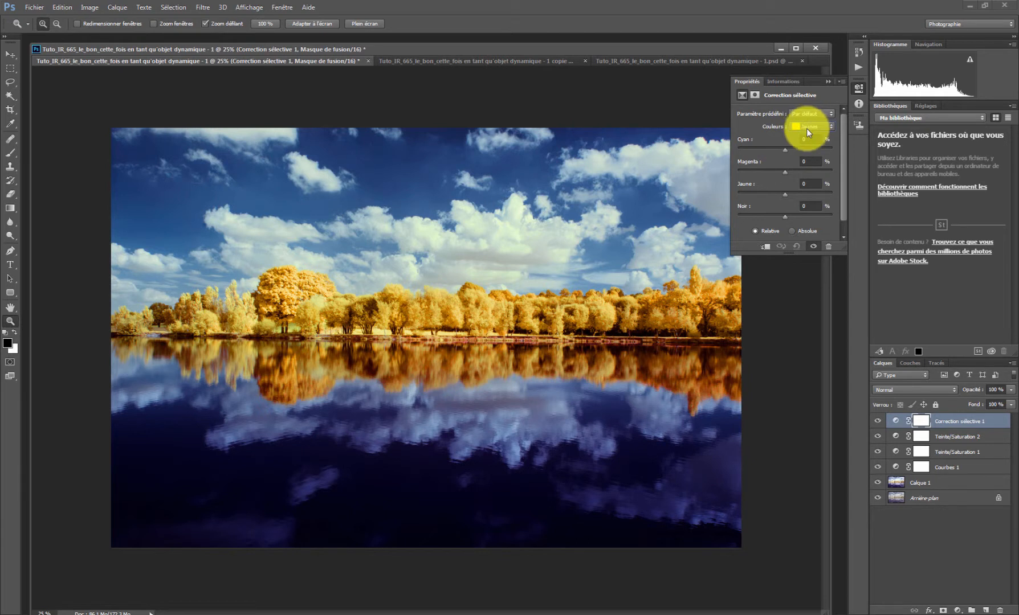
left_click(783, 194)
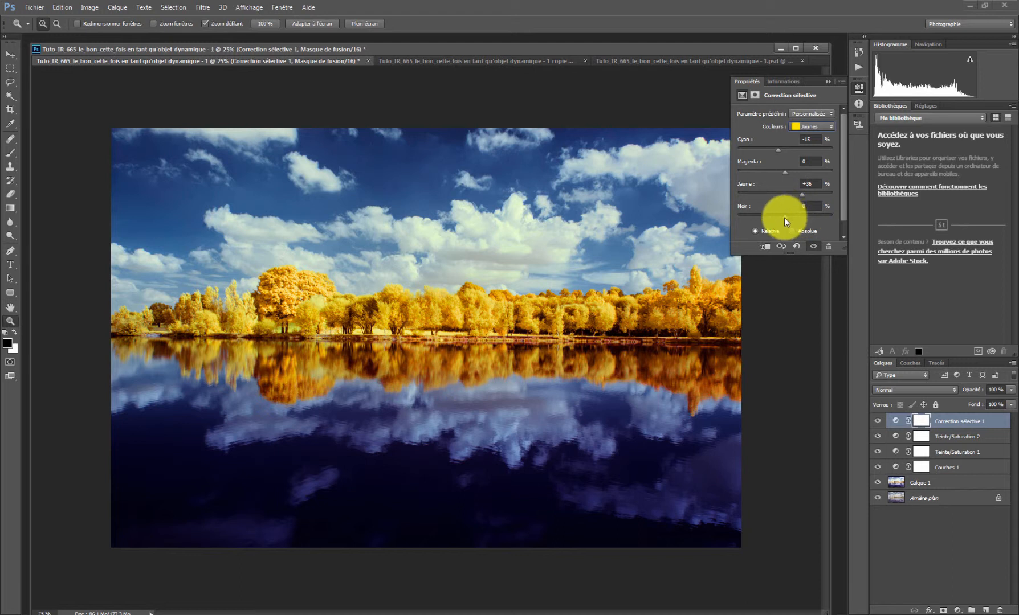
left_click_drag(792, 225, 807, 232)
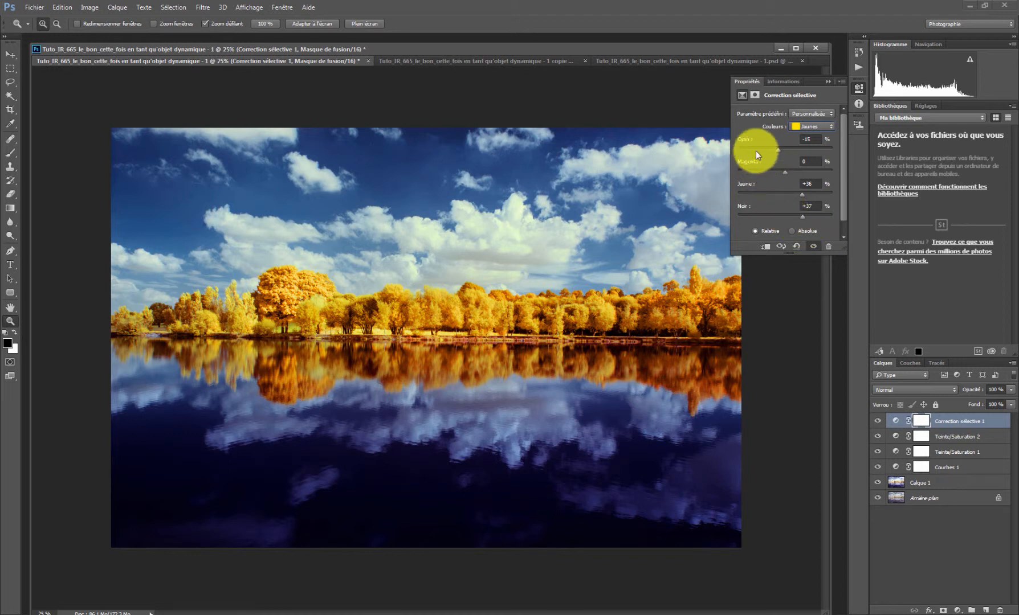
Set the Rouges to Cyan -13, Jaune +19 and Noir +7 in the Correction sélective layer.
left_click(808, 126)
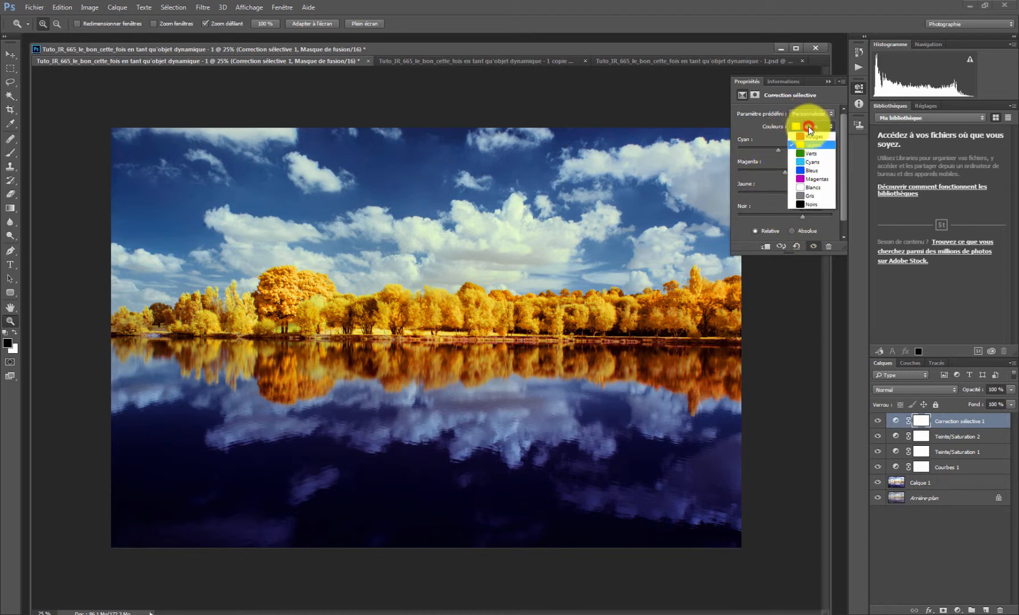
left_click(808, 137)
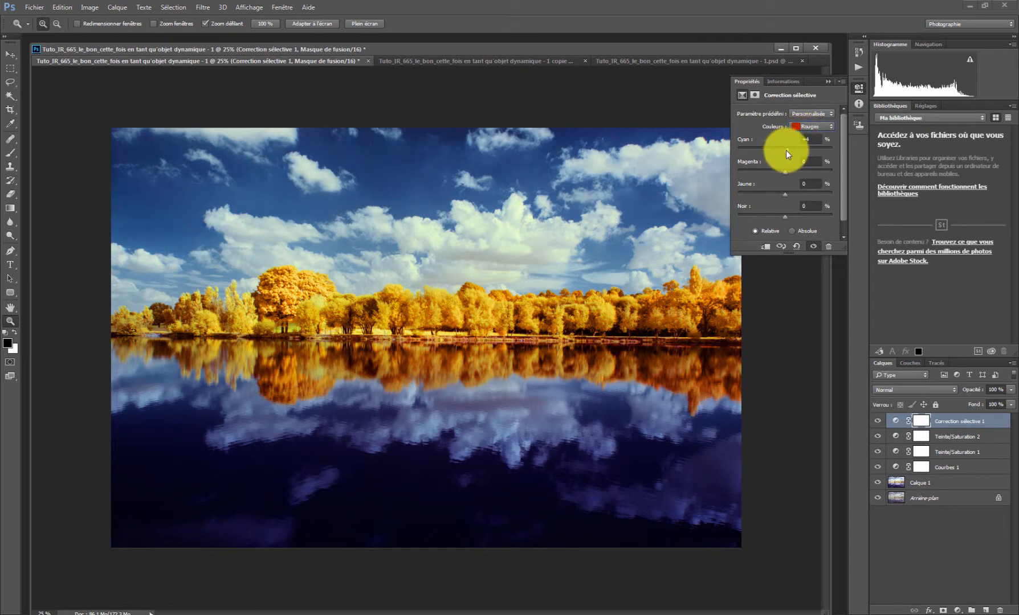
mouse_move(773, 150)
left_mouse_down()
mouse_move(786, 152)
mouse_move(769, 154)
left_mouse_up()
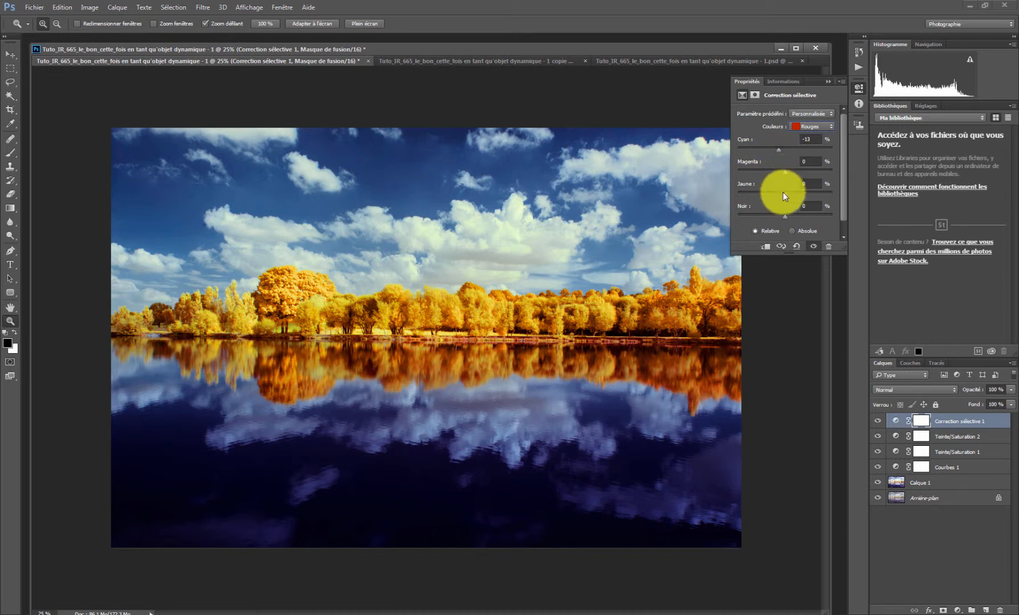
left_click_drag(789, 192, 788, 220)
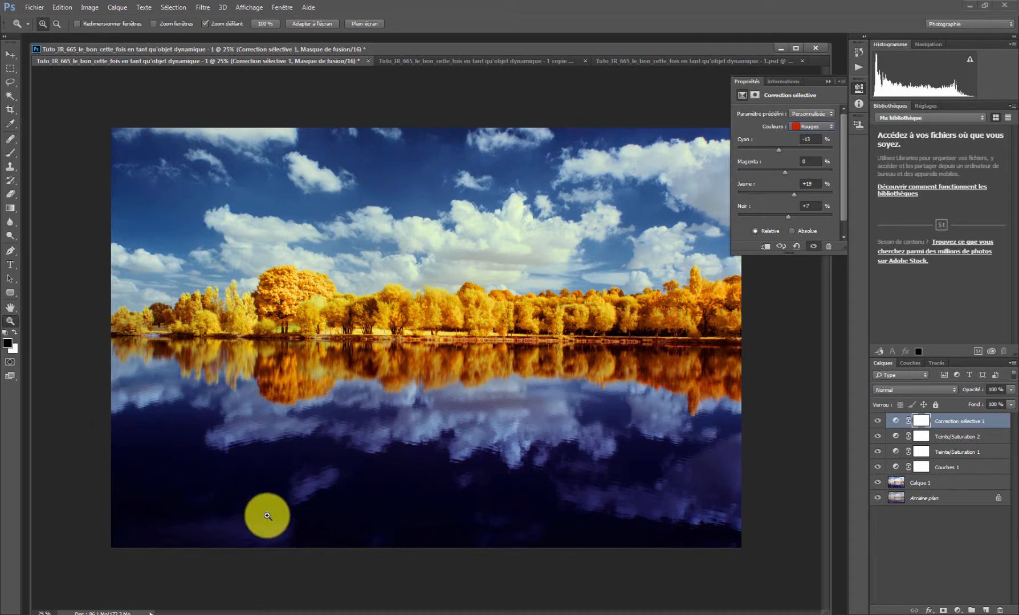
Select the Courbes 1 layer and compare the lake's darkness with the layer hidden and shown.
left_click(944, 469)
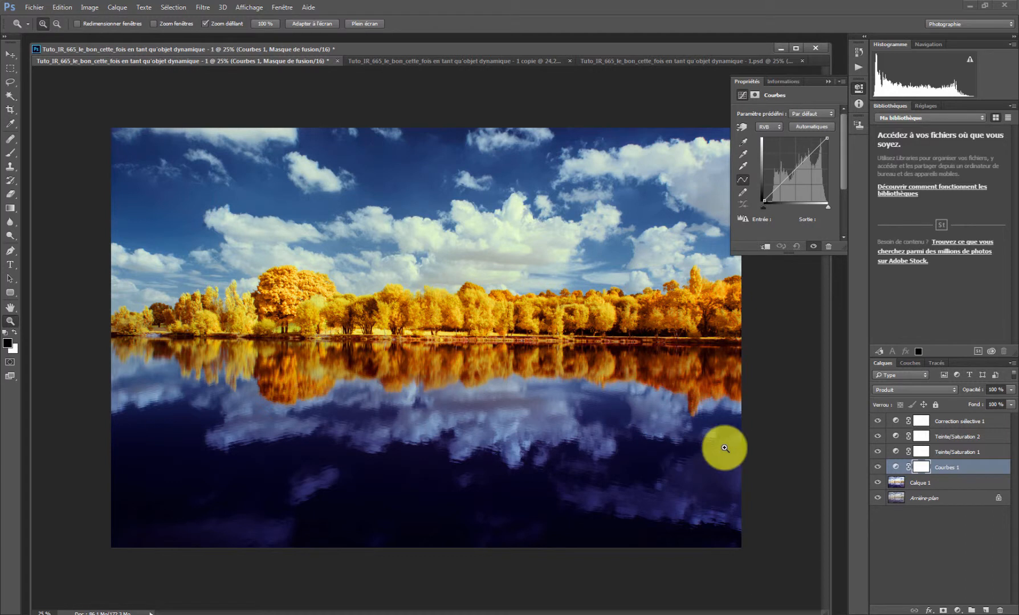
left_click(877, 467)
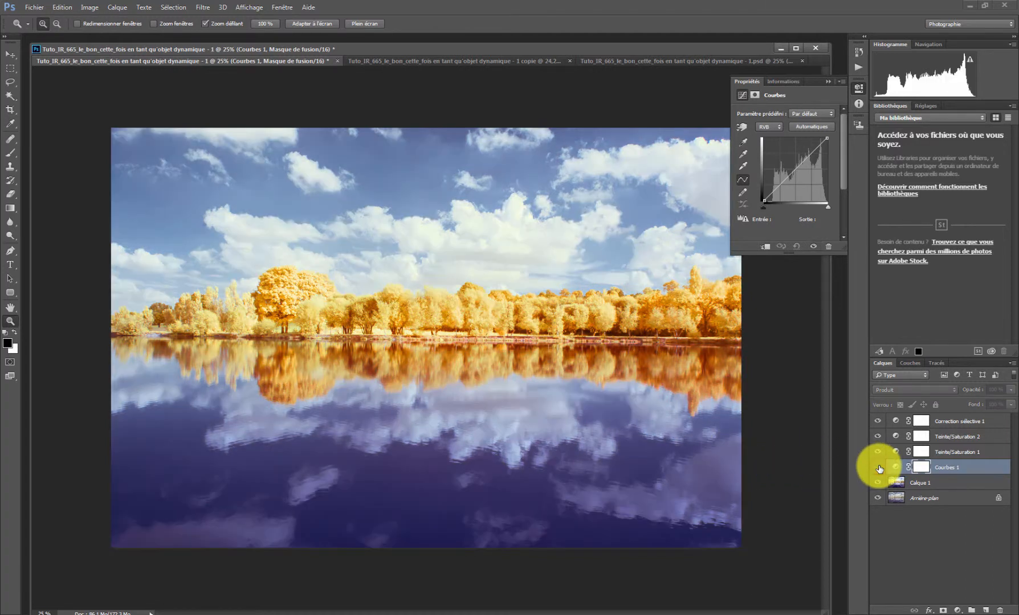
left_click(878, 468)
left_click(878, 468)
left_click(878, 468)
left_click(878, 468)
left_click(878, 468)
left_click(878, 467)
left_click(877, 468)
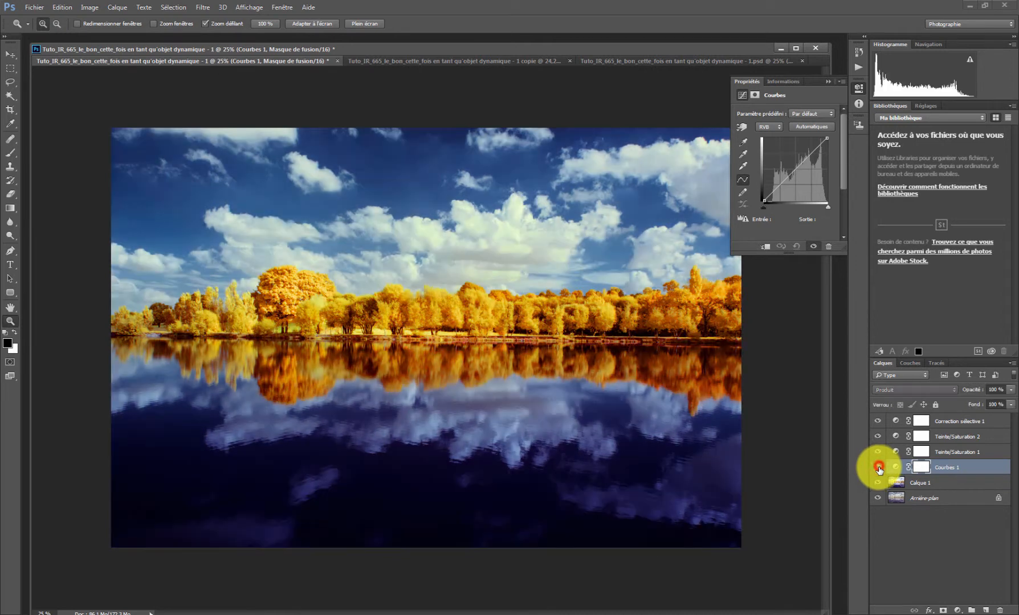
Target the Courbes 1 layer mask and choose the foreground-to-transparent preset for the Gradient tool.
left_click(896, 467)
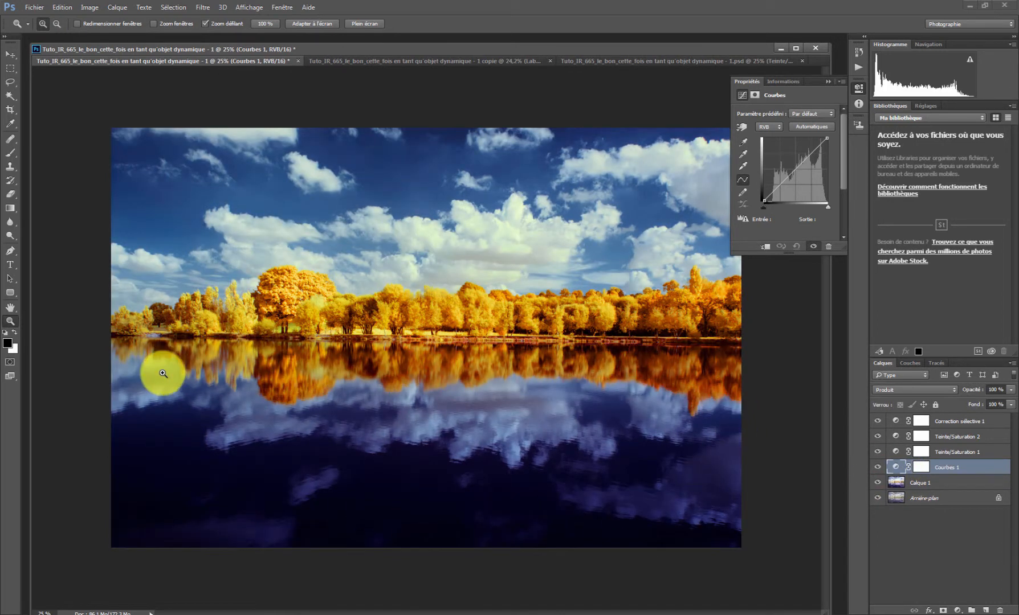
left_click(920, 467)
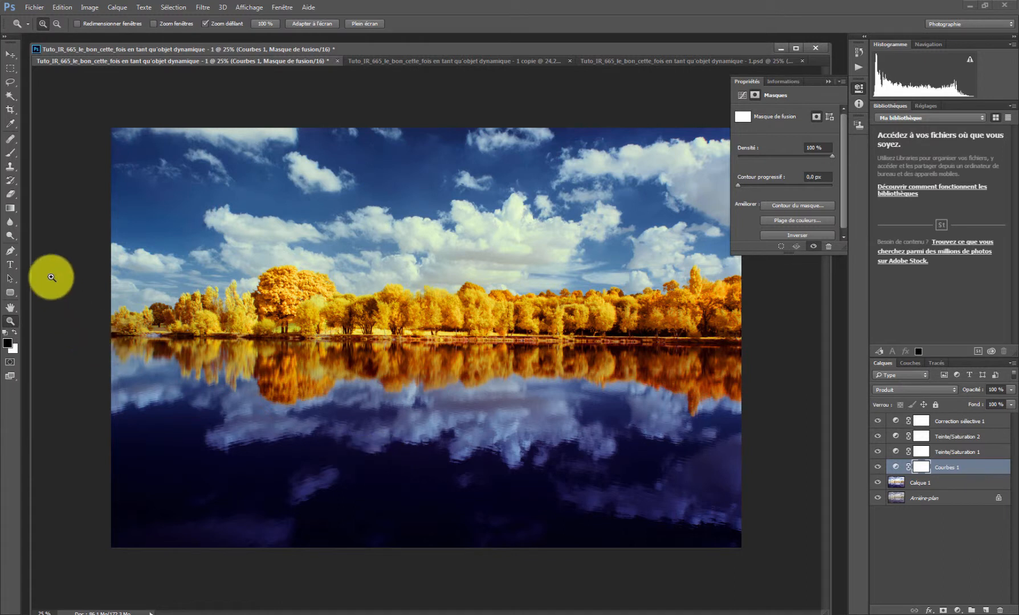
left_click(9, 207)
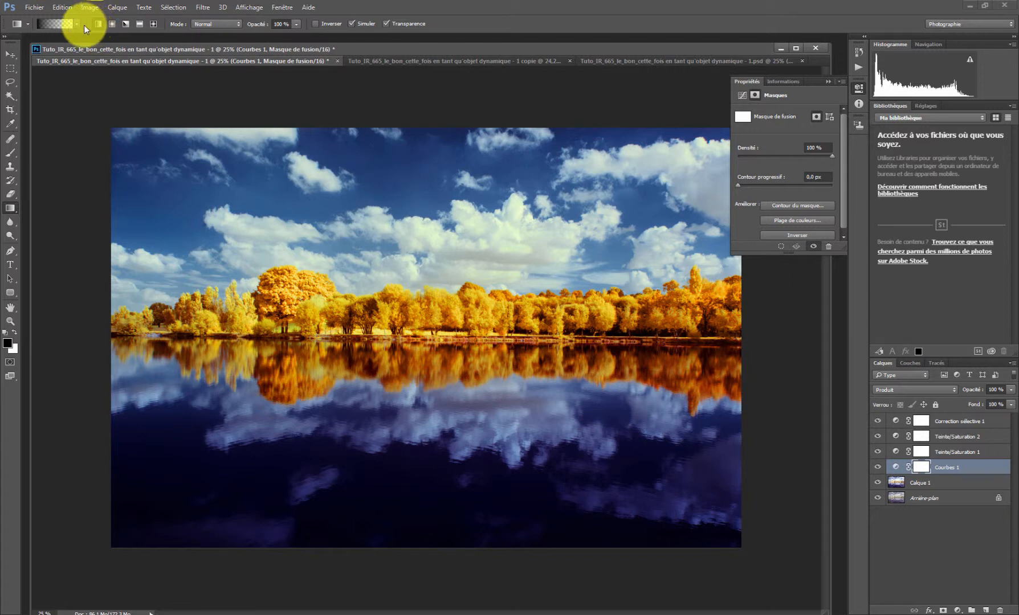
left_click(76, 24)
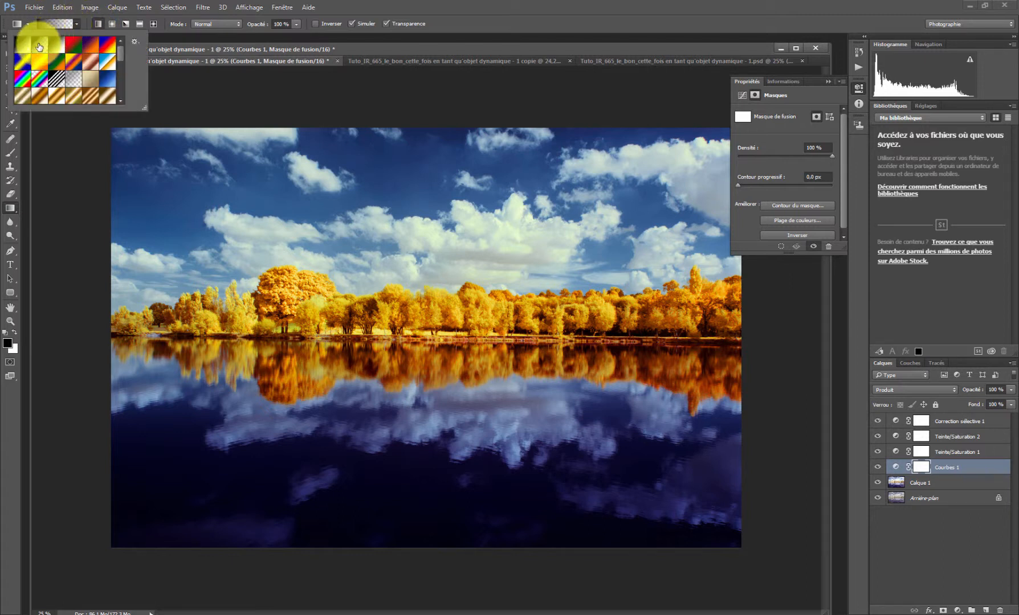
left_click(38, 46)
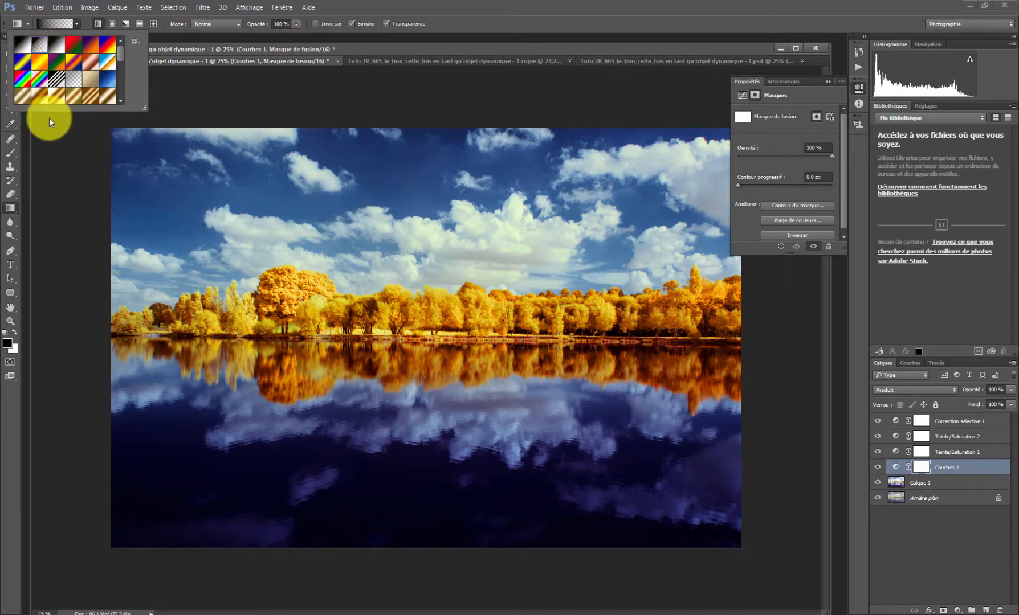
Set the foreground colour to grey 656565 and draw two upward gradients on the Courbes 1 mask, from the image's lower edge to the tree line.
left_click(8, 343)
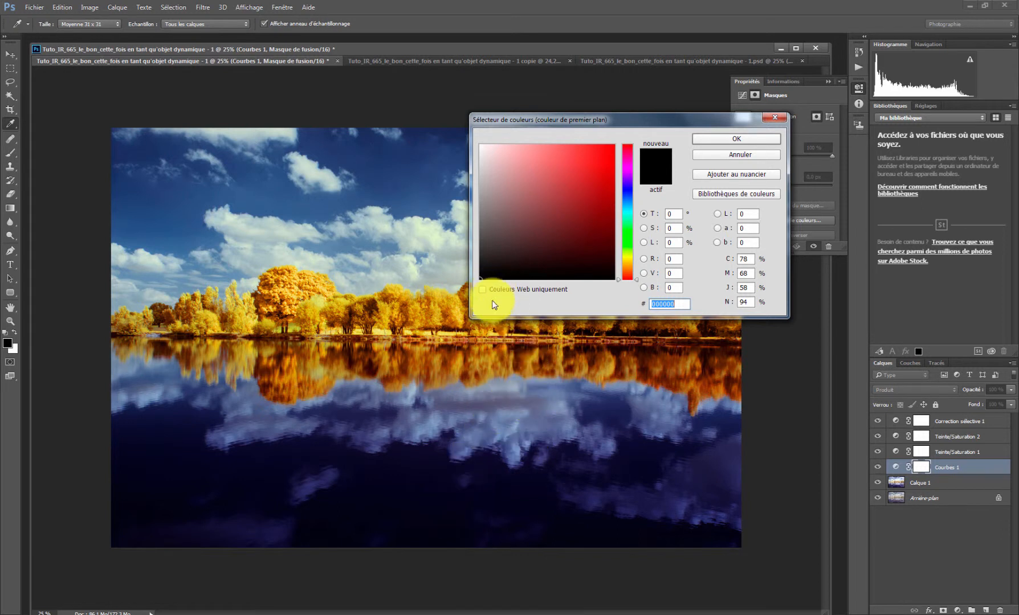
left_click_drag(491, 247, 445, 226)
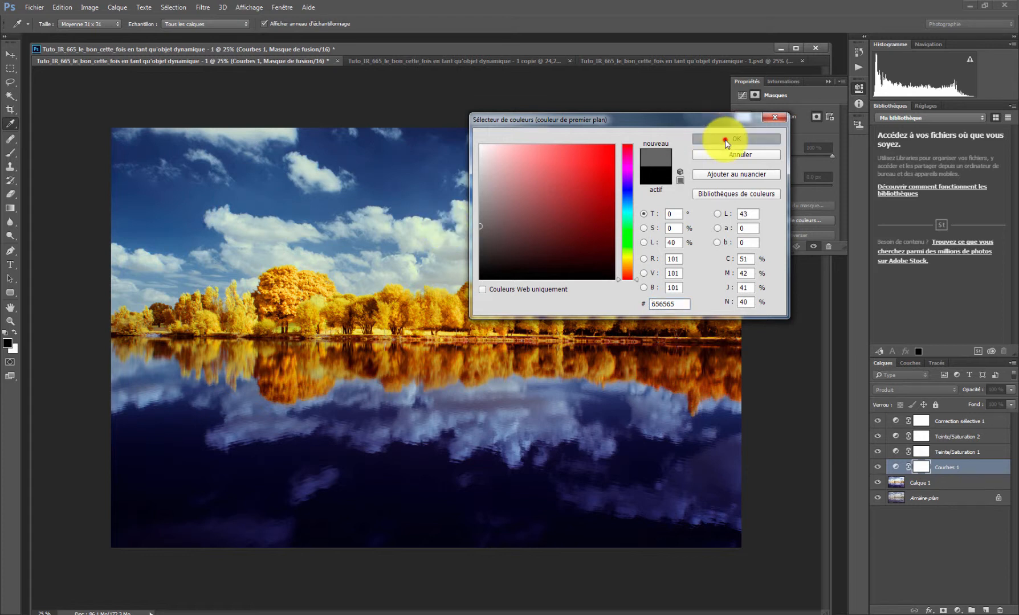
left_click(725, 139)
key("g")
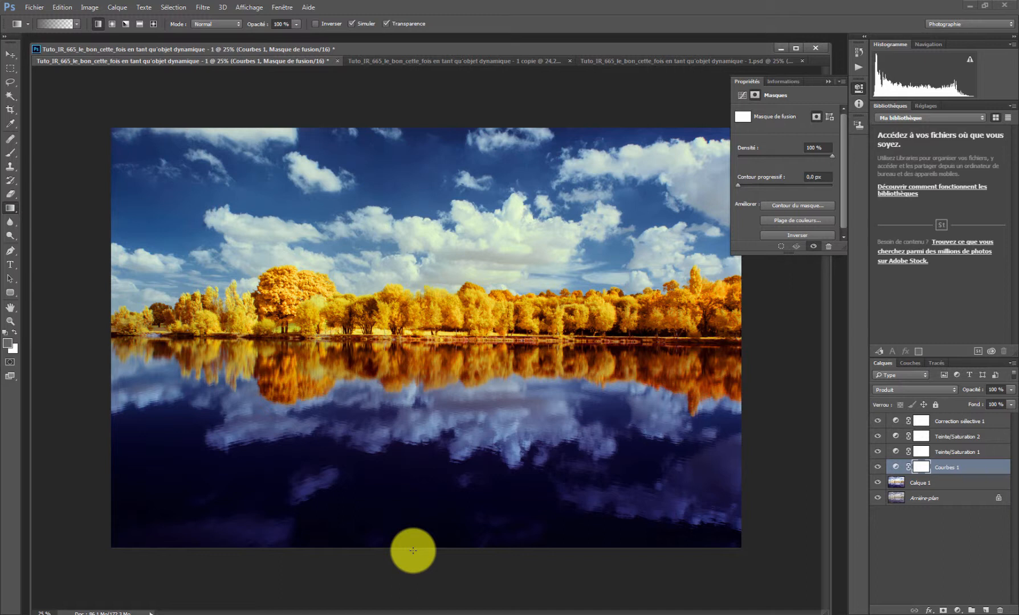
left_click_drag(412, 550, 424, 330)
left_click_drag(425, 578, 456, 310)
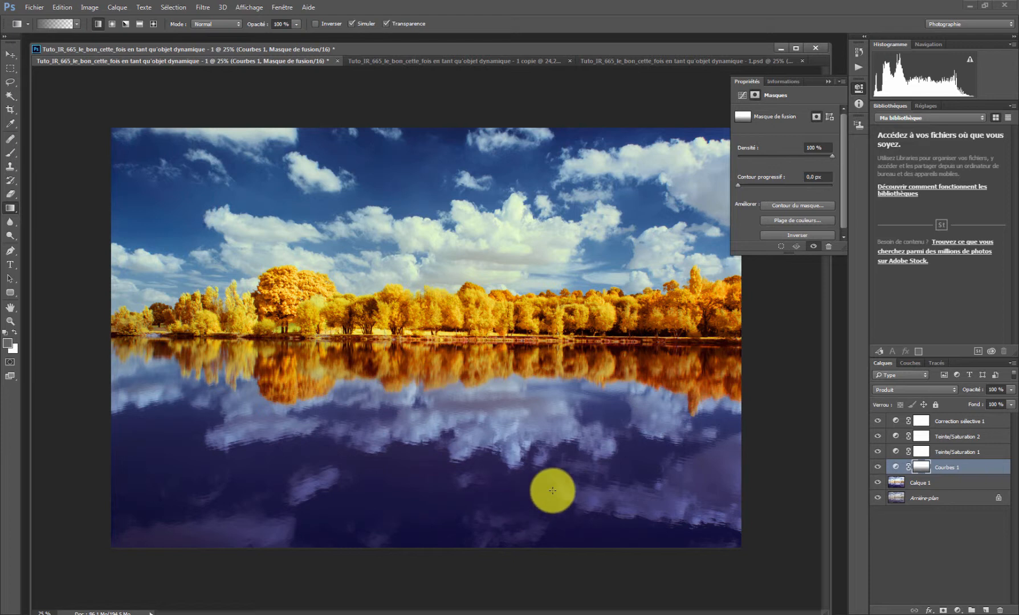
Add a Teinte/Saturation adjustment layer above Correction sélective 1 and set the Bleus hue to -8.
left_click(961, 422)
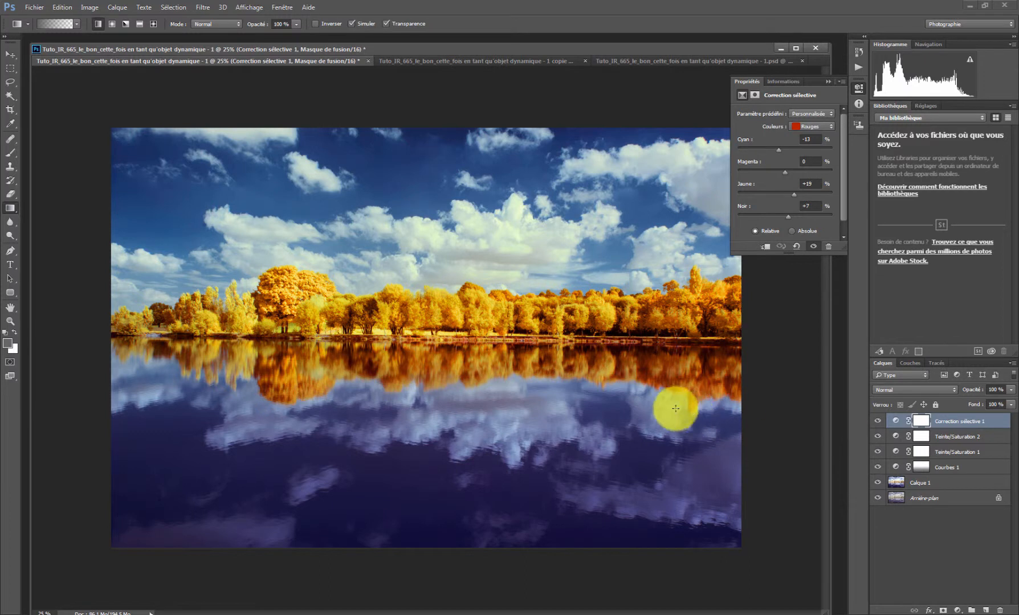
left_click(956, 611)
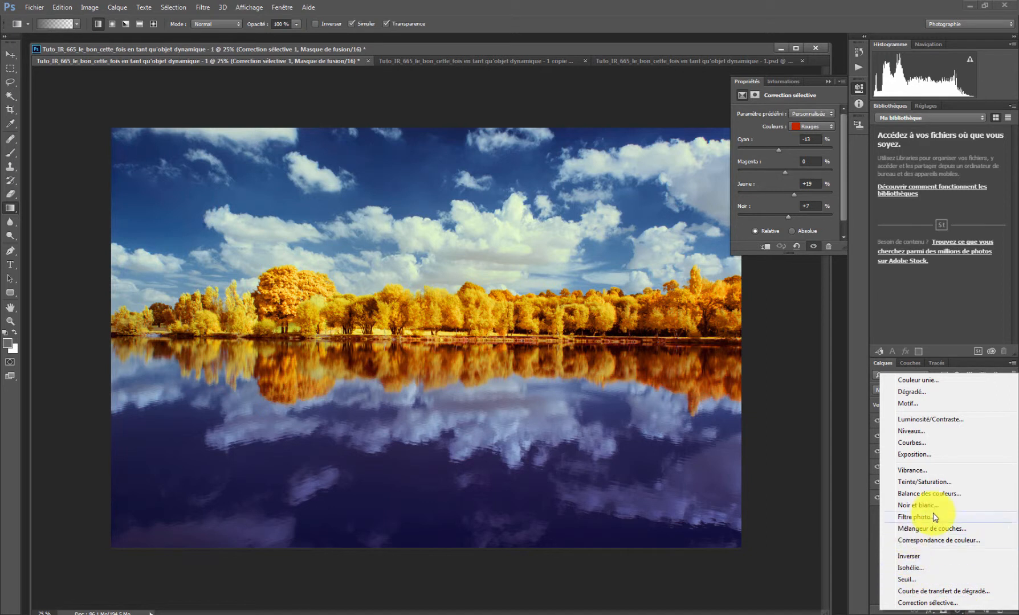
left_click(964, 483)
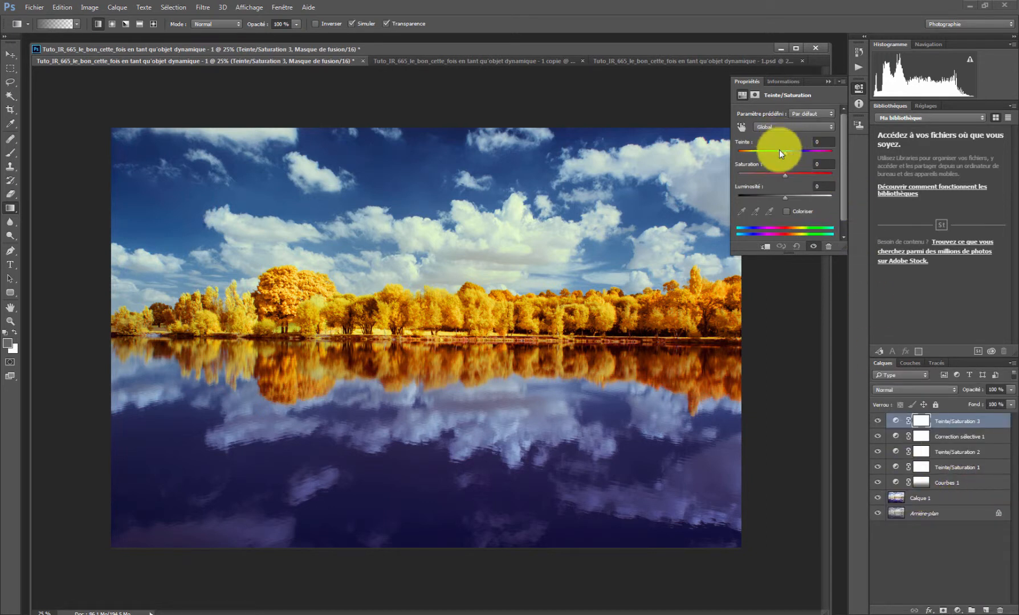
left_click(777, 126)
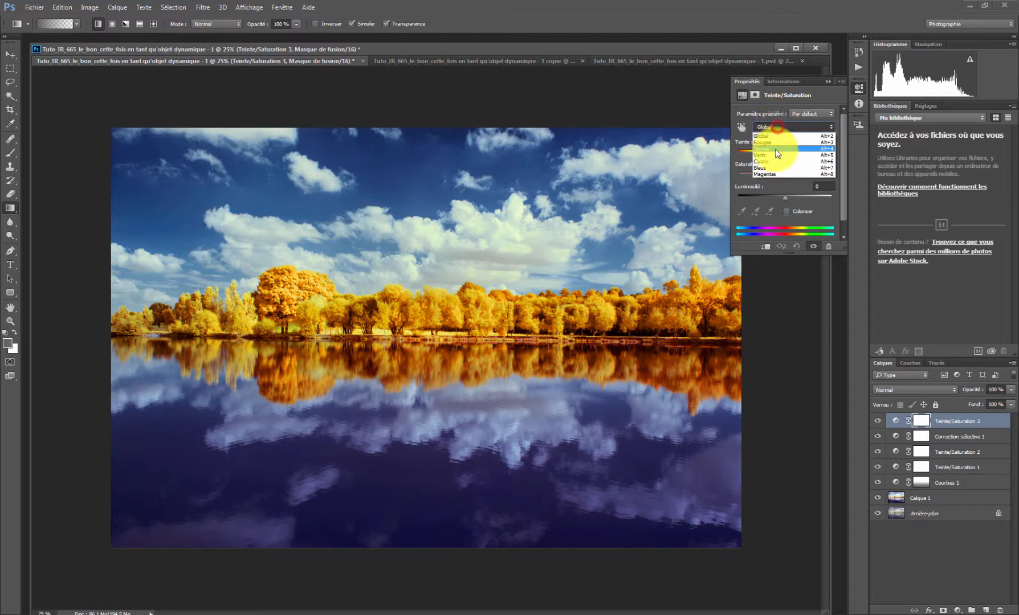
left_click(772, 168)
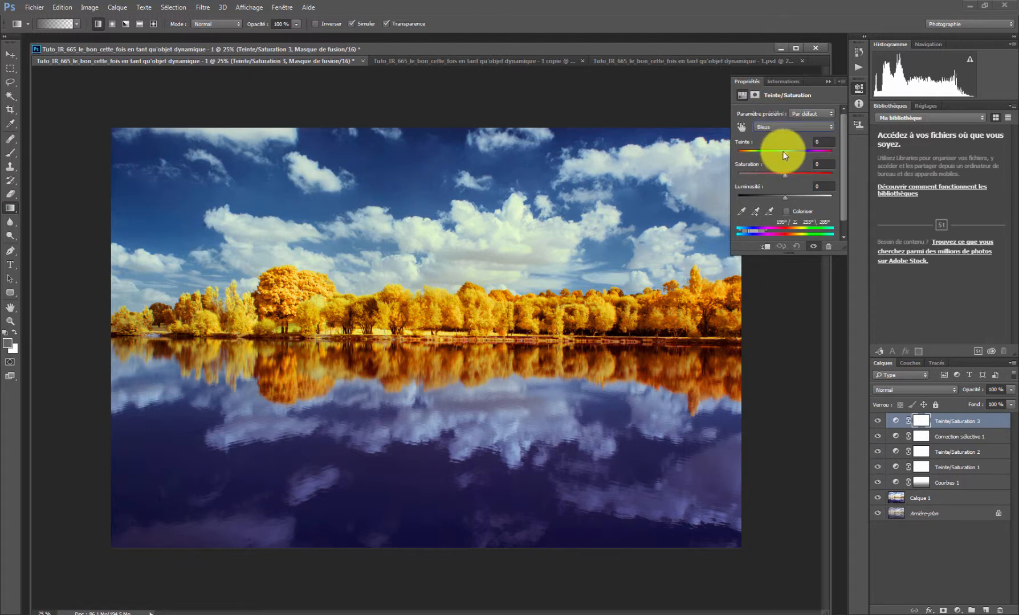
left_click_drag(785, 151, 789, 156)
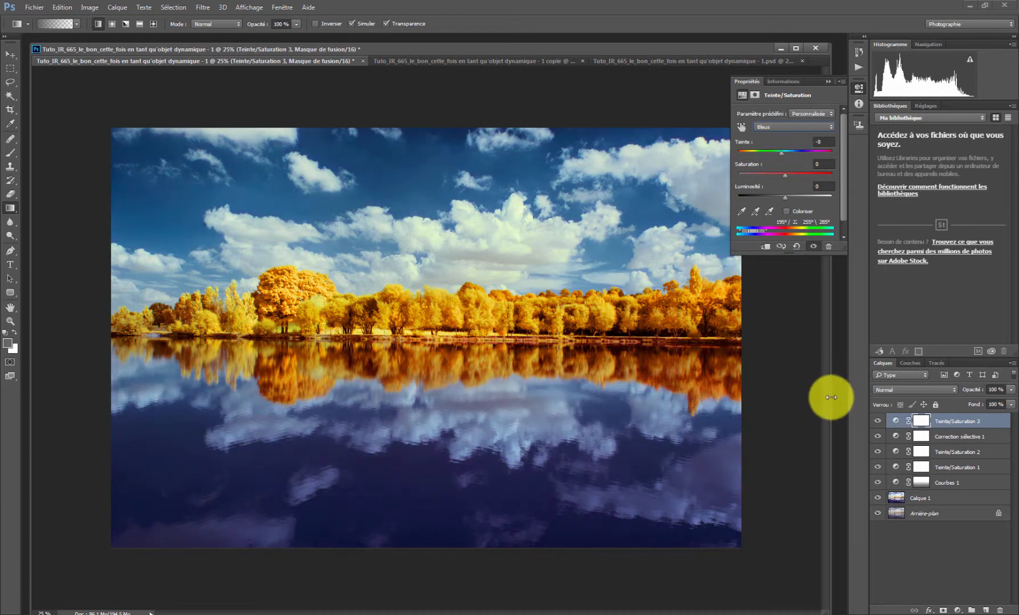
Compare the blues in the sky and water with the Teinte/Saturation 3 layer hidden and shown.
left_click(875, 424)
left_click(875, 424)
left_click(874, 424)
left_click(875, 424)
left_click(875, 424)
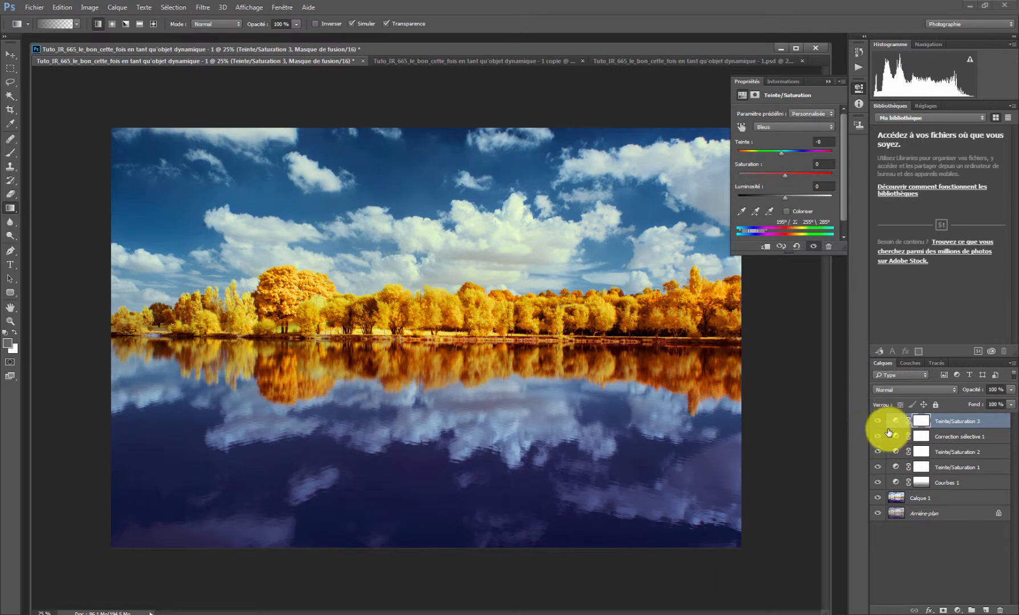
left_click(876, 422)
left_click(876, 422)
left_click(876, 422)
left_click(875, 422)
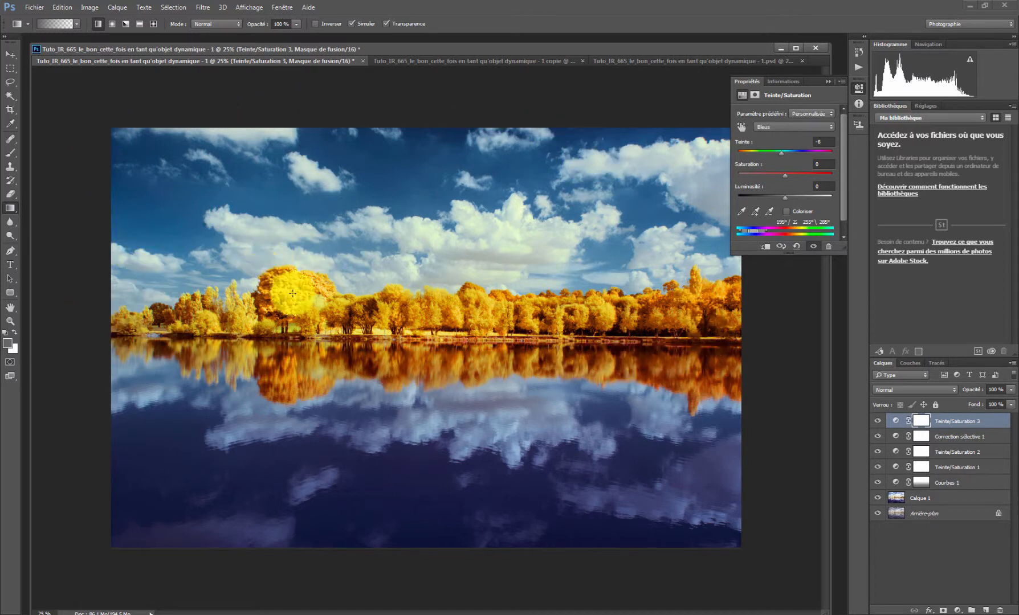
Draw a rectangular selection with a 100 px feather over the sky, the trees and the upper part of their reflections.
left_click(10, 69)
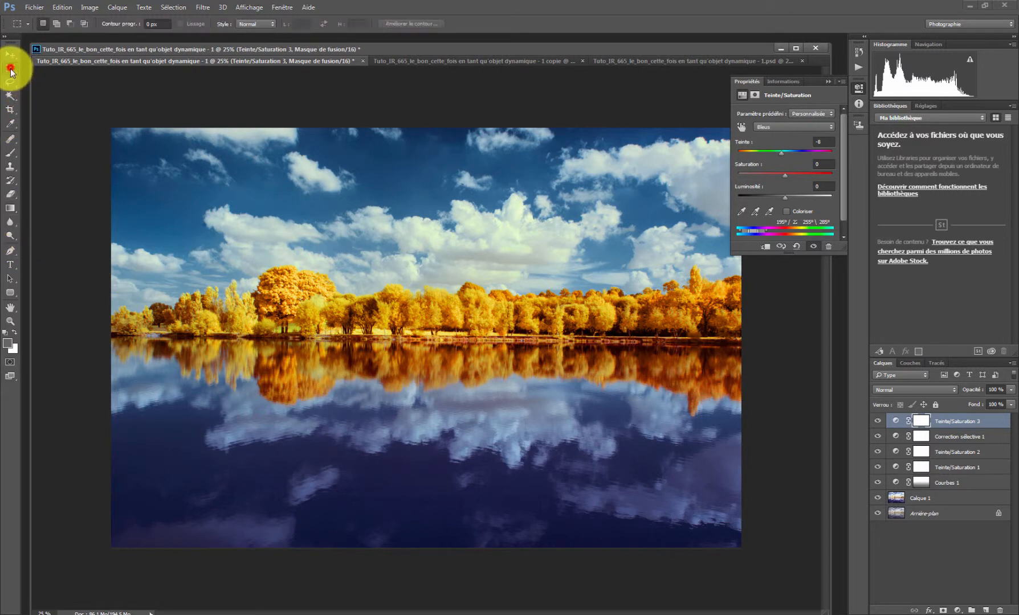
left_click(150, 24)
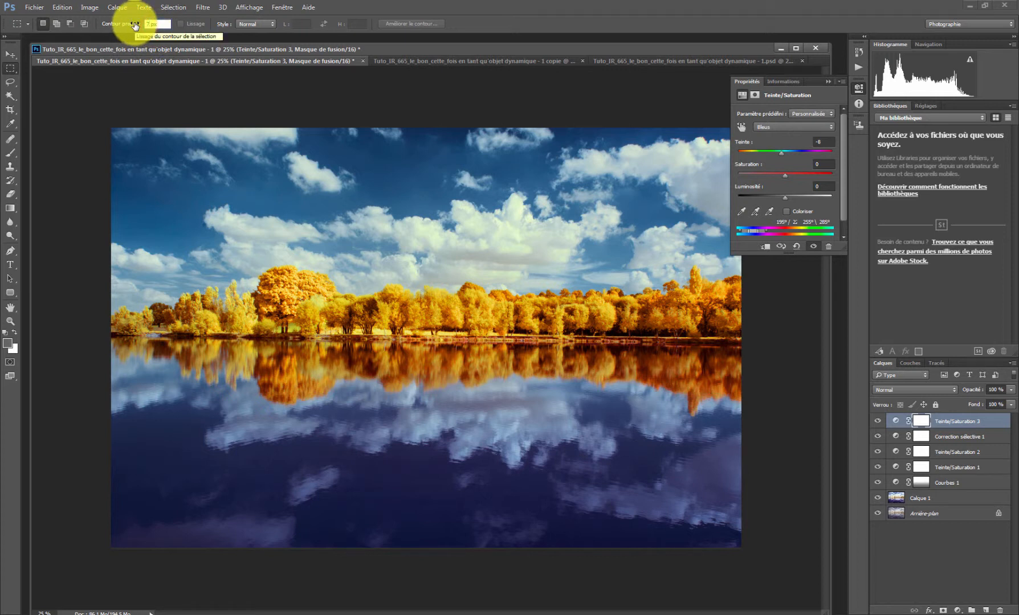
key("BackSpace")
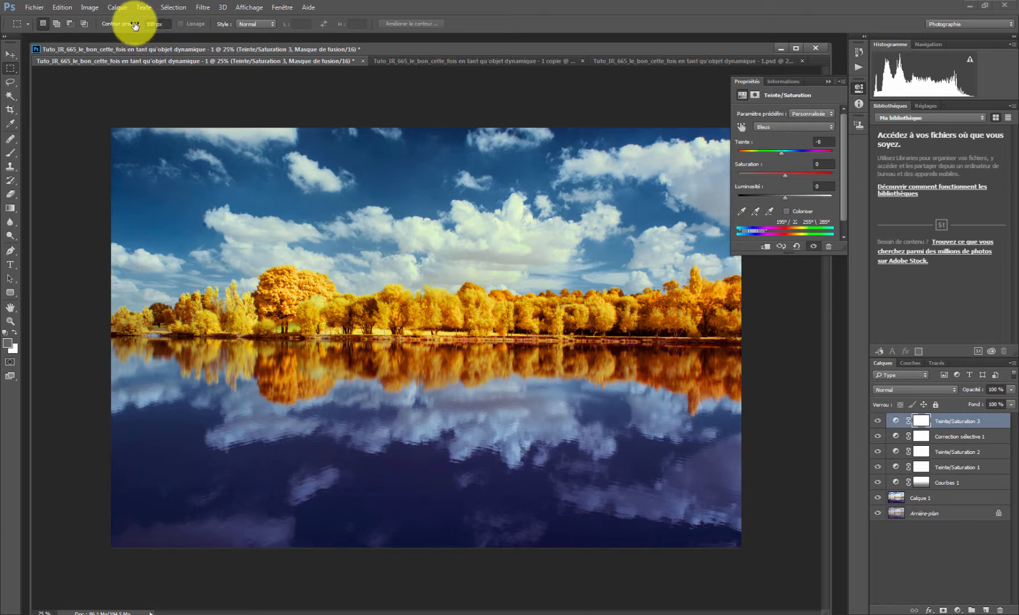
left_click_drag(84, 96, 827, 375)
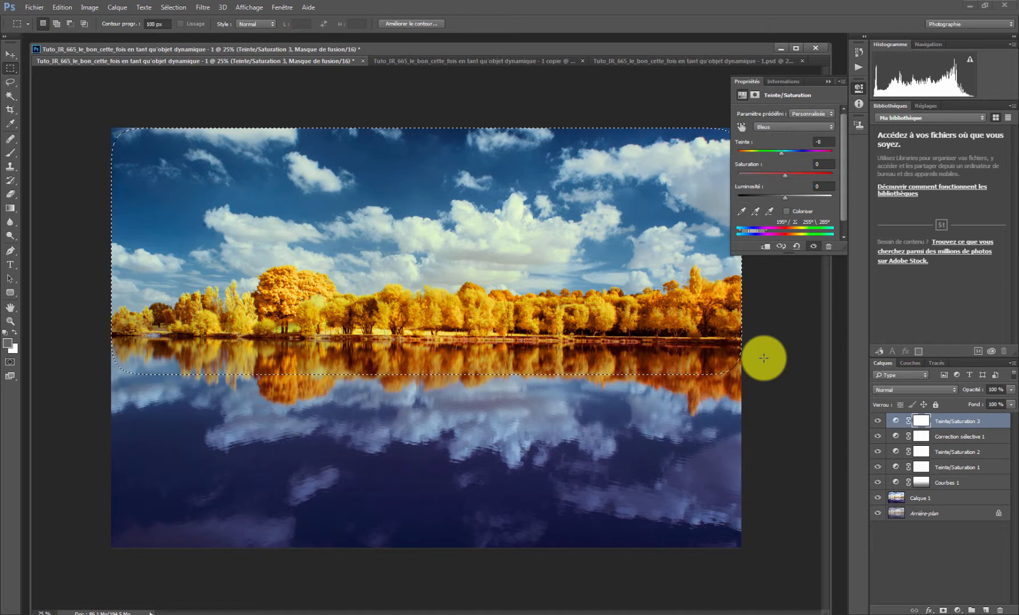
Fill the selected area of the Teinte/Saturation 3 mask with Noir in Normal mode, deselect, and check the layer's effect.
left_click(69, 7)
left_click(94, 164)
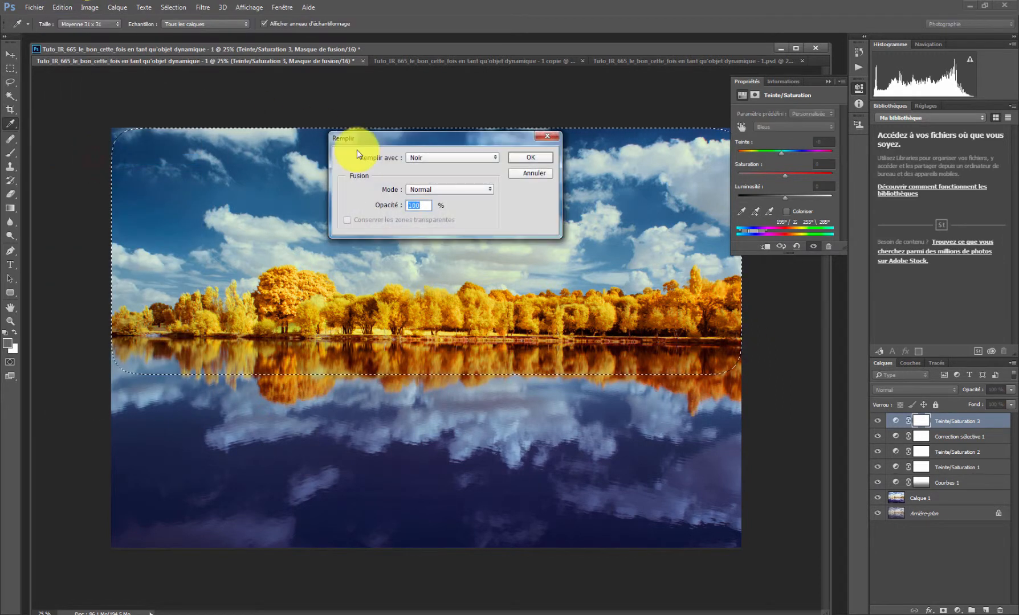
left_click(521, 158)
key("m")
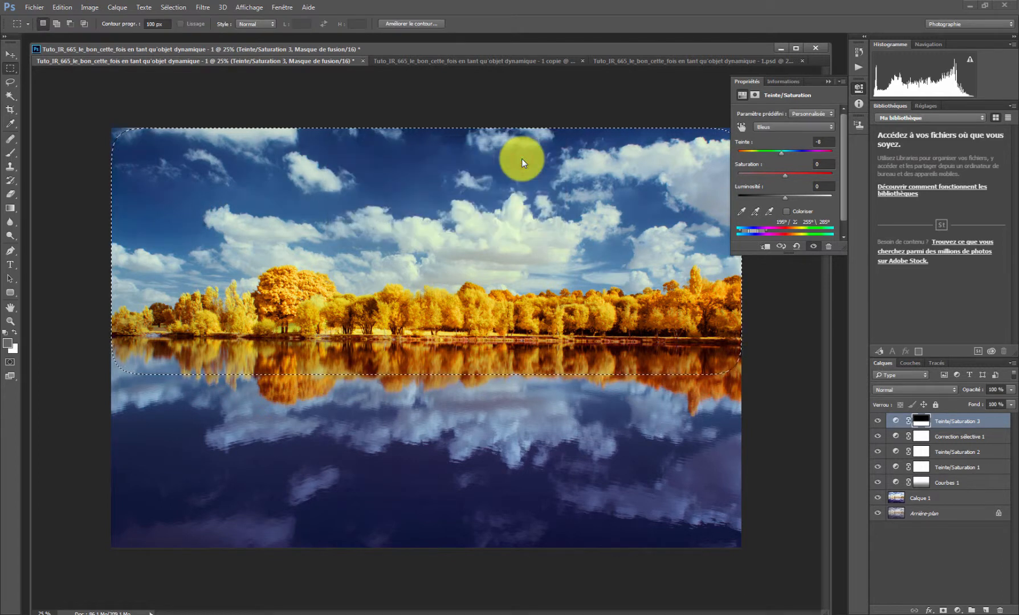
left_click(521, 158)
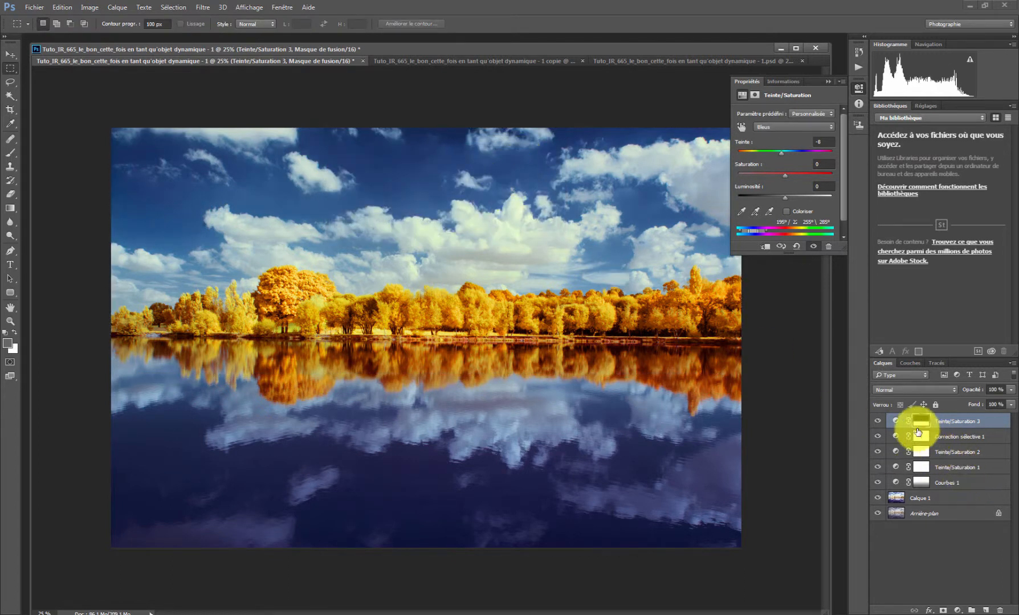
key("b")
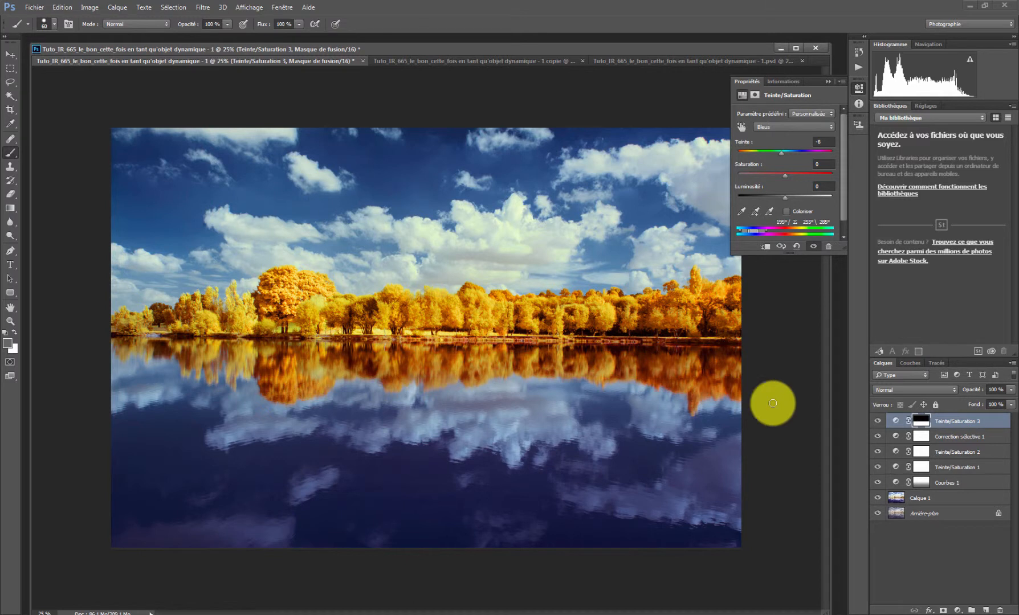
left_click(878, 422)
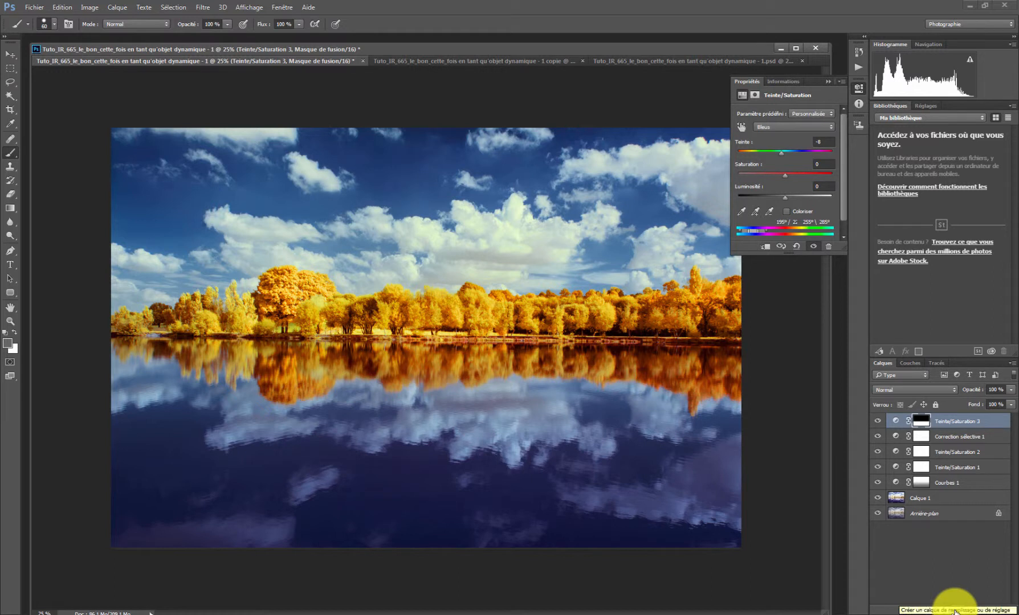
Add a Correction sélective adjustment layer above Teinte/Saturation 3 and set Noir to -17% for the Blancs.
left_click(954, 611)
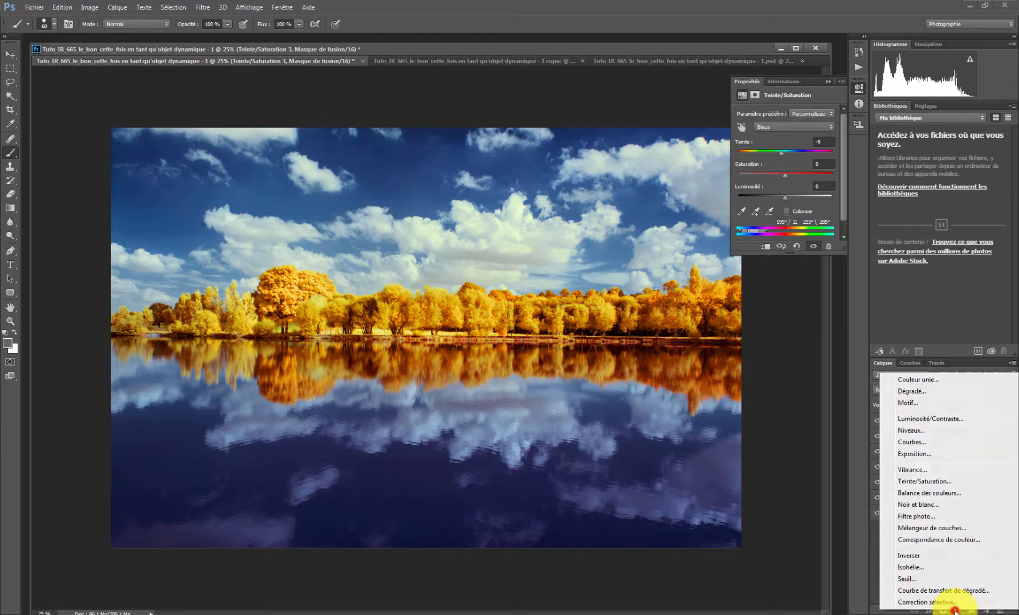
left_click(927, 602)
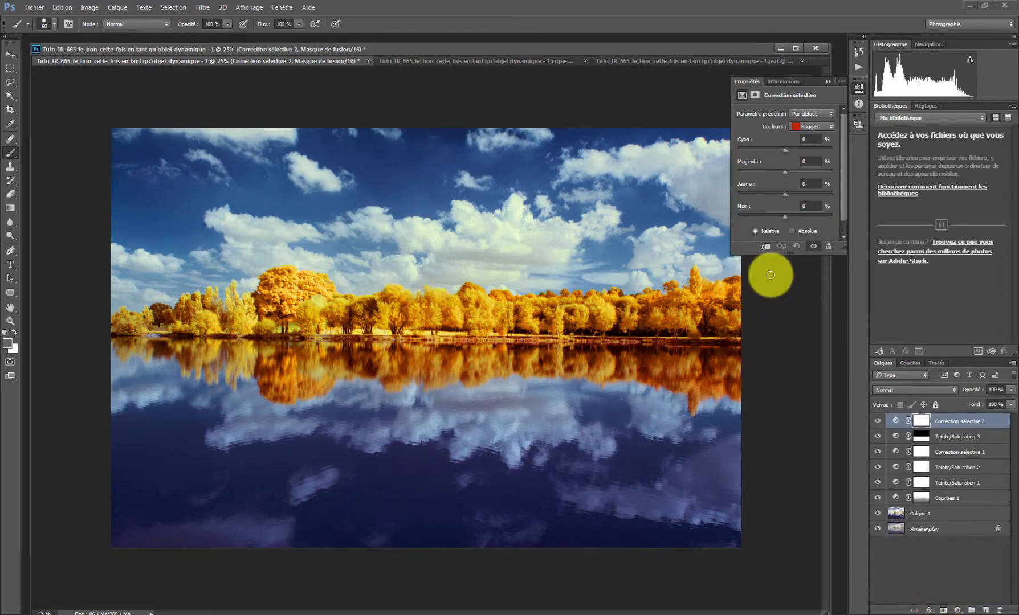
left_click(806, 126)
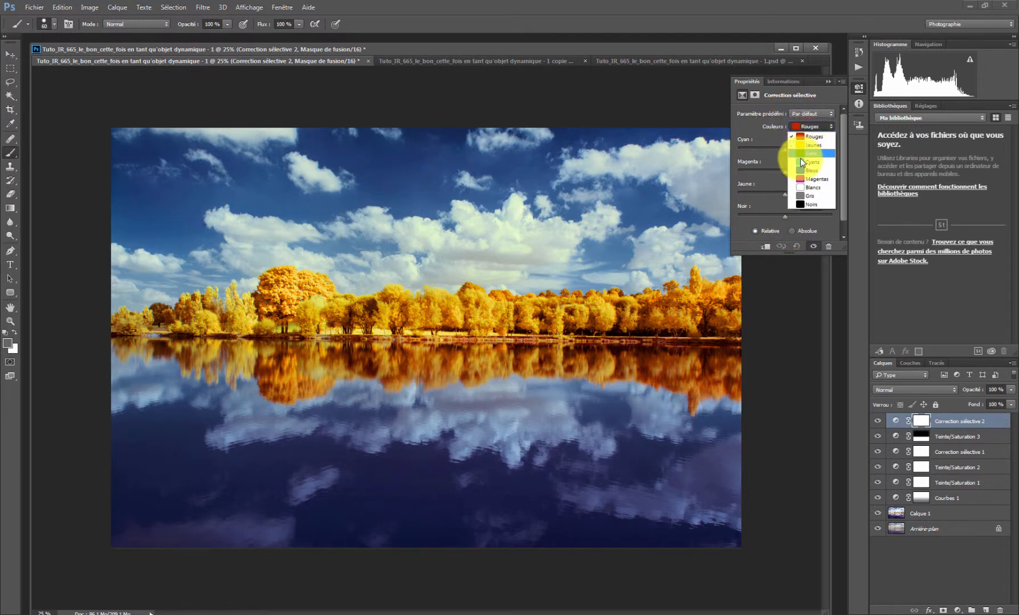
left_click(811, 187)
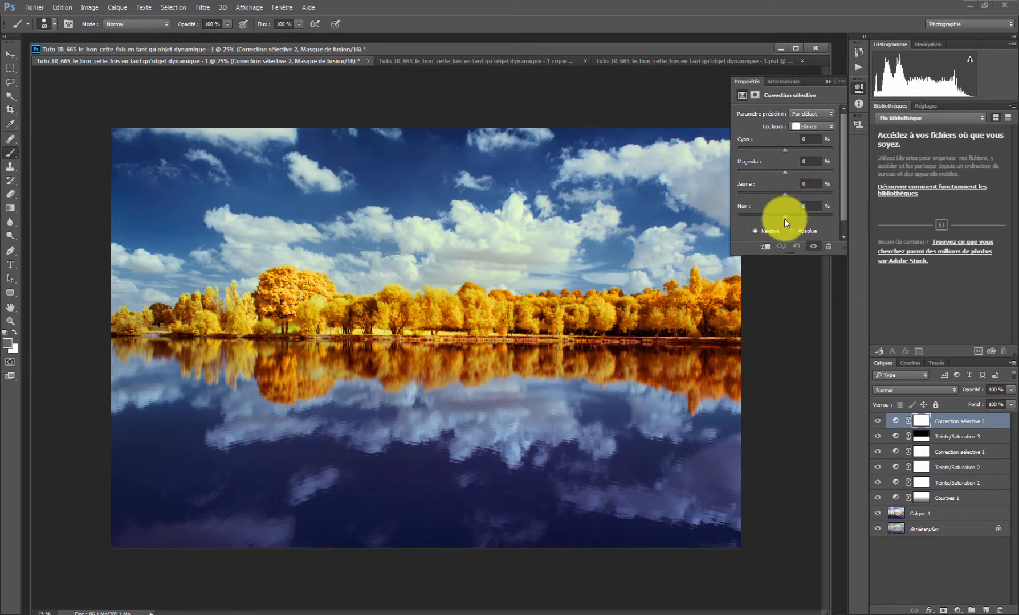
left_click_drag(785, 221, 782, 272)
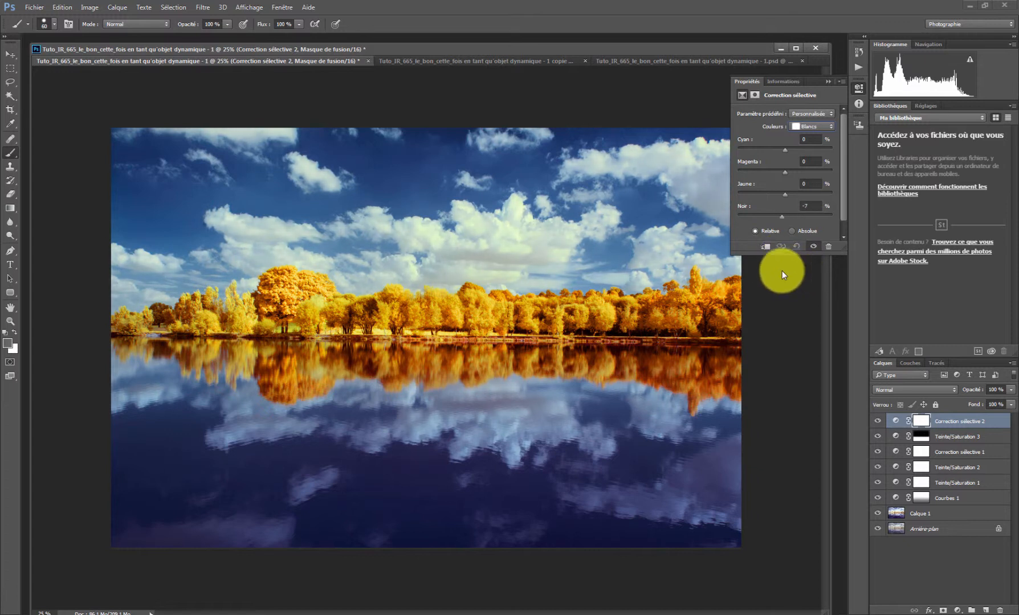
left_click_drag(780, 217, 776, 224)
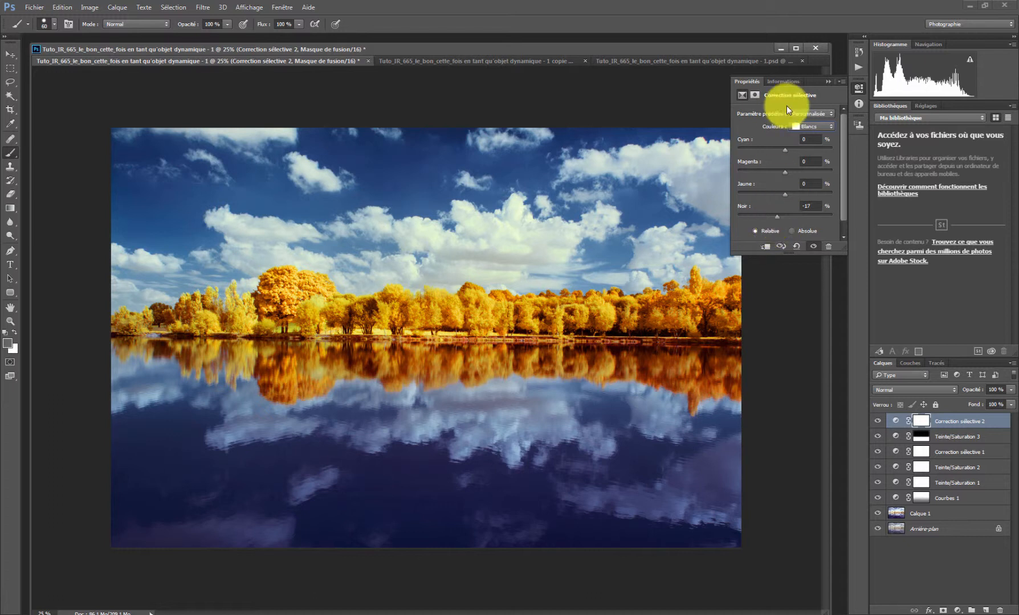
Set Noir to +6% for the Noirs in the new Correction sélective layer.
left_click(814, 125)
left_click(812, 204)
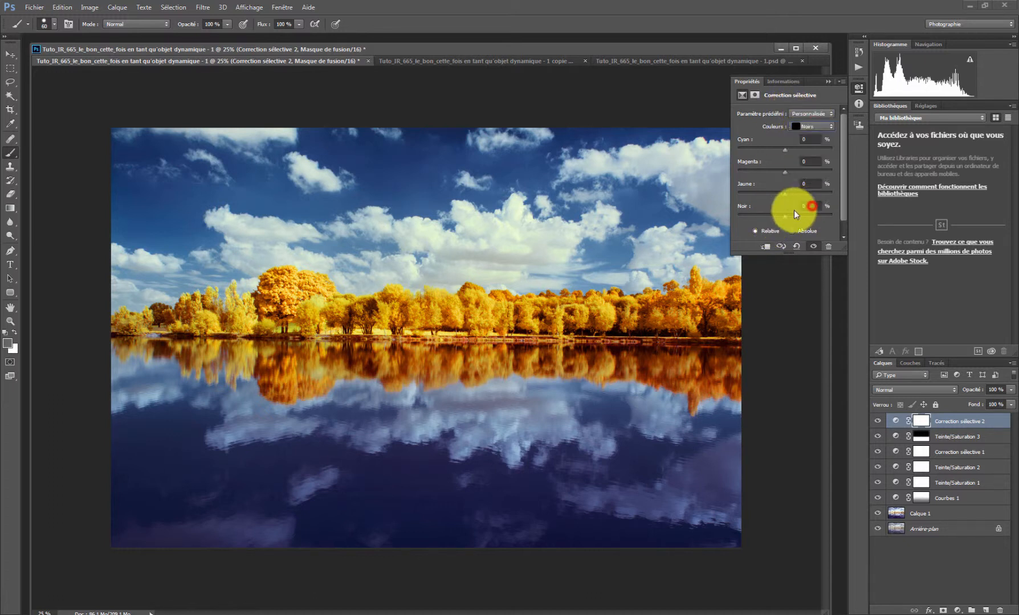
mouse_move(785, 221)
left_mouse_down()
mouse_move(793, 220)
mouse_move(782, 219)
mouse_move(785, 228)
left_mouse_up()
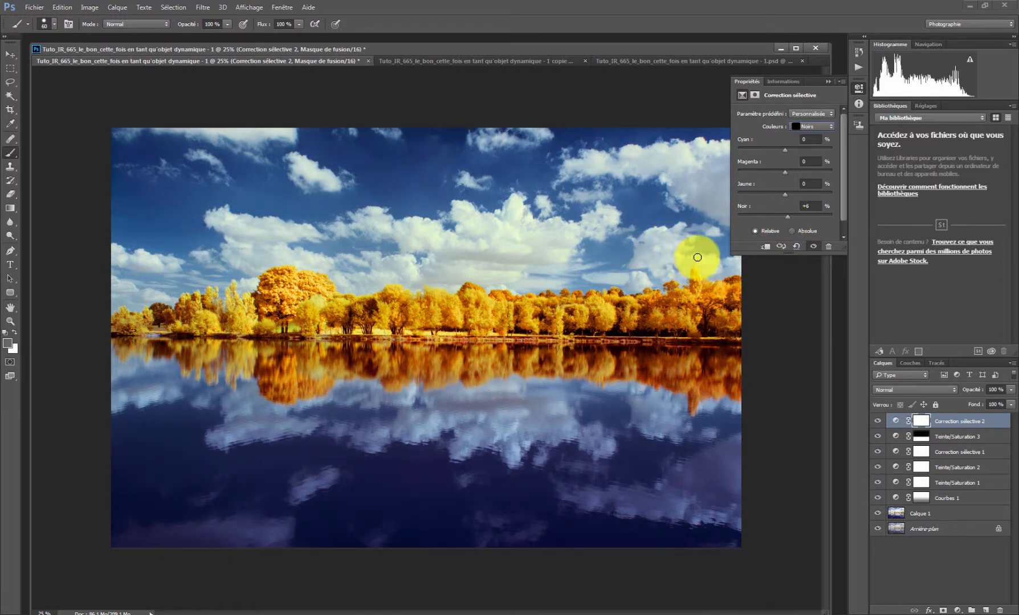